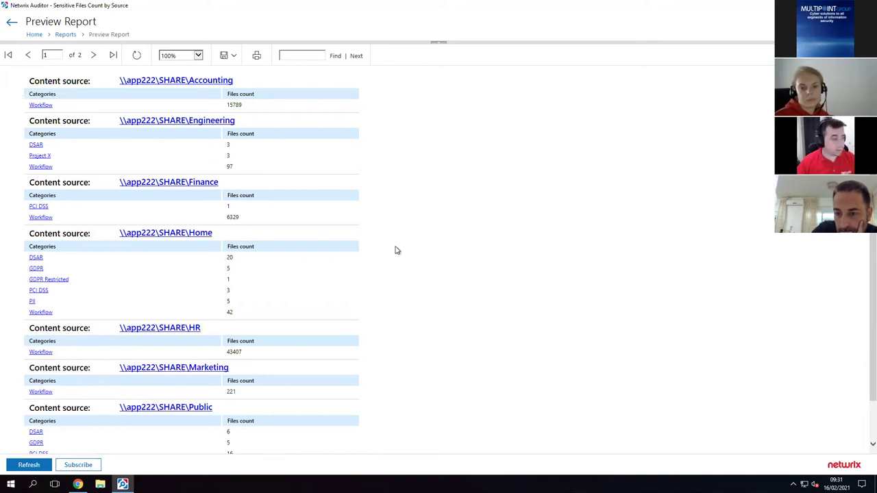
# - Open the File and Folder Categories by Object drill-down from the Home share's sensitive category link
pyautogui.scroll(4, 366, 246)
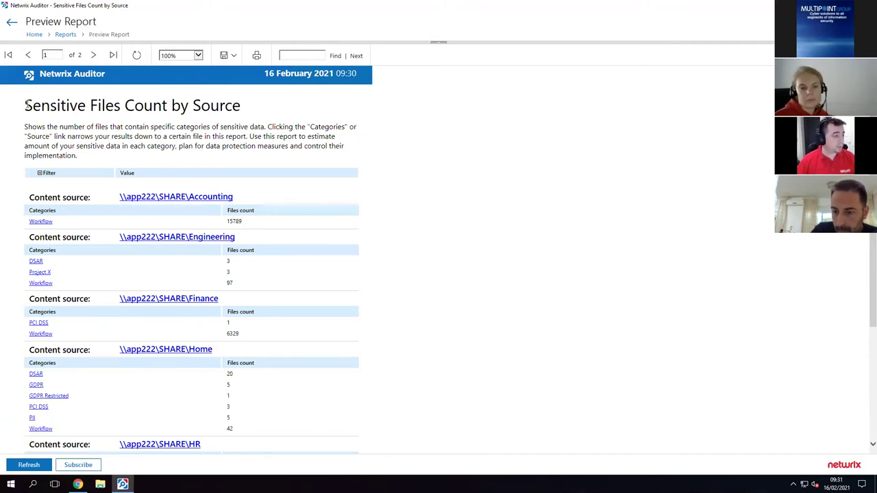
pyautogui.scroll(-3, 346, 164)
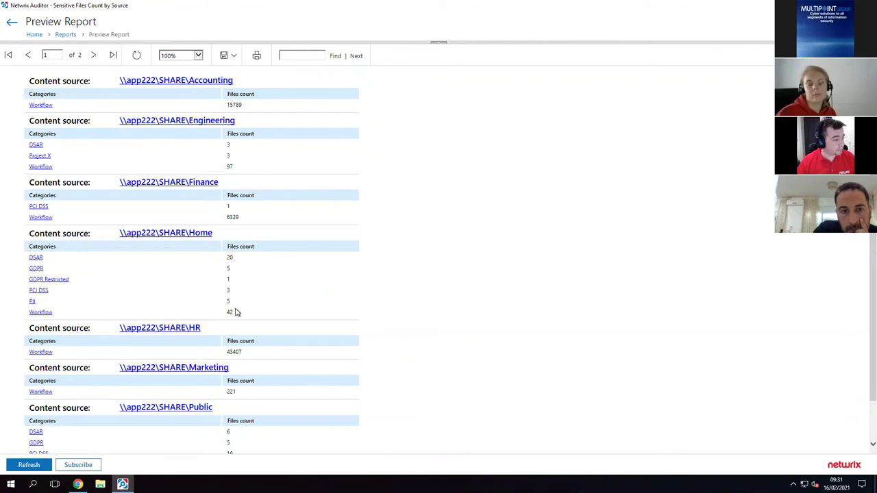
pyautogui.click(30, 313)
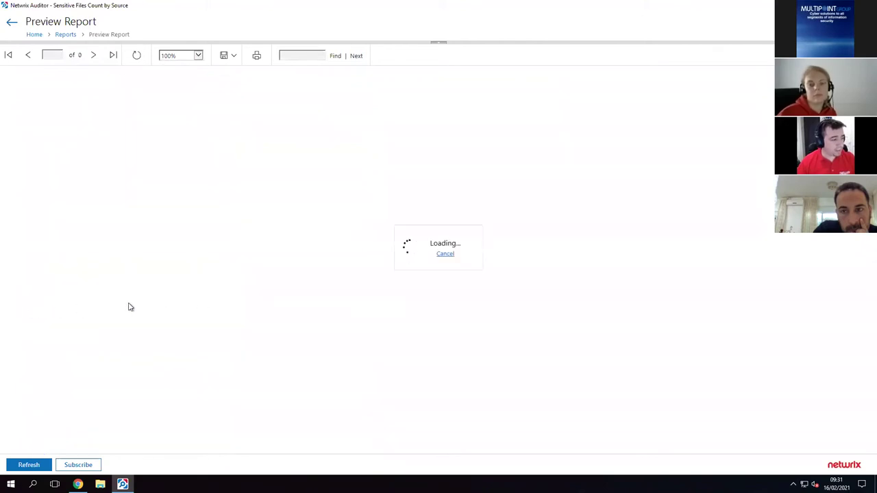
# - Filter the report to the Production monitoring plan with subfolders included
pyautogui.click(434, 44)
pyautogui.click(274, 53)
pyautogui.click(270, 62)
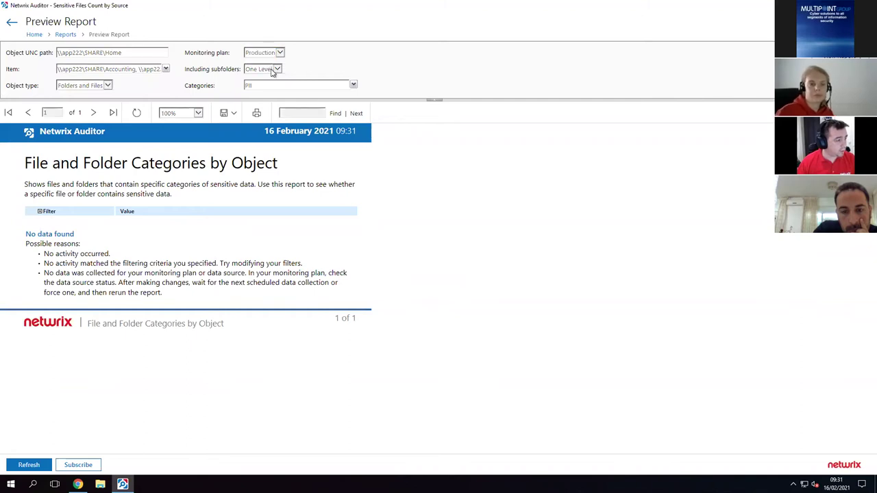
pyautogui.click(272, 71)
pyautogui.click(271, 75)
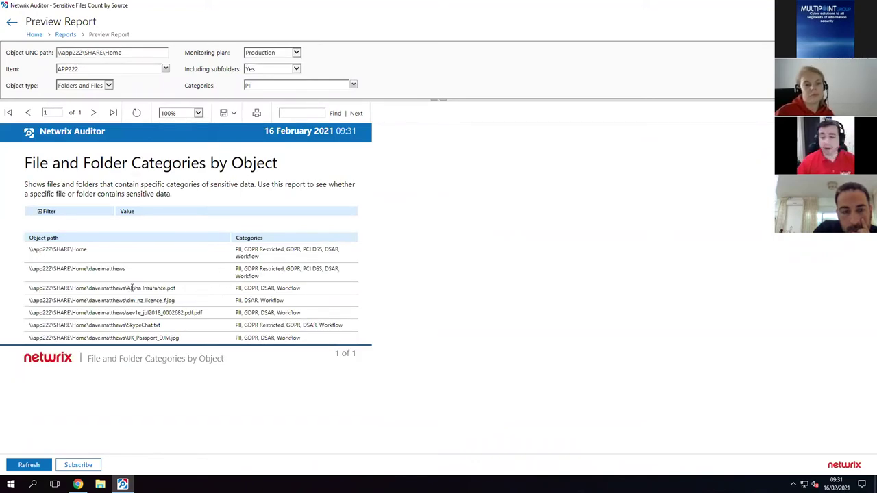
# - Highlight Alpha Insurance.pdf, dm_nz_licence_f.jpg, sev1e_jul2018_0002682.pdf.pdf and SkypeChat.txt in the results
pyautogui.moveTo(126, 288); pyautogui.dragTo(192, 288)
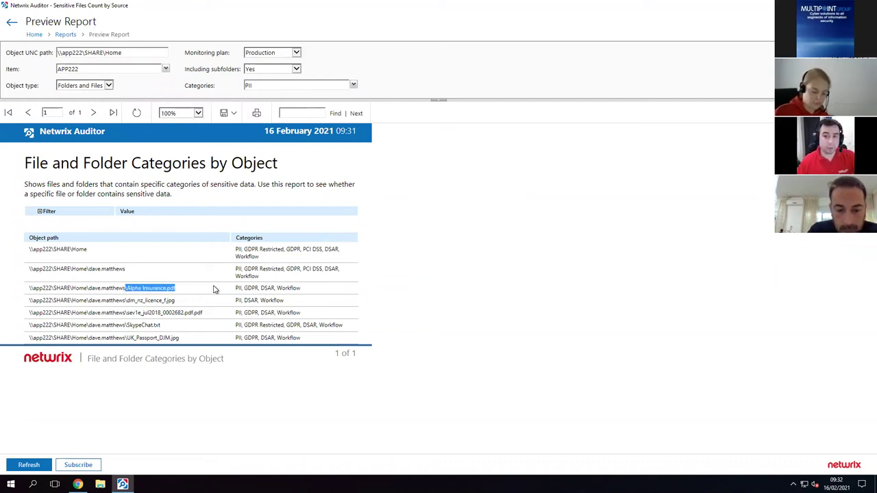
pyautogui.click(156, 290)
pyautogui.moveTo(126, 287); pyautogui.dragTo(183, 289)
pyautogui.moveTo(126, 300); pyautogui.dragTo(183, 302)
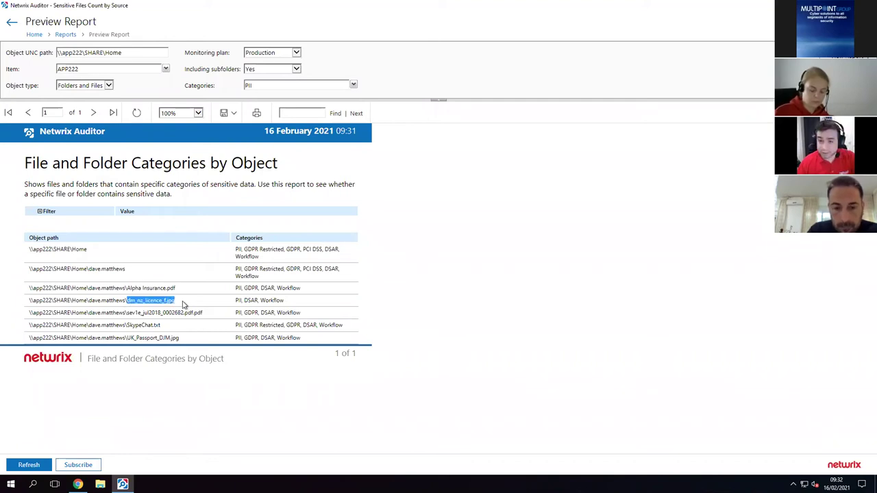
pyautogui.moveTo(129, 312); pyautogui.dragTo(200, 313)
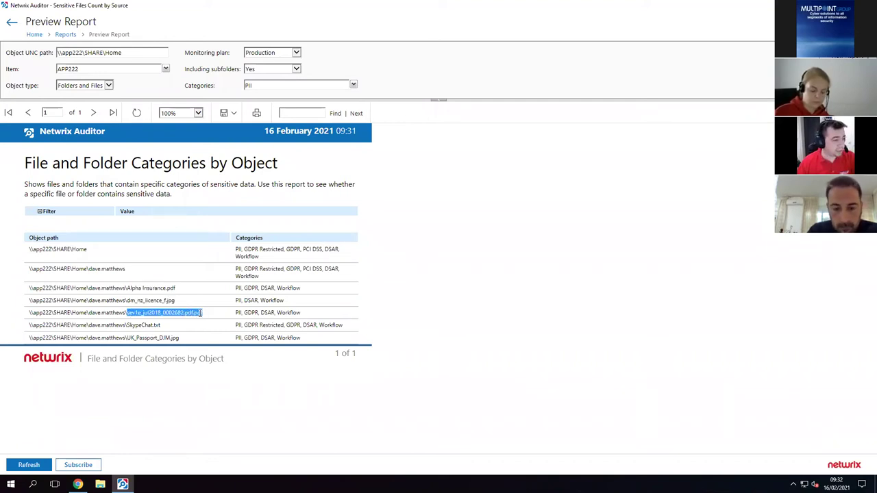
pyautogui.moveTo(127, 325); pyautogui.dragTo(179, 337)
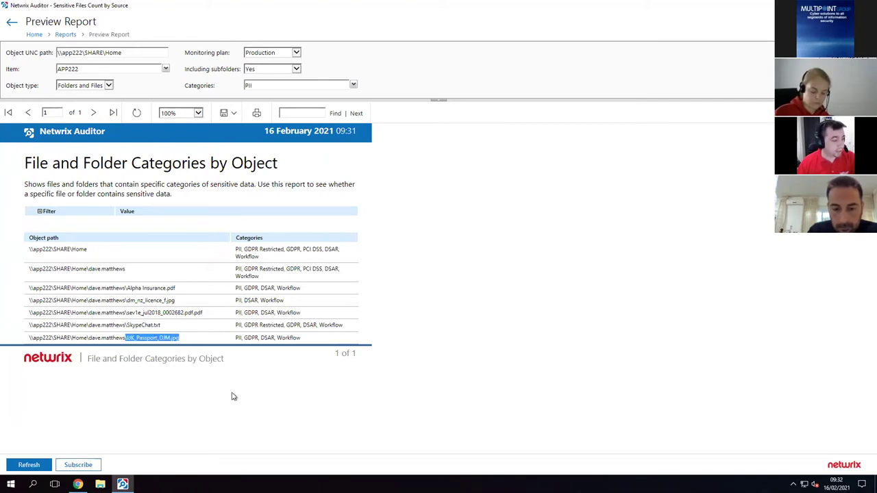
# - Point out the PII category on UK_Passport_DJM.jpg, Alpha Insurance.pdf and the other files
pyautogui.doubleClick(239, 338)
pyautogui.doubleClick(239, 324)
pyautogui.doubleClick(239, 313)
pyautogui.click(239, 302)
pyautogui.doubleClick(239, 288)
pyautogui.click(254, 289)
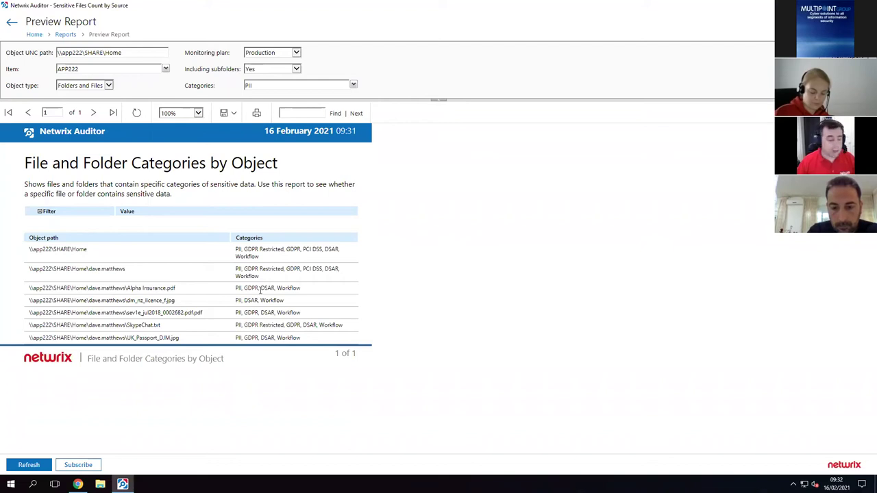
# - Point out GDPR on Alpha Insurance.pdf and DSAR on the sev1e file, then go to the Data Classification dashboard
pyautogui.doubleClick(256, 288)
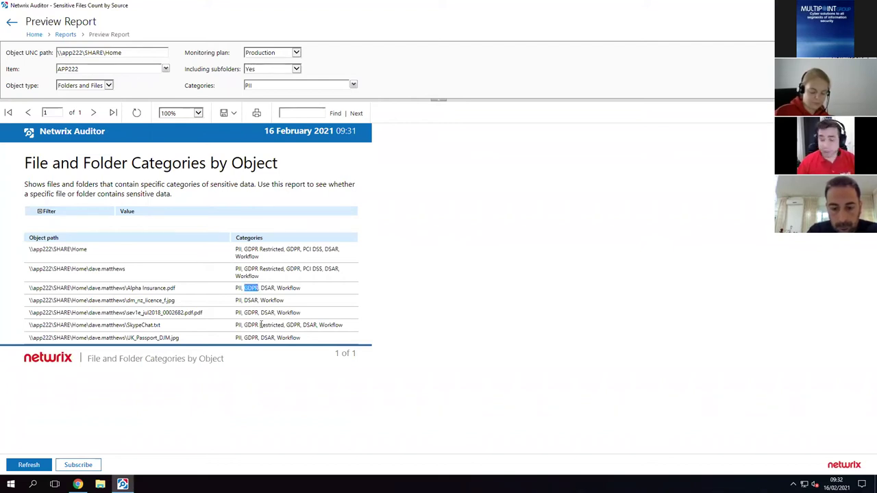
pyautogui.click(252, 290)
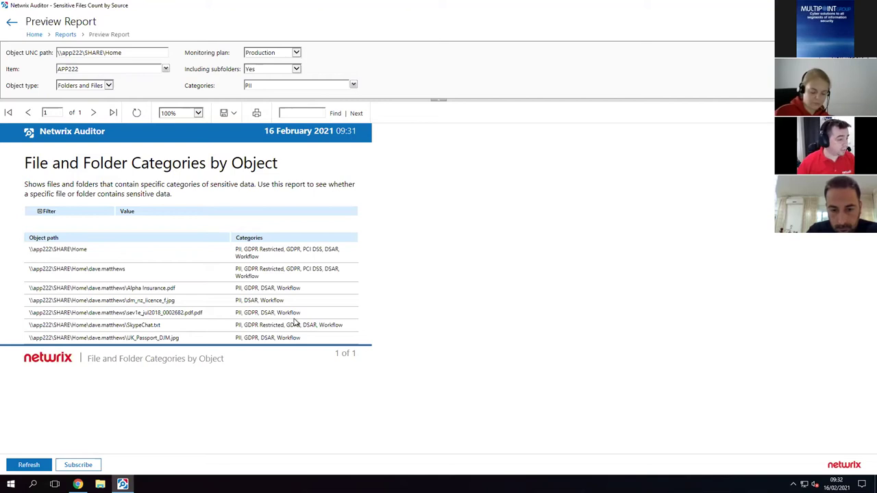
pyautogui.doubleClick(267, 313)
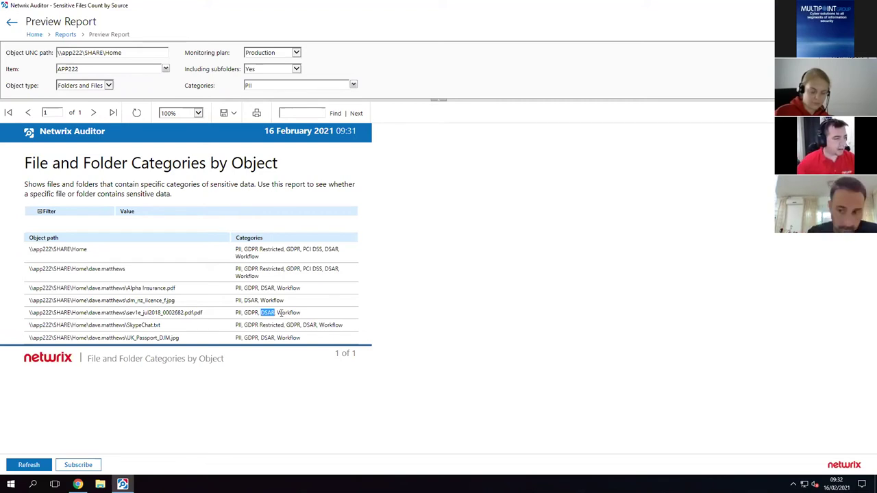
pyautogui.doubleClick(239, 338)
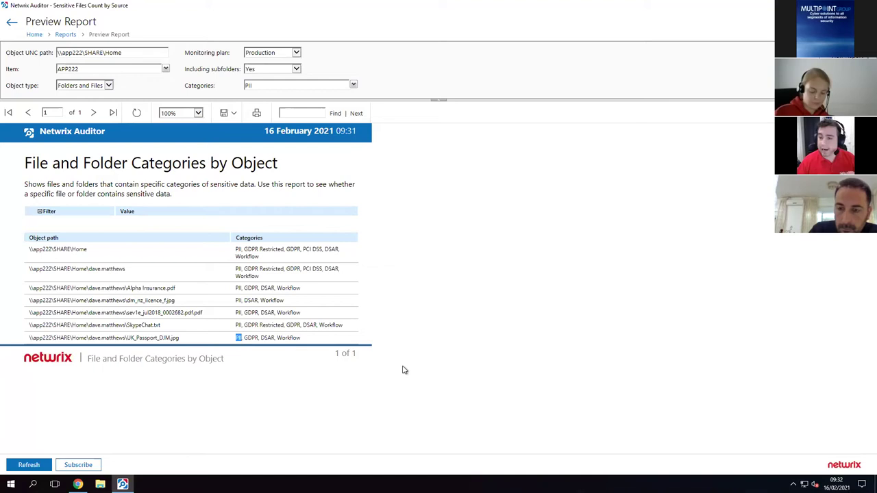
pyautogui.click(78, 484)
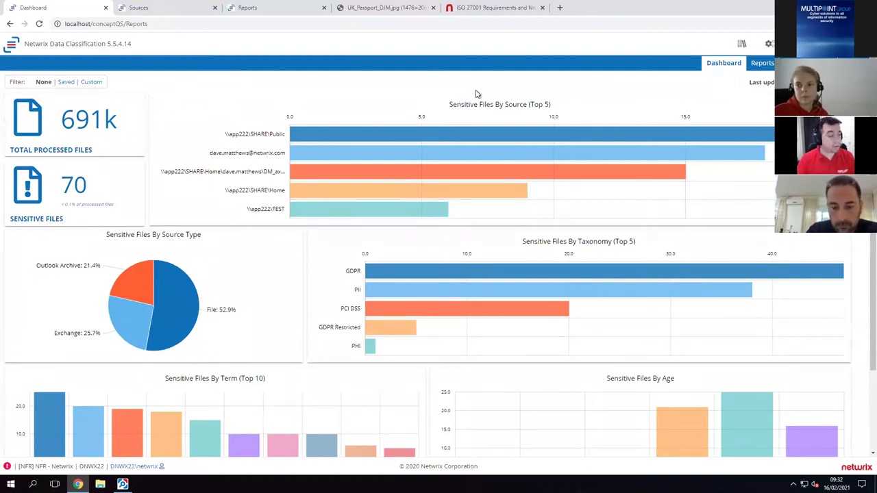
# - Review the Sources options and dashboard charts, then bring up the Sensitive Documents report for UK passport in Home
pyautogui.click(191, 10)
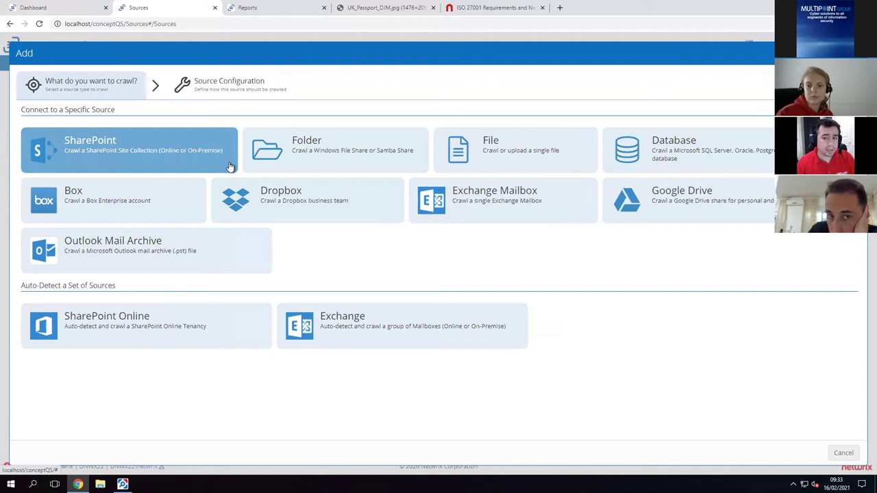
pyautogui.click(67, 14)
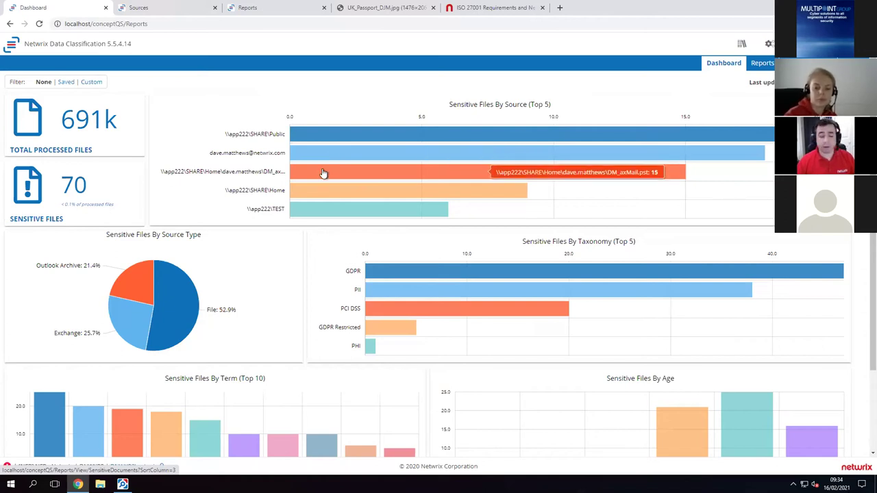
pyautogui.scroll(-3, 294, 187)
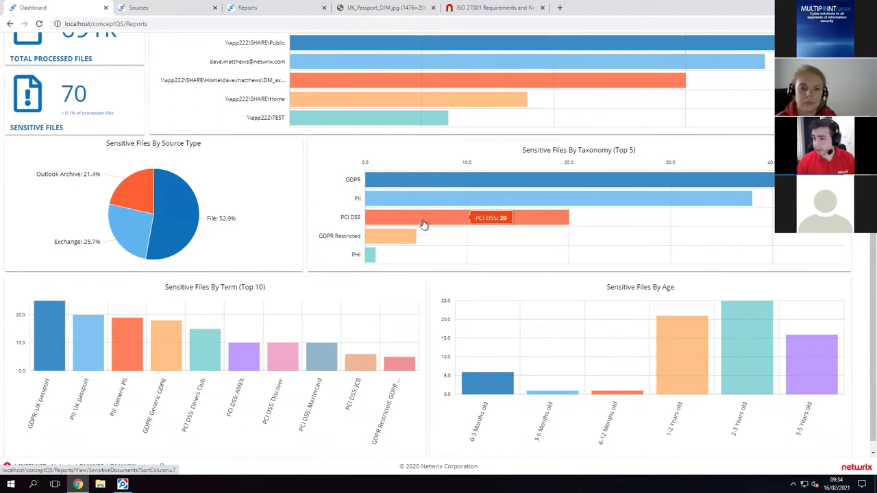
pyautogui.scroll(-1, 439, 240)
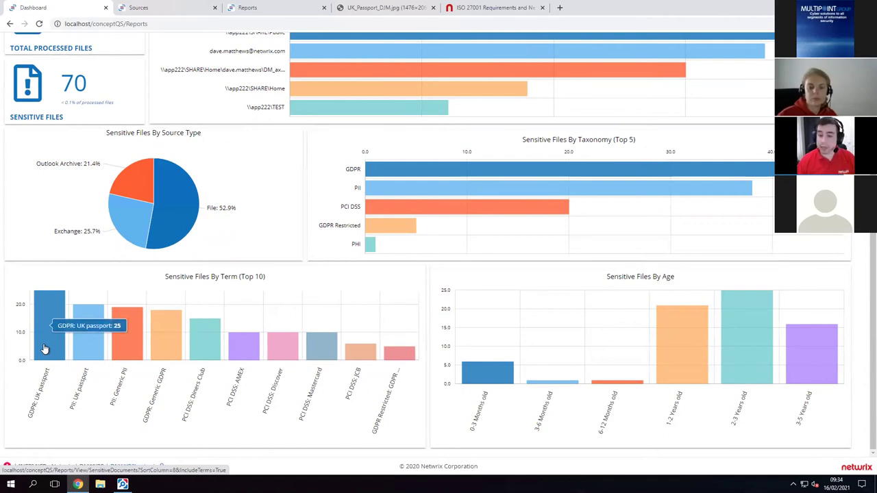
pyautogui.click(149, 14)
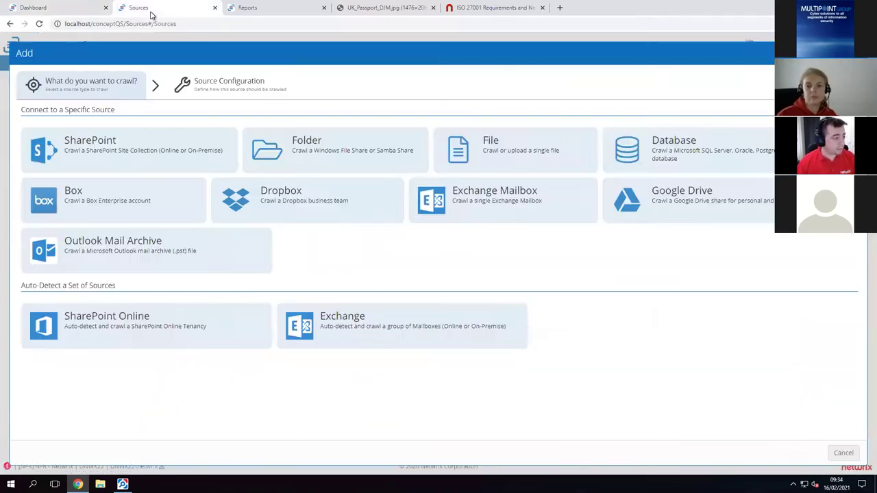
pyautogui.click(284, 16)
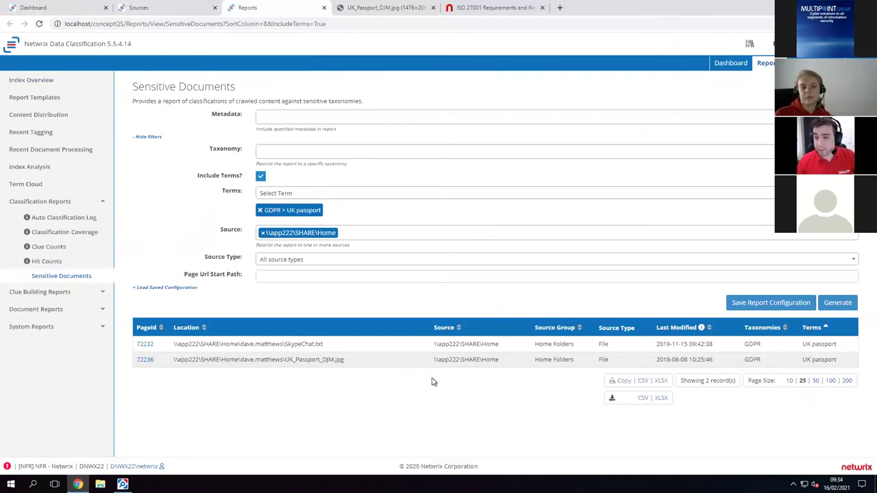
# - Highlight the SkypeChat.txt and UK_Passport_DJM.jpg paths, then open details for document 72236
pyautogui.moveTo(345, 360); pyautogui.dragTo(173, 360)
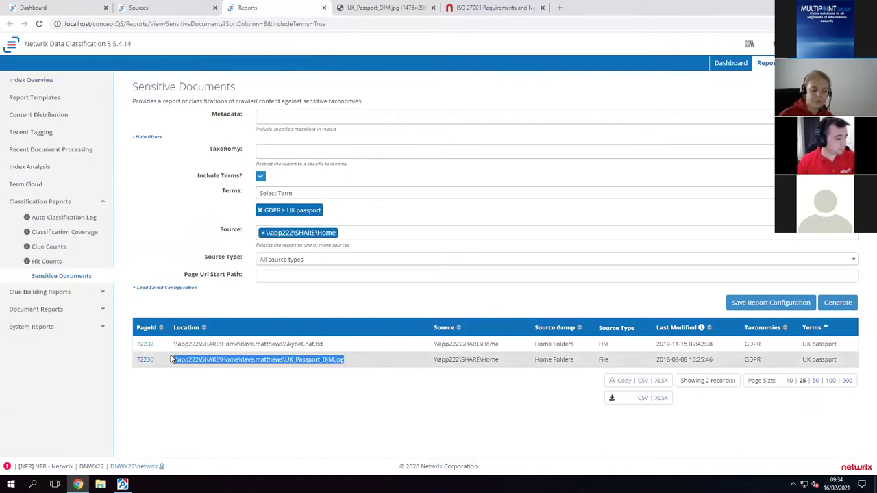
pyautogui.moveTo(323, 344); pyautogui.dragTo(174, 346)
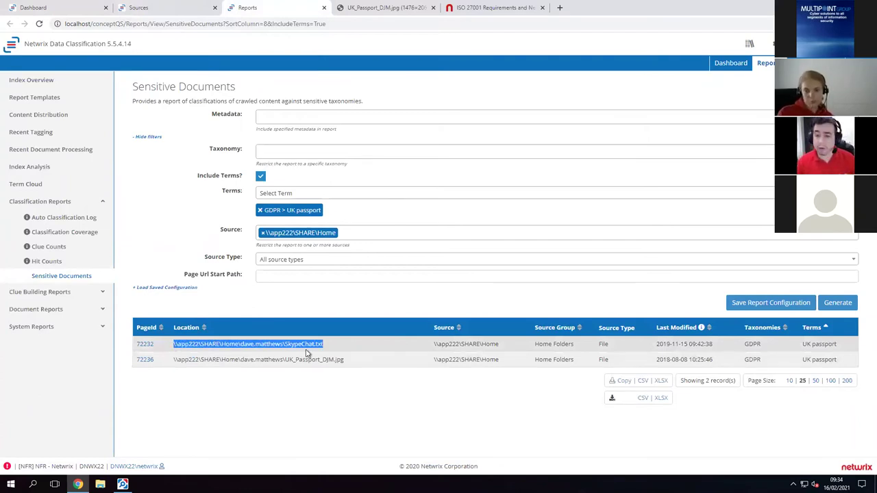
pyautogui.click(346, 361)
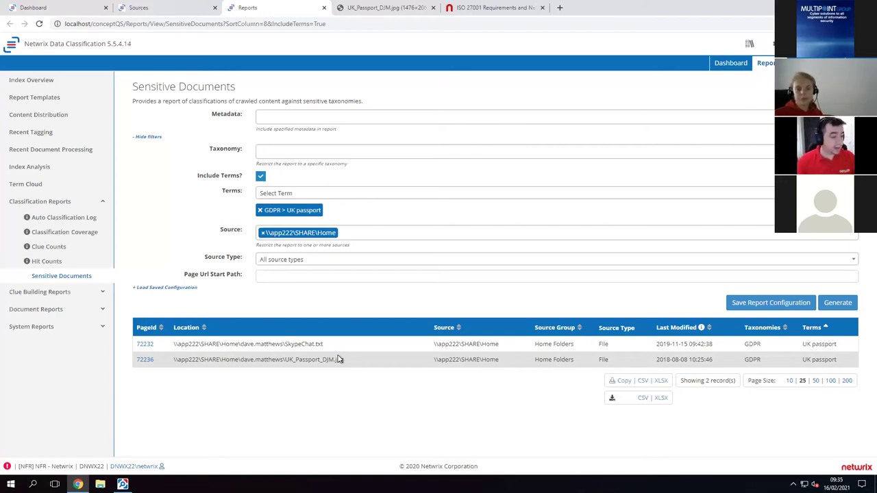
pyautogui.moveTo(332, 345); pyautogui.dragTo(174, 340)
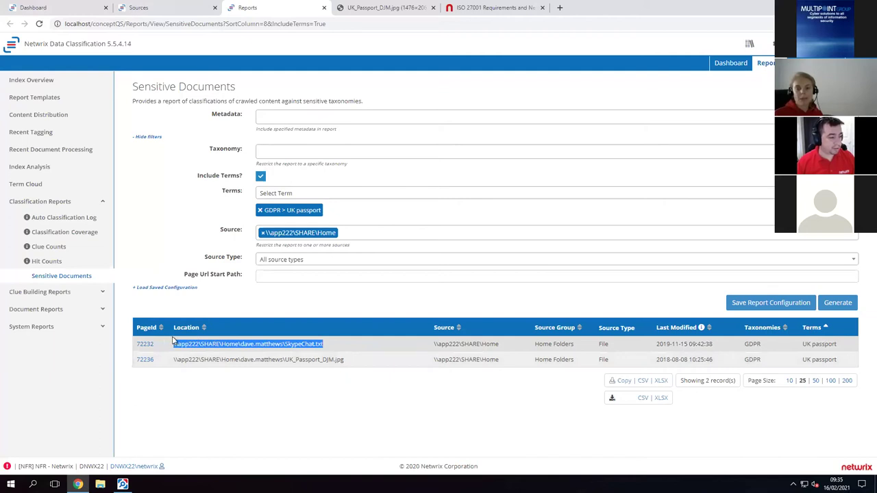
pyautogui.moveTo(346, 362); pyautogui.dragTo(171, 367)
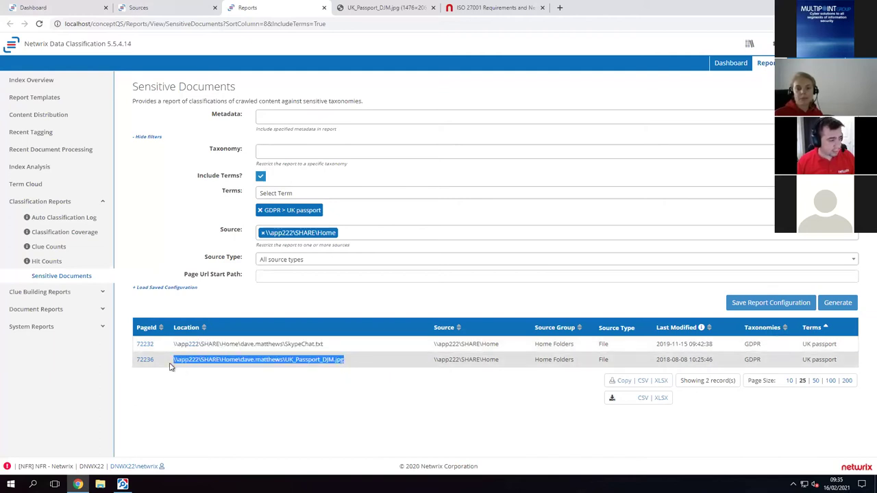
pyautogui.click(205, 374)
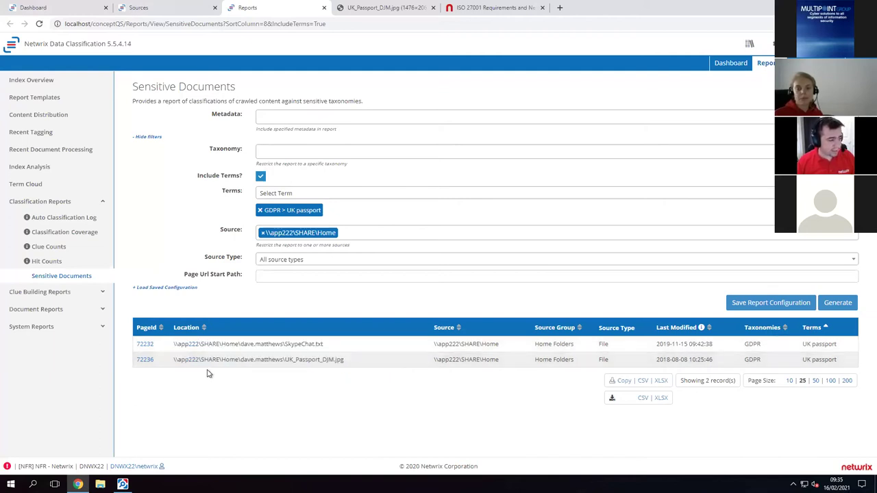
pyautogui.click(150, 362)
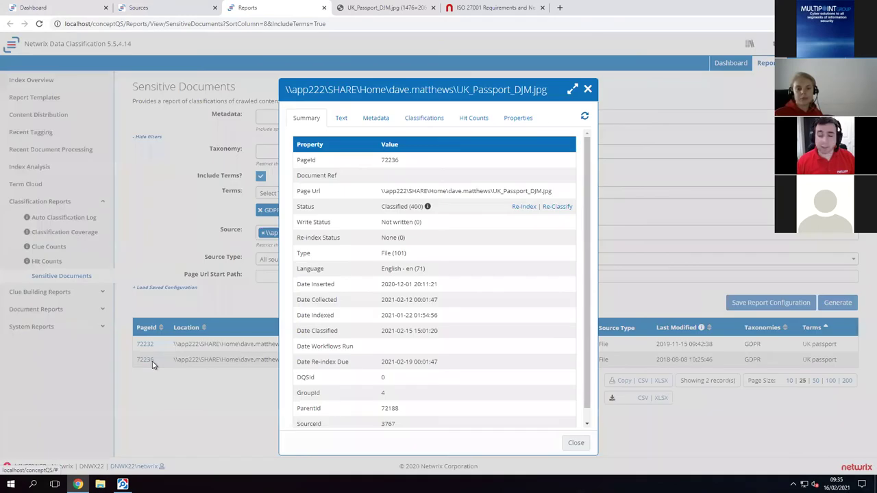
# - Review the passport image's OCR text and matched classifications, then open the GDPR 'UK passport (50)' term
pyautogui.click(341, 119)
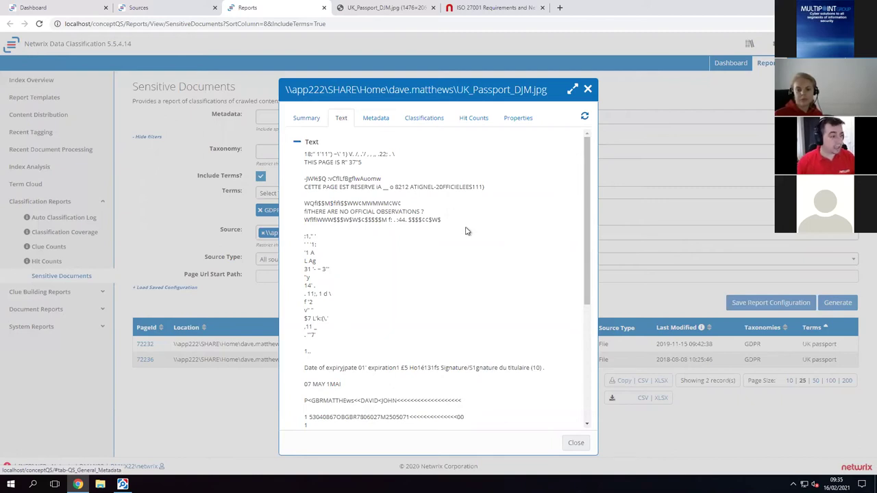
pyautogui.scroll(-1, 468, 232)
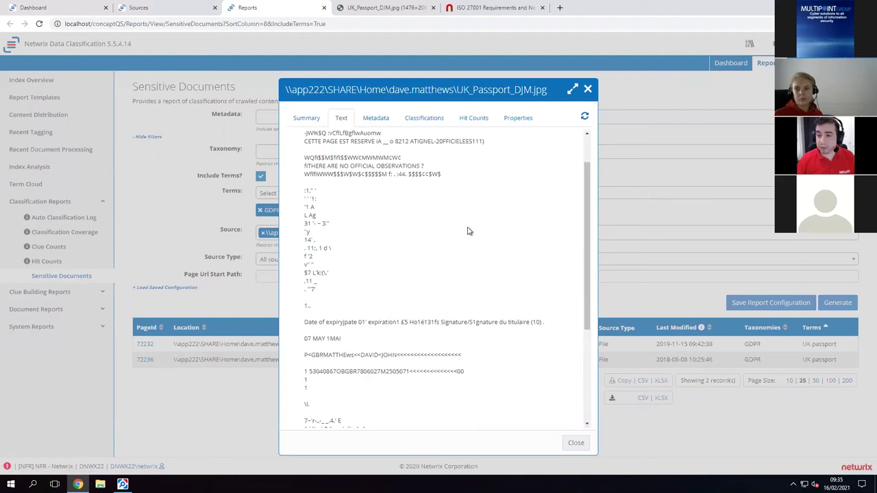
pyautogui.scroll(1, 468, 231)
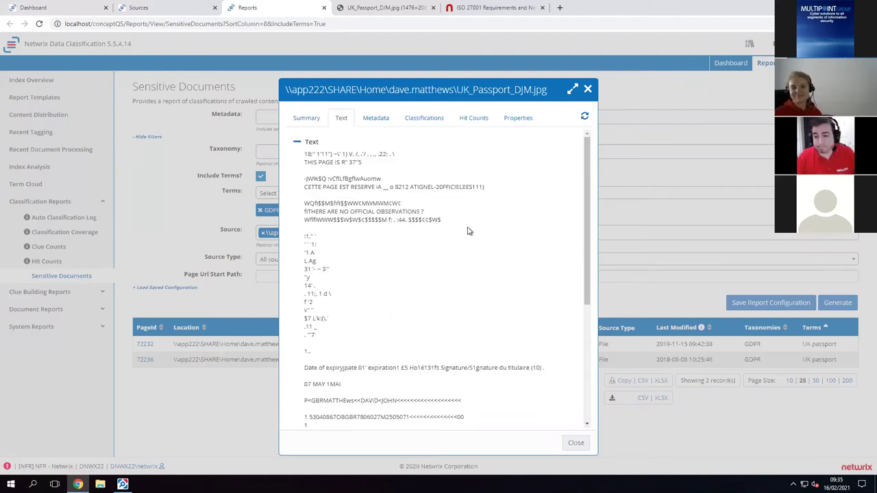
pyautogui.scroll(-1, 469, 232)
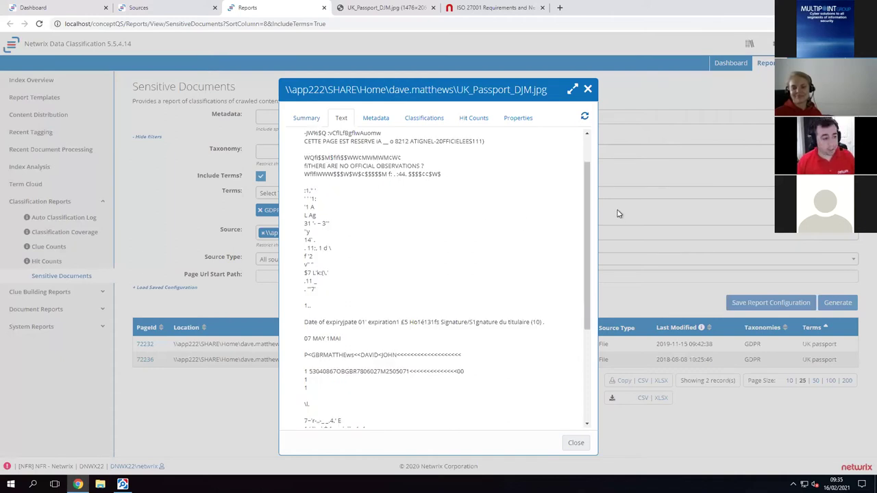
pyautogui.moveTo(587, 204); pyautogui.dragTo(587, 176)
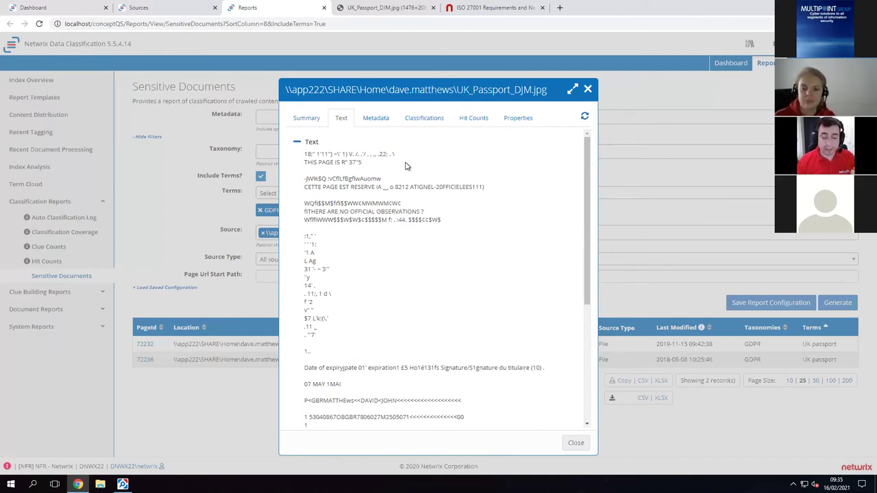
pyautogui.moveTo(587, 170); pyautogui.dragTo(326, 410)
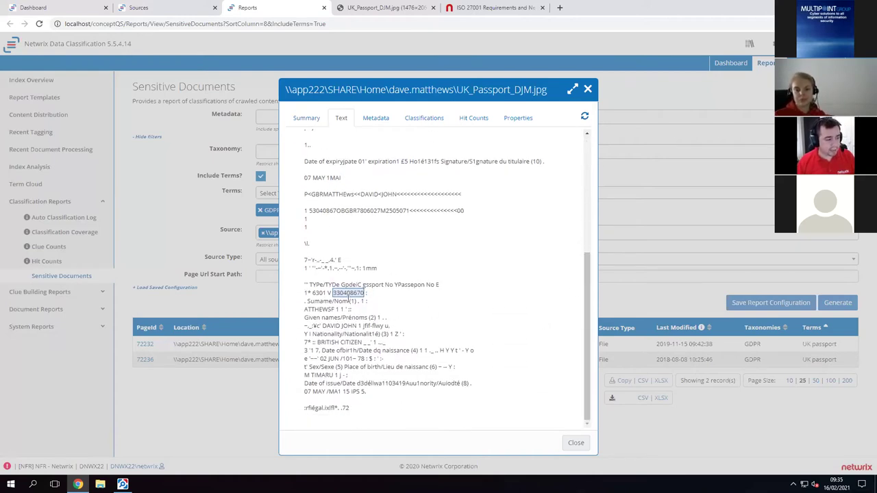
pyautogui.moveTo(587, 311); pyautogui.dragTo(586, 191)
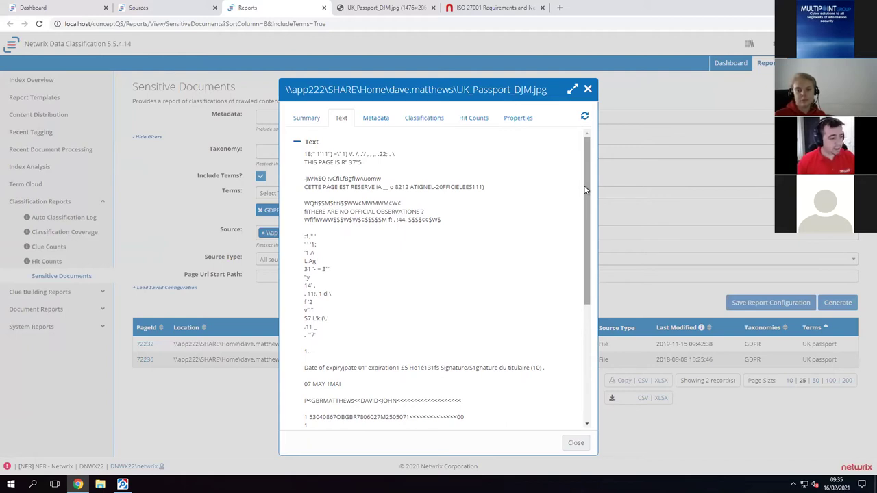
pyautogui.click(432, 121)
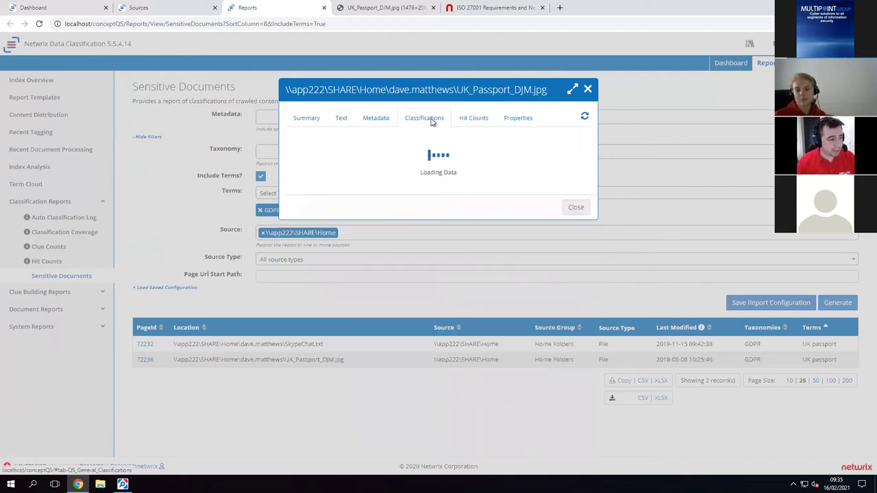
pyautogui.click(329, 197)
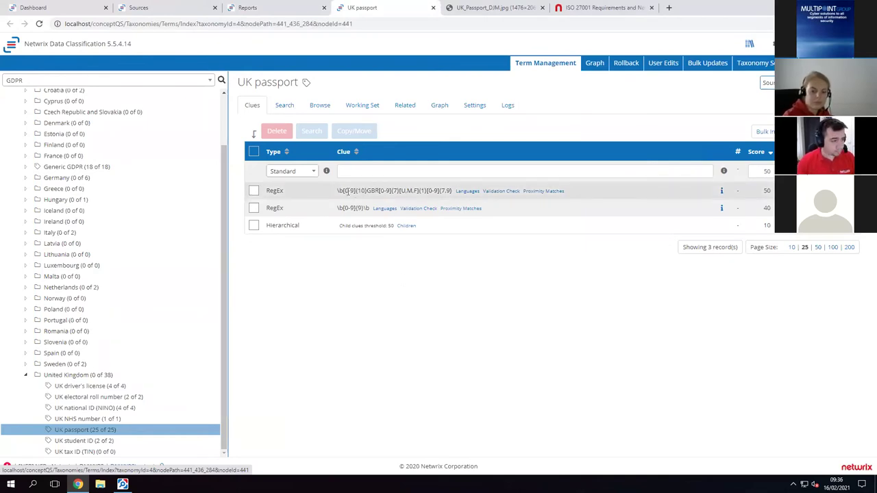
# - Highlight the UK passport term's RegEx and Hierarchical clues, then view the passport image tab
pyautogui.moveTo(340, 191); pyautogui.dragTo(434, 192)
pyautogui.moveTo(338, 208); pyautogui.dragTo(393, 225)
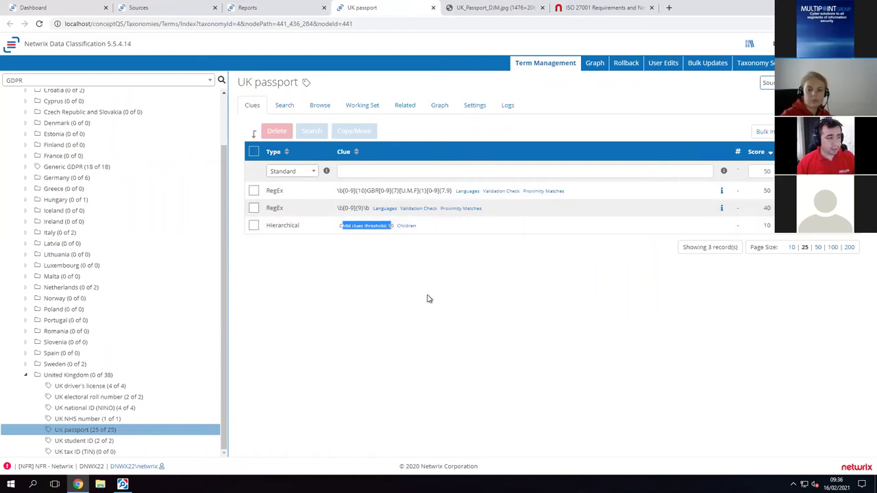
pyautogui.click(469, 12)
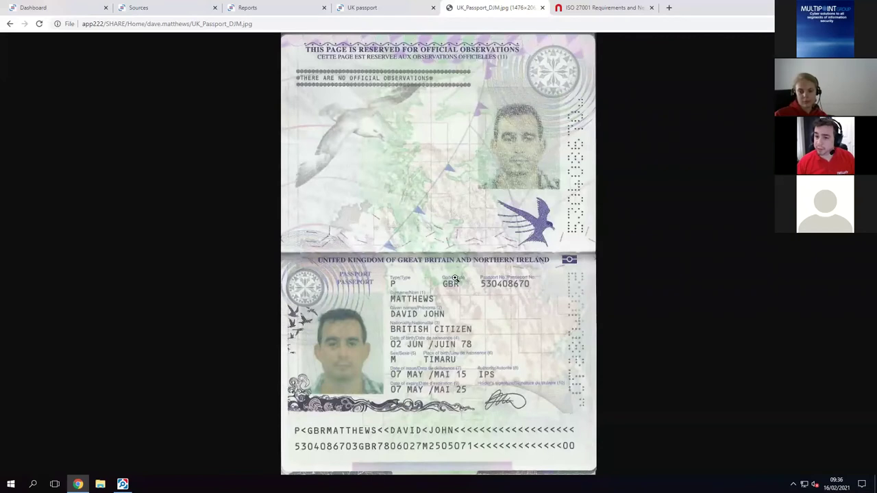
# - View the passport scan at actual size and fitted to window, then return to the UK passport term
pyautogui.click(356, 385)
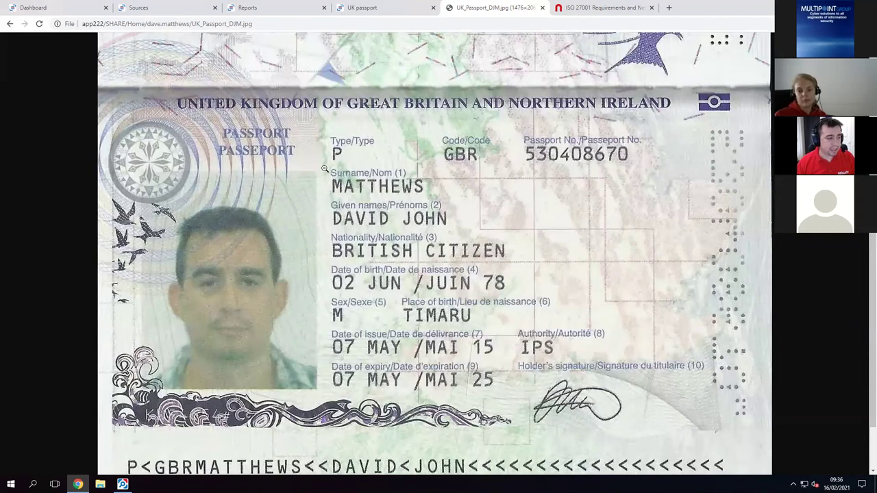
pyautogui.click(549, 252)
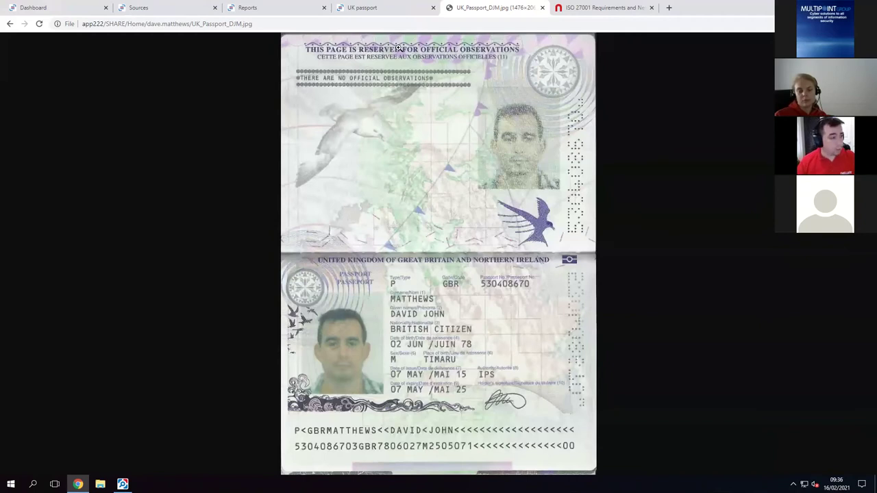
pyautogui.click(394, 14)
pyautogui.click(574, 343)
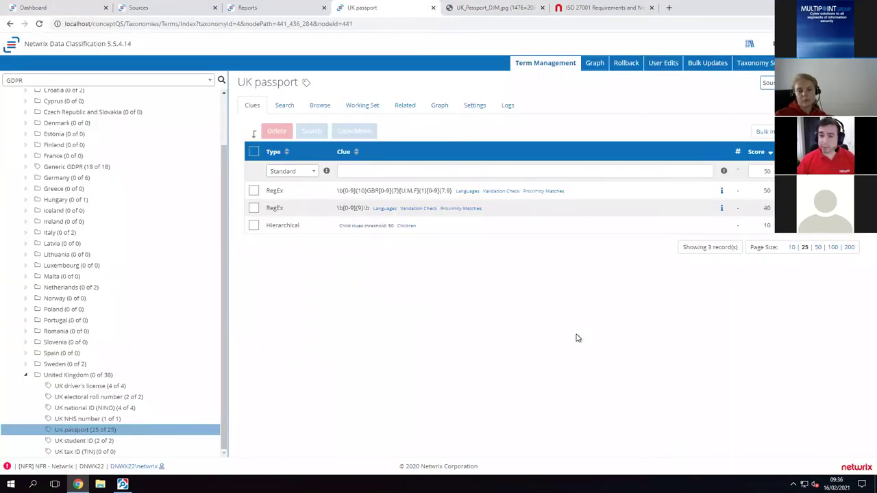
pyautogui.moveTo(336, 192); pyautogui.dragTo(453, 192)
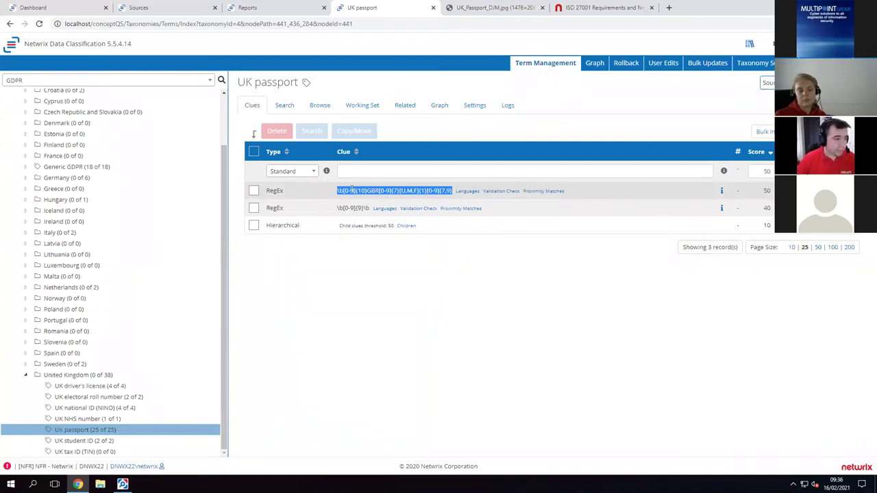
pyautogui.click(415, 192)
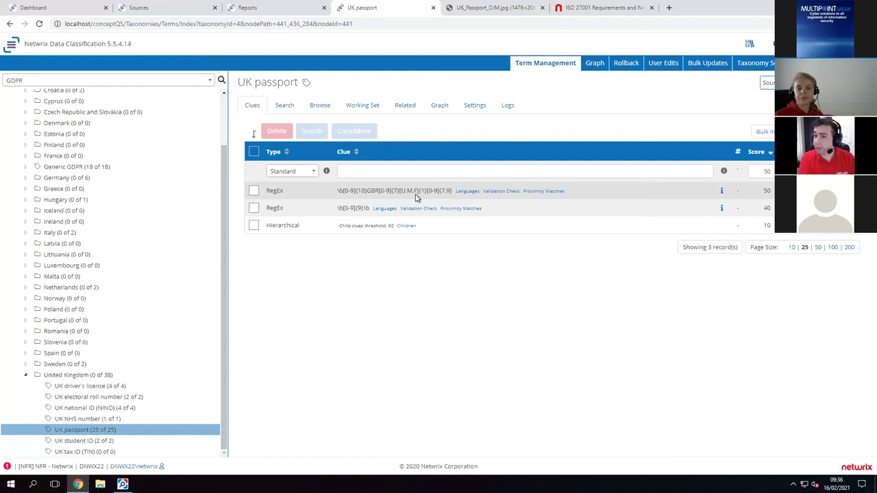
pyautogui.moveTo(361, 190); pyautogui.dragTo(439, 190)
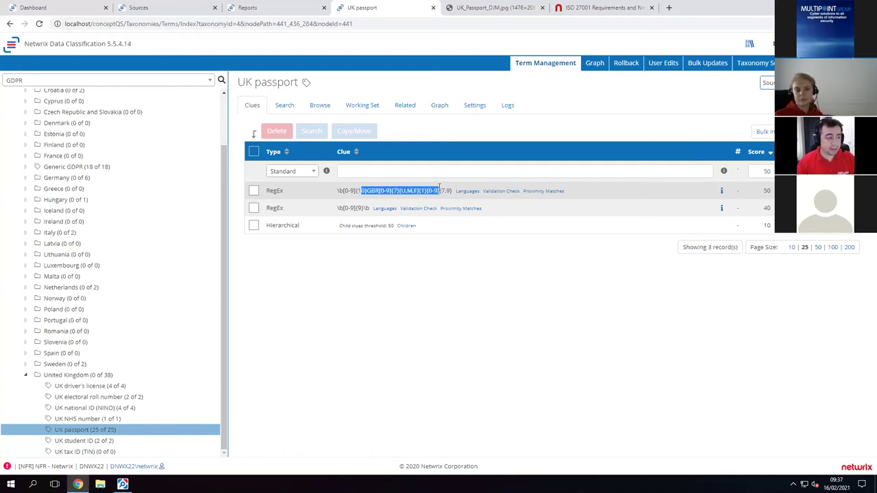
pyautogui.doubleClick(767, 190)
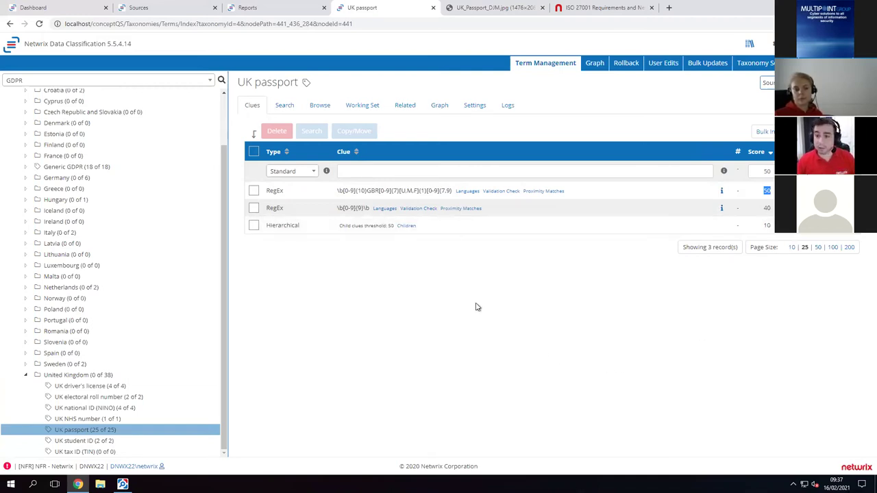
pyautogui.moveTo(337, 208); pyautogui.dragTo(363, 215)
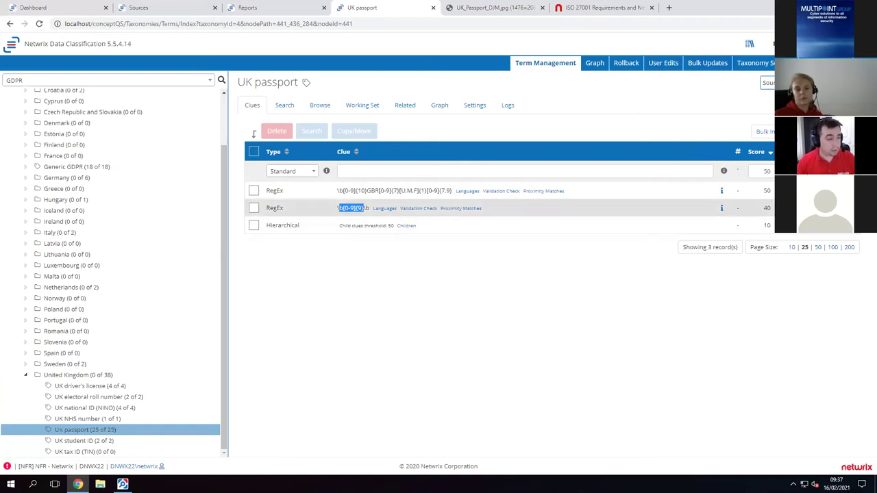
pyautogui.doubleClick(766, 207)
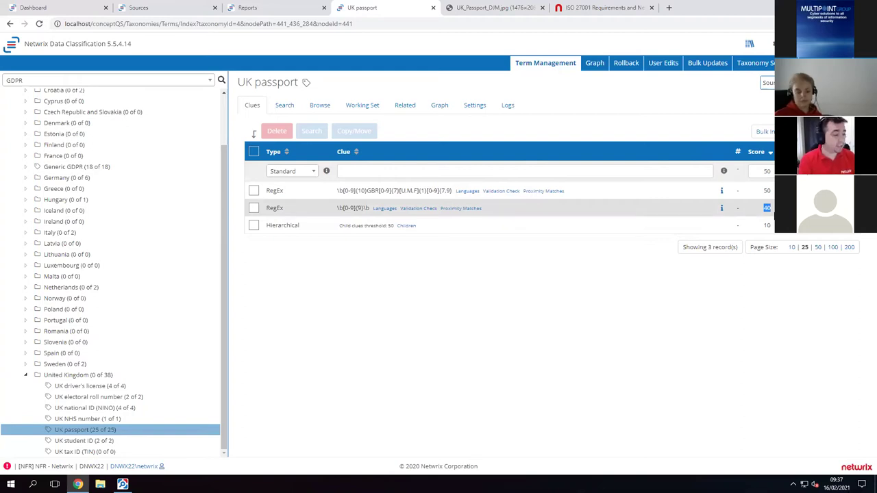
pyautogui.doubleClick(282, 225)
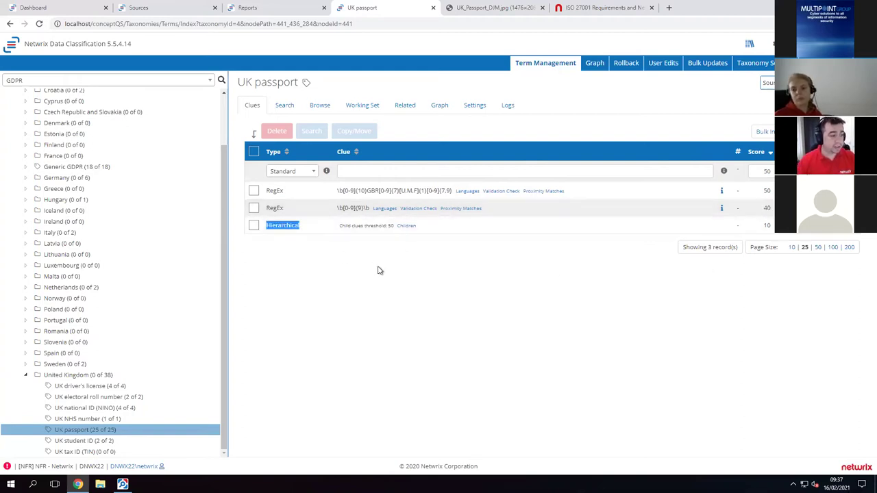
# - List the Hierarchical clue's 15 child clues, noting passportnumber scores 50 and date of birth 25
pyautogui.click(411, 227)
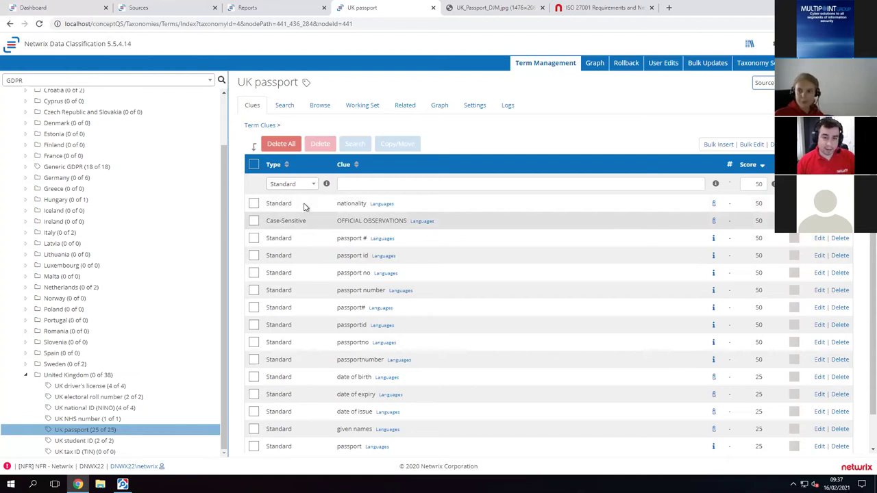
pyautogui.scroll(-1, 500, 218)
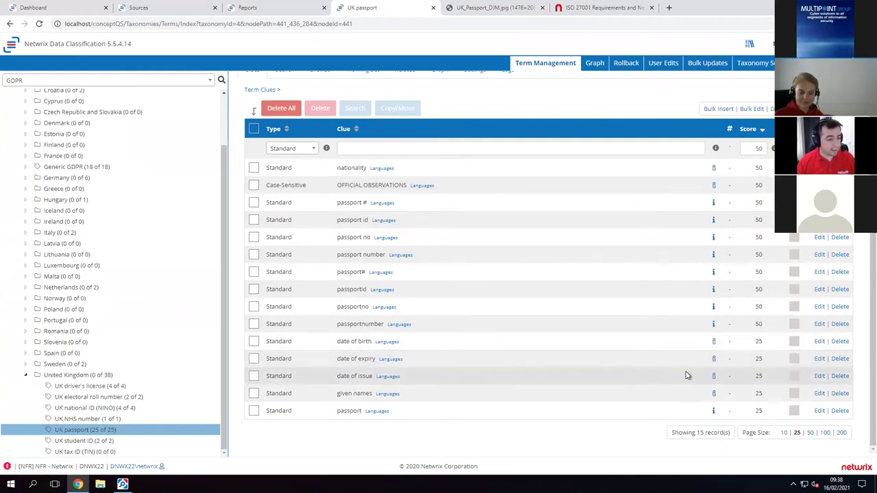
pyautogui.doubleClick(759, 341)
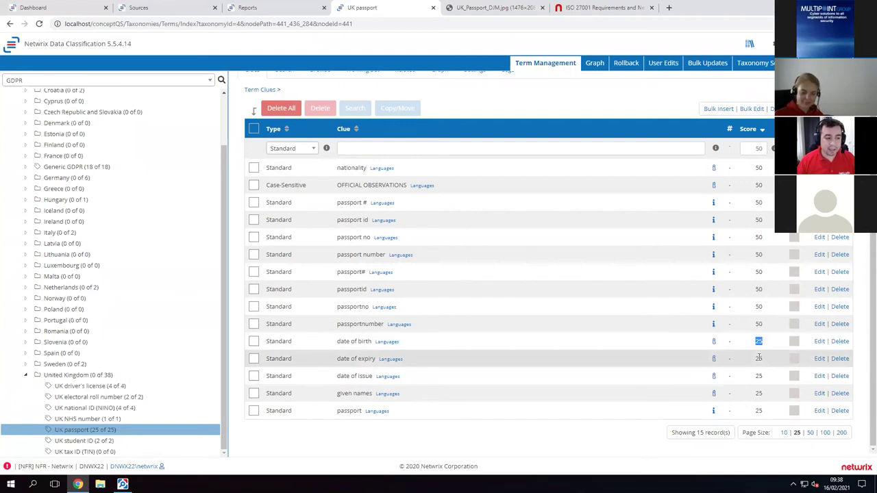
pyautogui.doubleClick(758, 324)
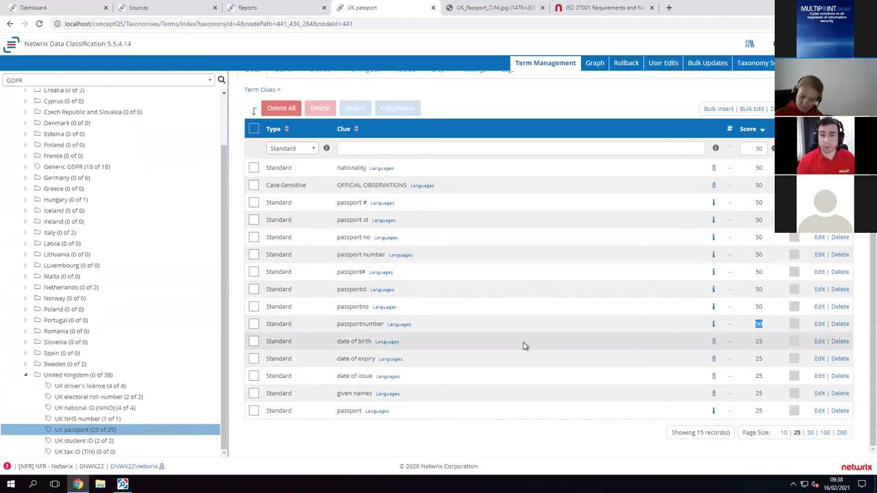
pyautogui.click(269, 90)
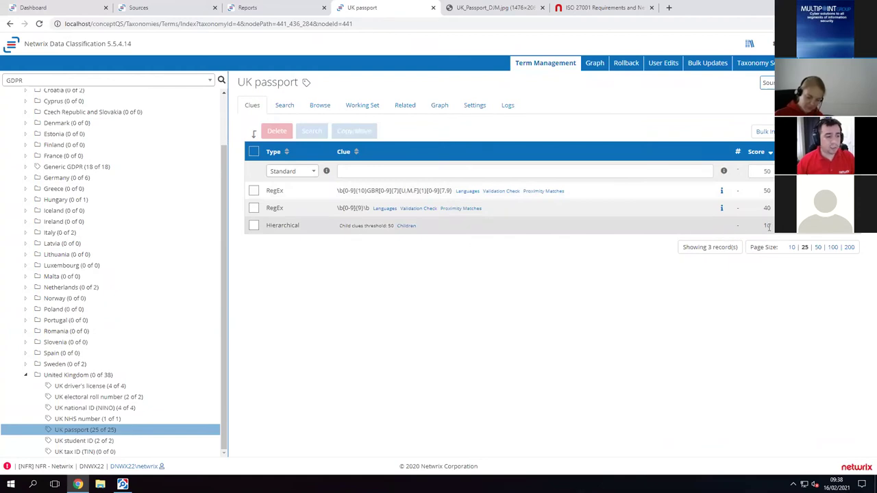
pyautogui.doubleClick(766, 225)
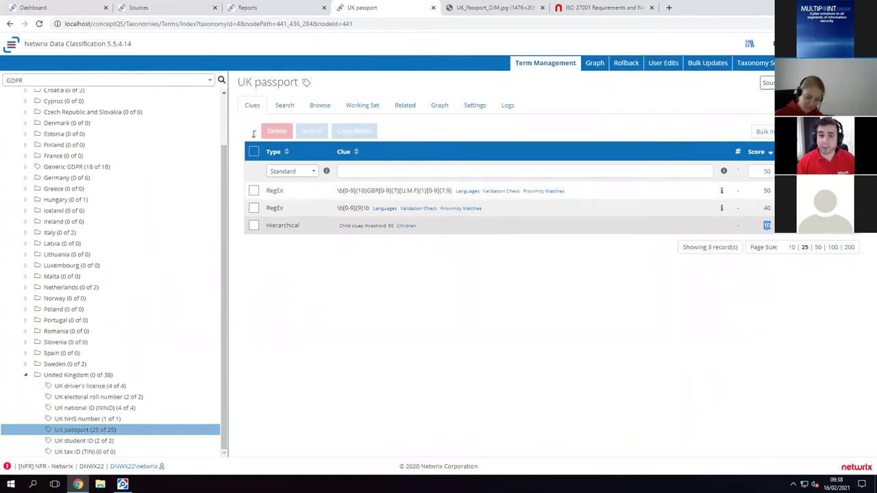
pyautogui.hotkey('shift', 'Tab')
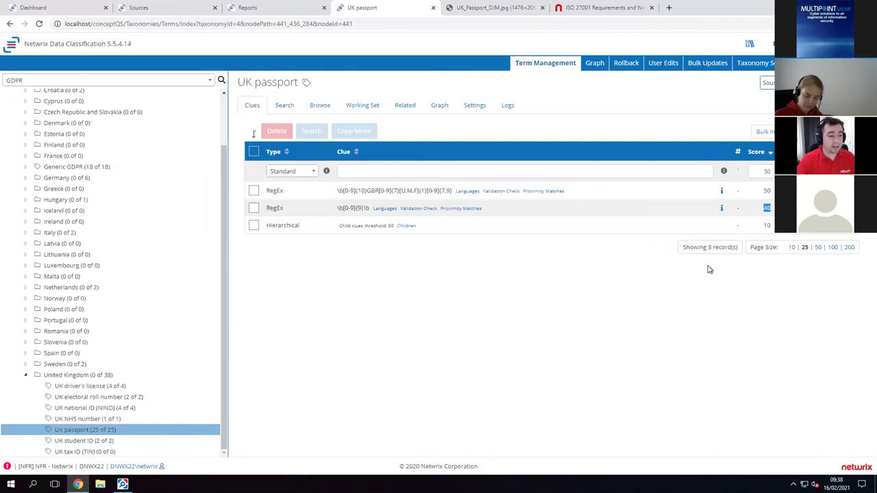
pyautogui.moveTo(482, 209); pyautogui.dragTo(439, 209)
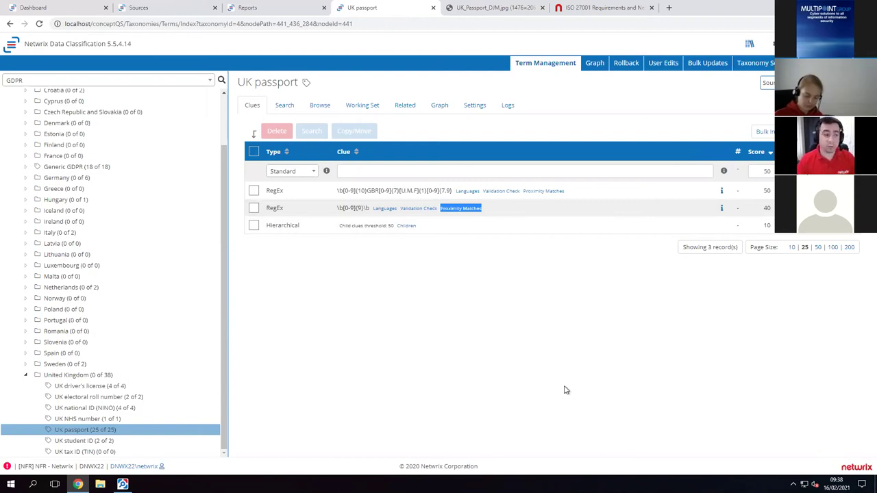
pyautogui.click(309, 172)
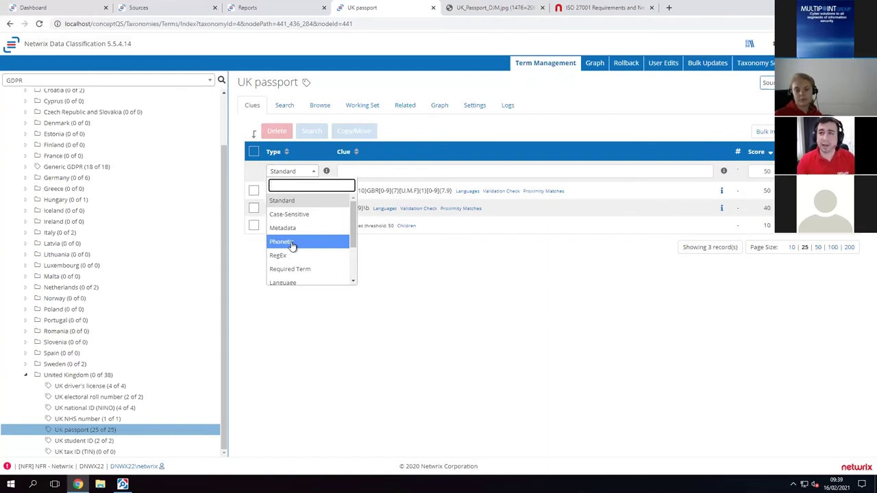
pyautogui.click(450, 294)
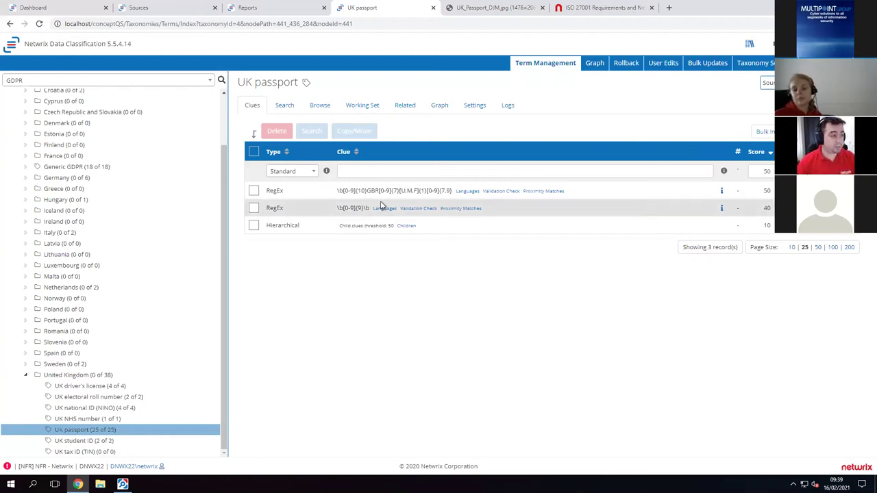
pyautogui.click(388, 171)
pyautogui.click(763, 323)
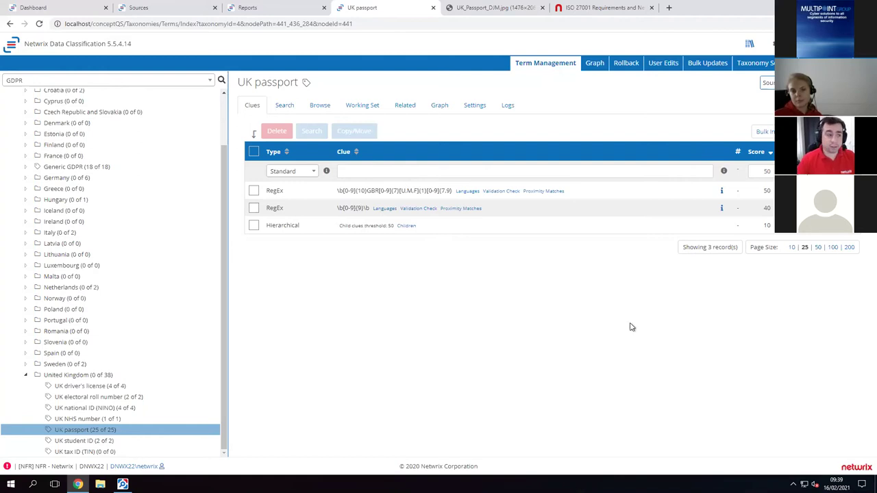
pyautogui.click(395, 168)
# - Enter a new Standard clue 'VAT' and replace its default score of 50 with -40
pyautogui.write('VAT')
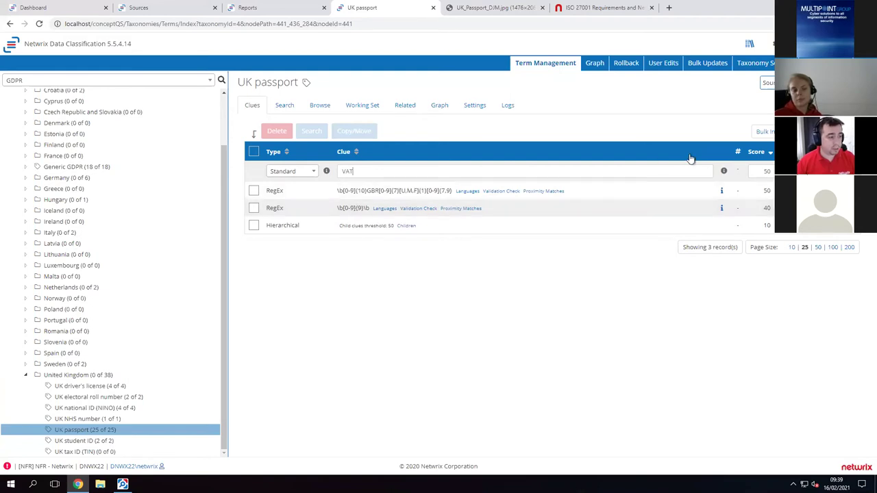
pyautogui.click(765, 171)
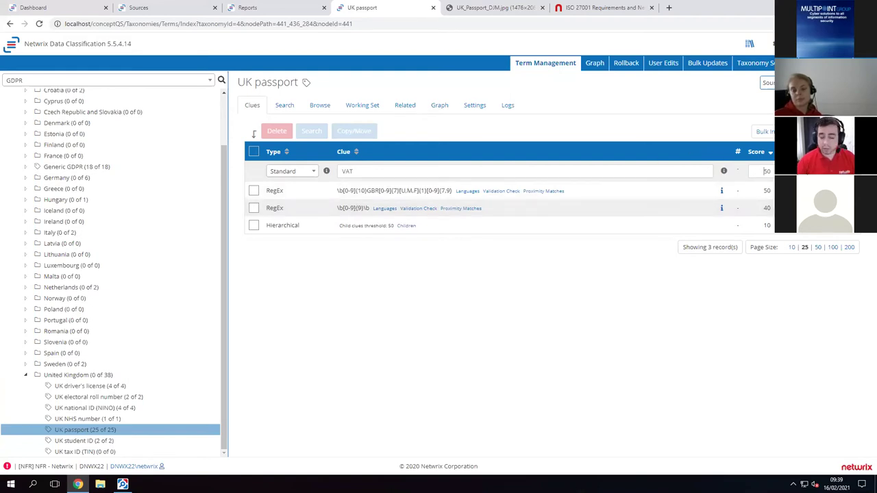
pyautogui.press('BackSpace')
pyautogui.press('BackSpace')
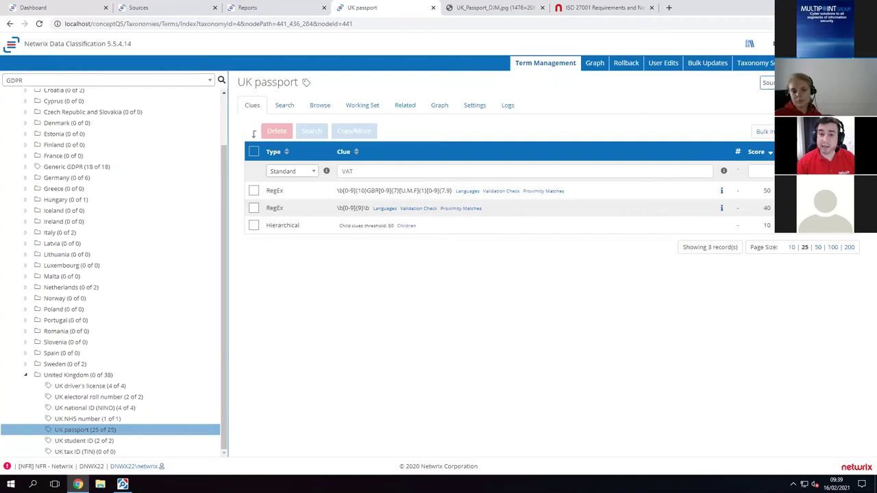
pyautogui.write('-40')
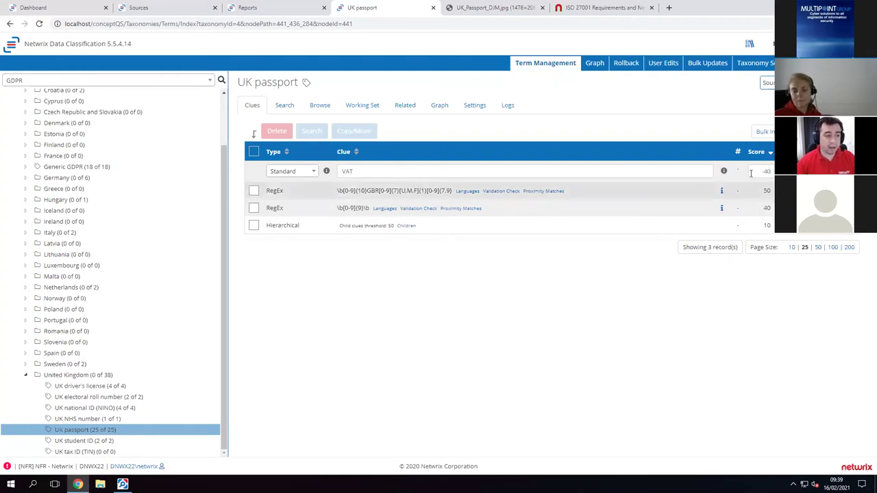
pyautogui.hotkey('ctrl', 'a')
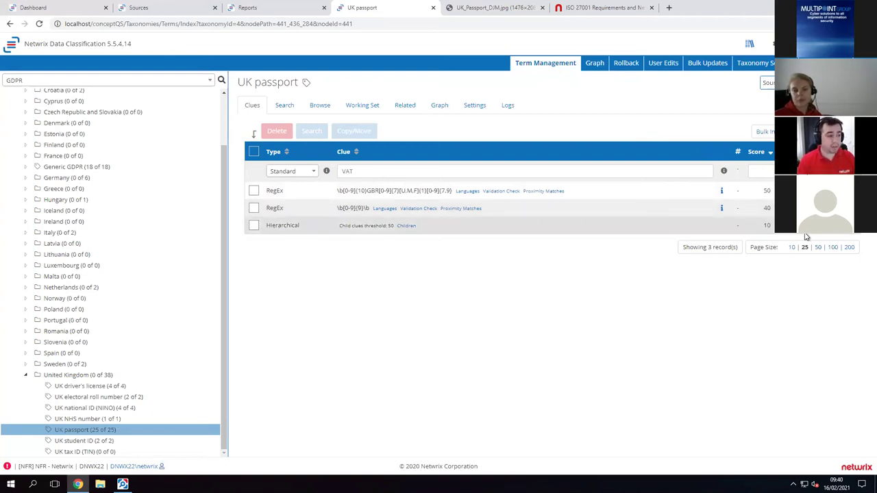
# - Browse the UK passport documents and review the first one's score breakdown by clue
pyautogui.click(320, 105)
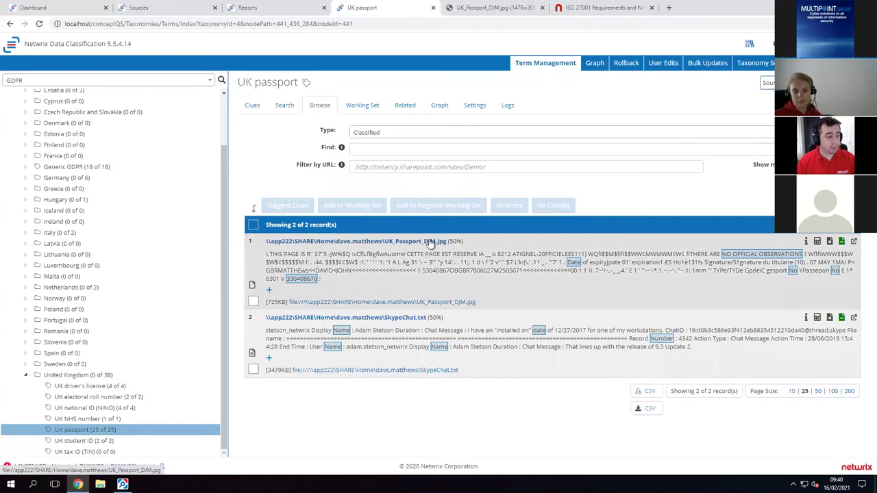
pyautogui.click(817, 242)
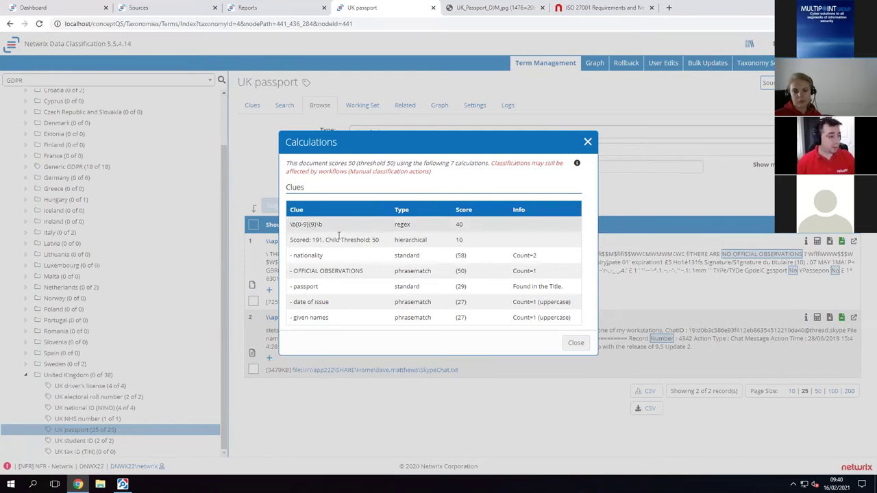
pyautogui.doubleClick(316, 255)
pyautogui.doubleClick(305, 270)
pyautogui.doubleClick(305, 287)
pyautogui.doubleClick(299, 301)
pyautogui.doubleClick(299, 317)
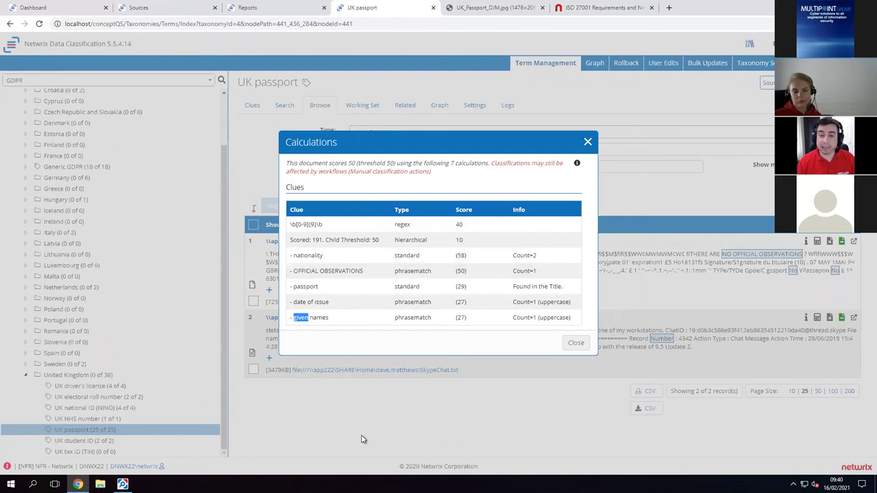
pyautogui.click(587, 142)
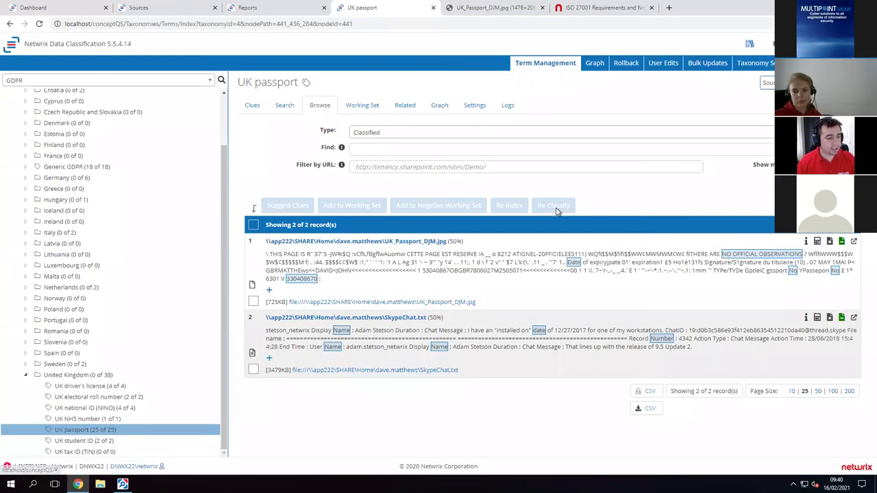
# - Run a free-text Search for the data subject's full name and scroll through the 26 matching documents
pyautogui.click(289, 112)
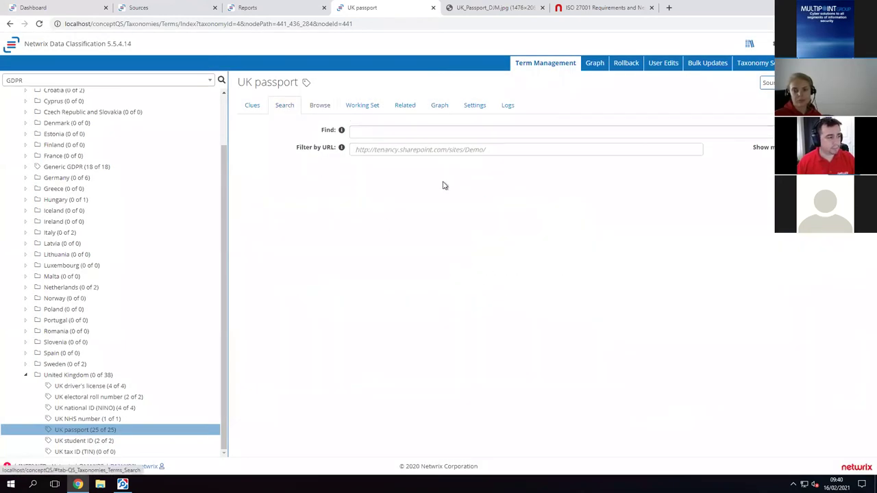
pyautogui.click(404, 135)
pyautogui.write('dave matthews')
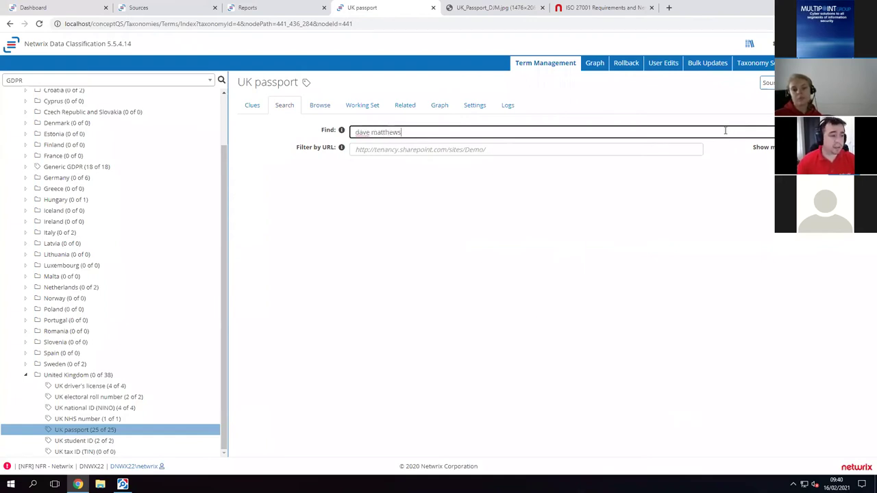
pyautogui.press('Return')
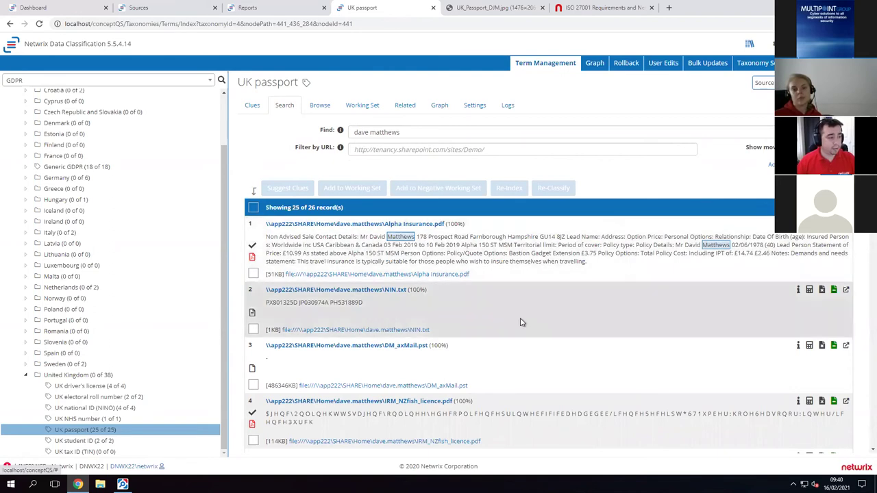
pyautogui.scroll(-2, 445, 258)
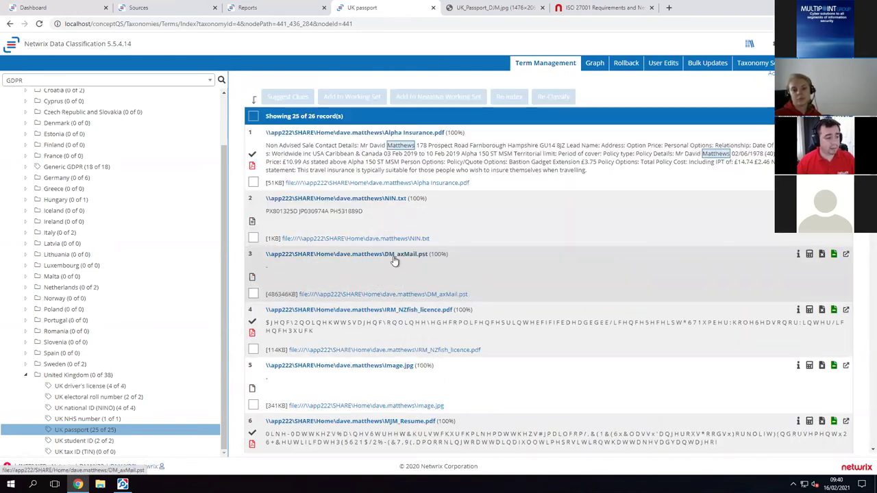
pyautogui.scroll(2, 425, 249)
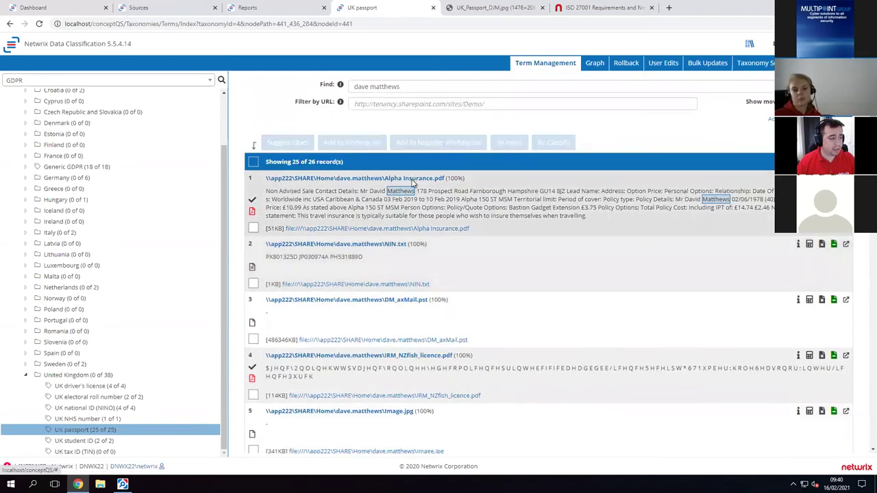
pyautogui.scroll(-3, 488, 226)
pyautogui.scroll(-1, 485, 232)
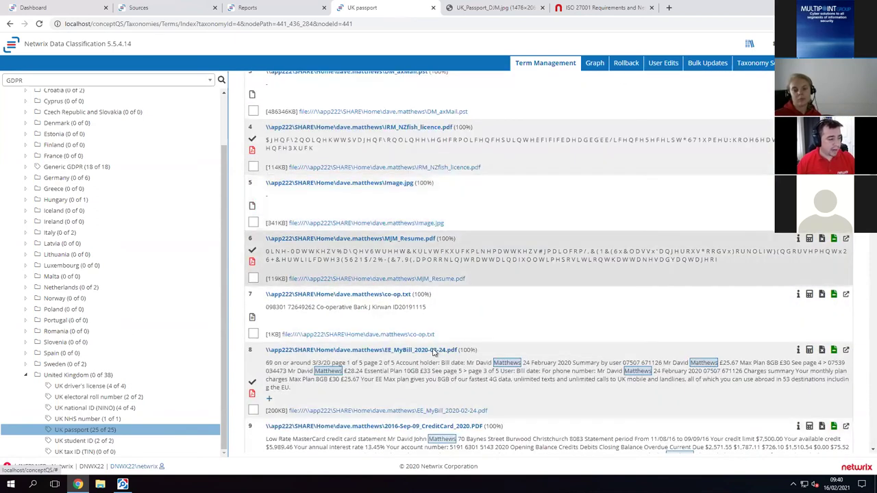
pyautogui.scroll(-1, 418, 348)
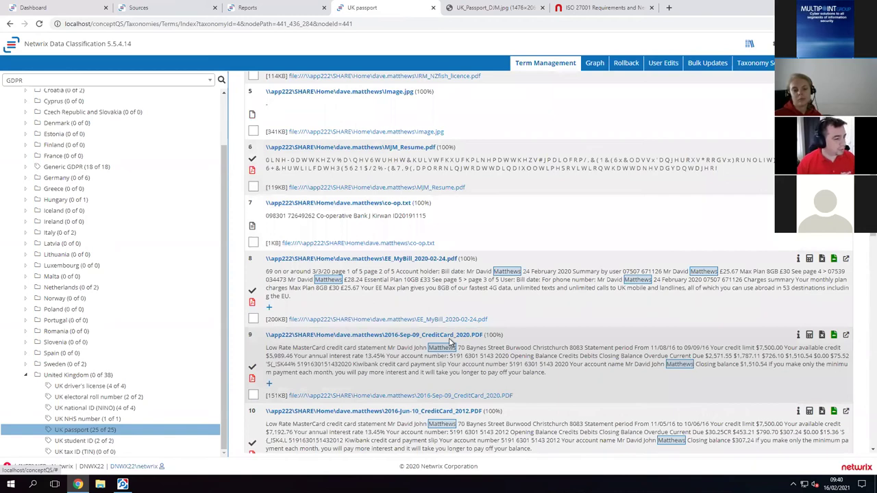
pyautogui.scroll(3, 451, 341)
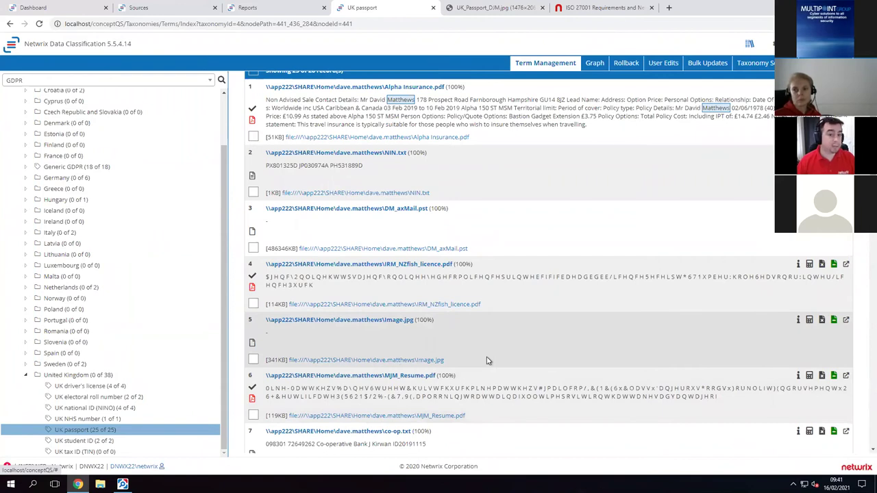
pyautogui.scroll(3, 486, 359)
# - Add all search results to the UK passport working set and view the working set
pyautogui.click(253, 207)
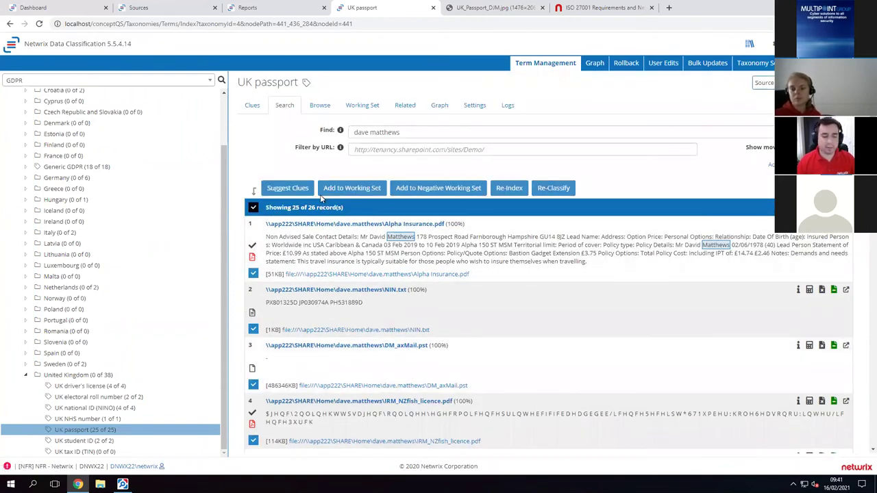
pyautogui.click(348, 189)
pyautogui.click(362, 105)
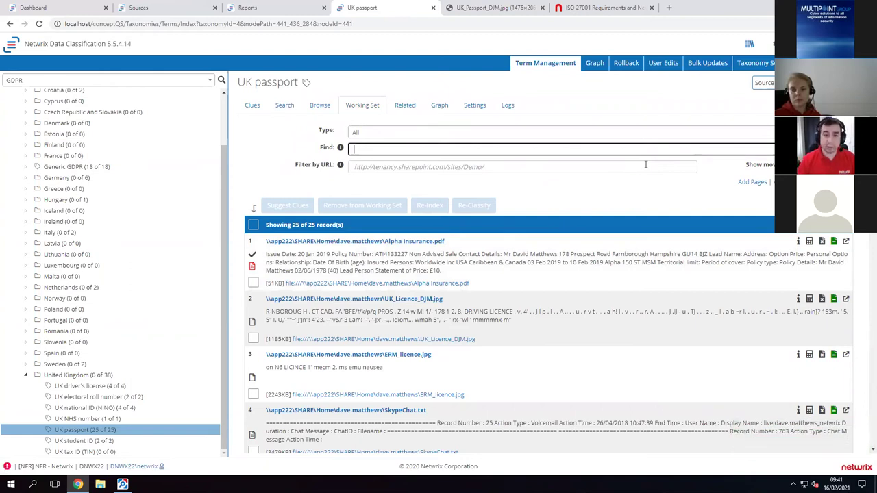
# - Filter the working set by the subject's postcode and review the 4 matching records
pyautogui.write('gu14 8')
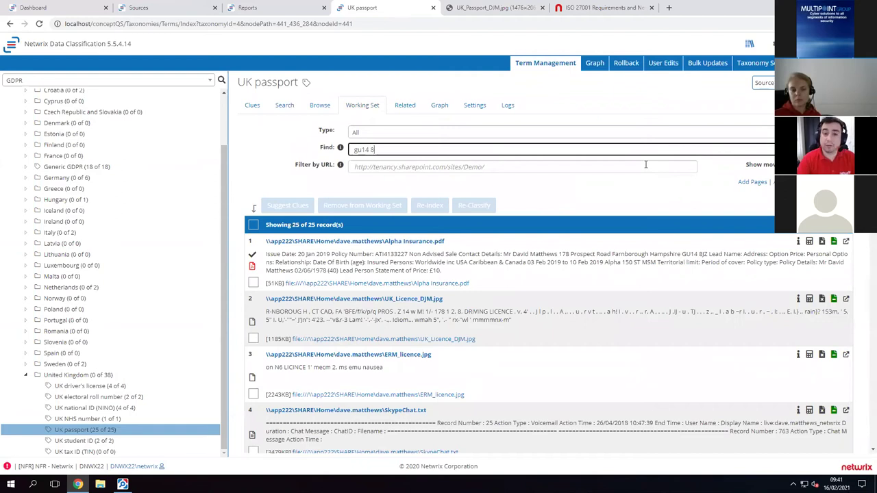
pyautogui.write('jz')
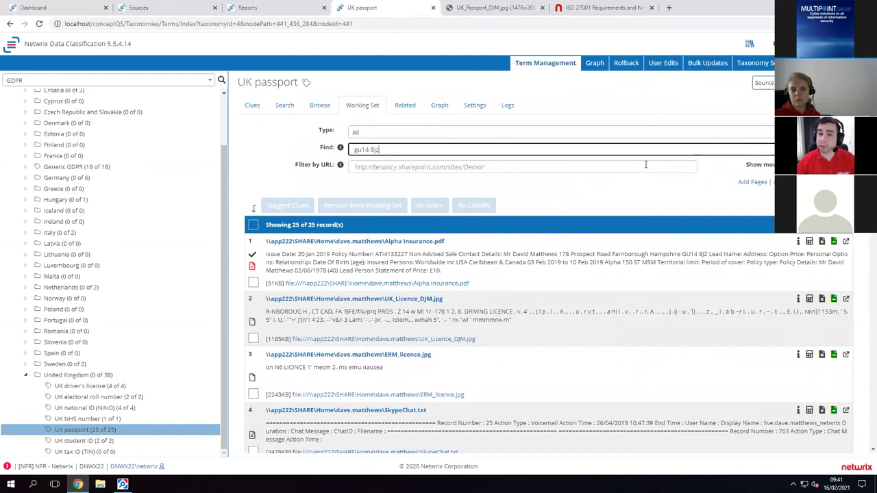
pyautogui.press('Return')
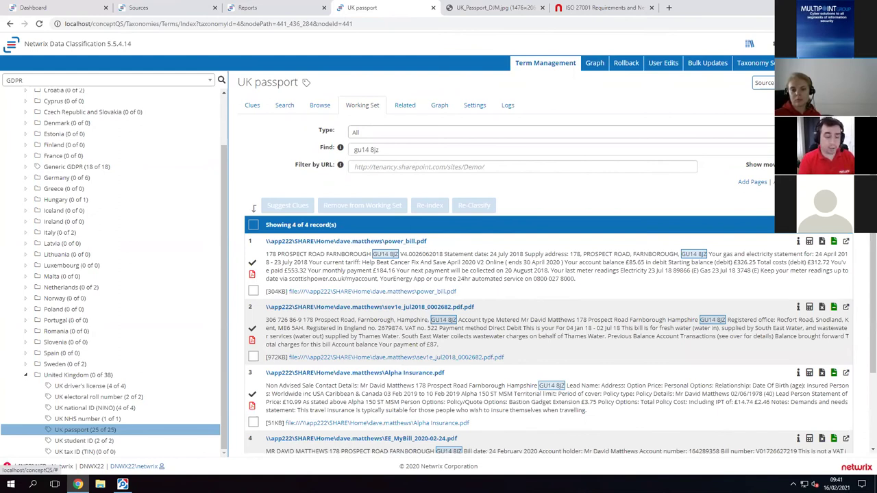
pyautogui.moveTo(385, 152); pyautogui.dragTo(339, 177)
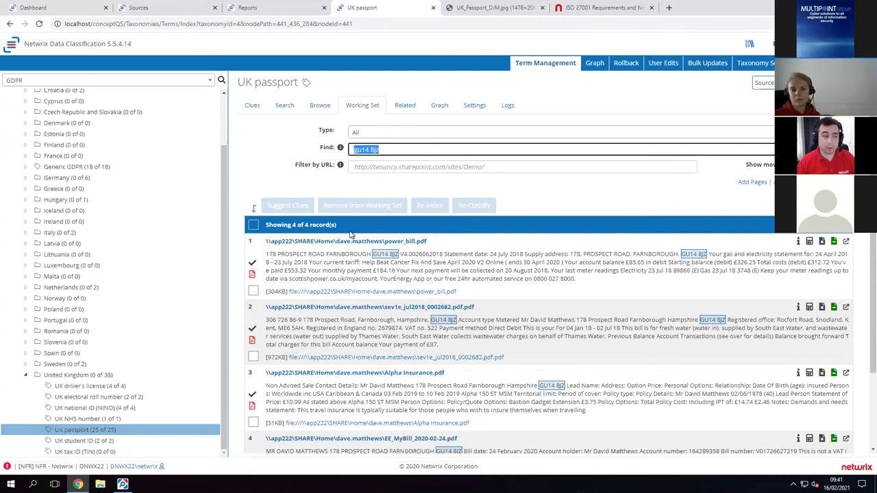
pyautogui.scroll(-1, 353, 236)
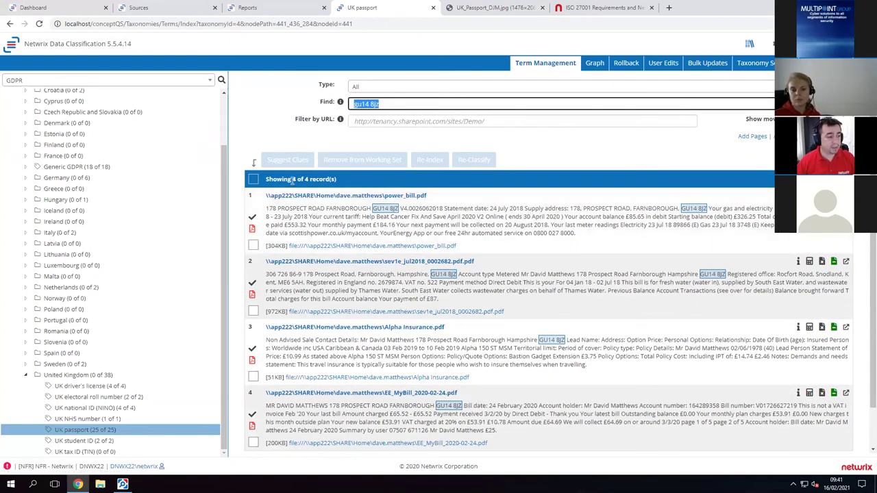
pyautogui.click(317, 180)
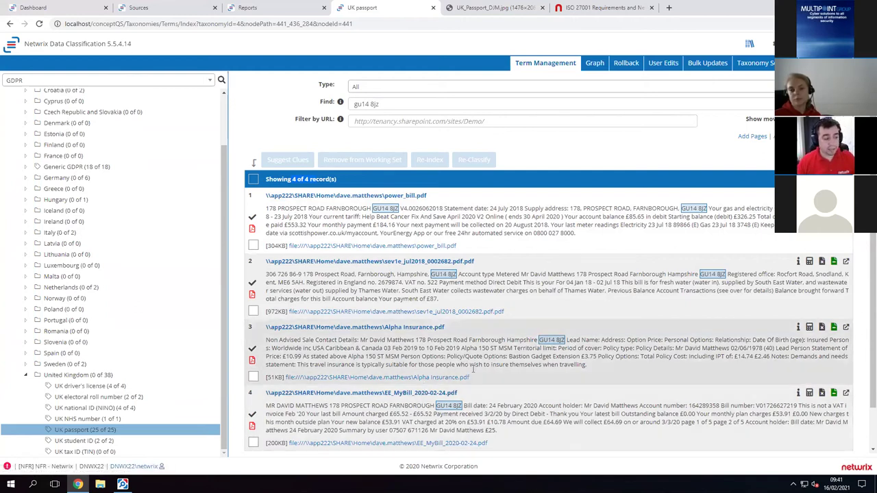
pyautogui.scroll(-1, 472, 369)
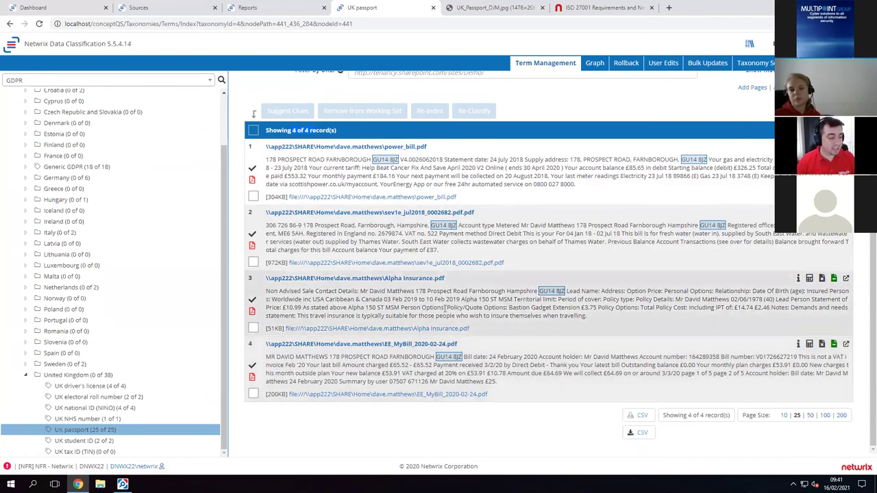
pyautogui.scroll(2, 393, 245)
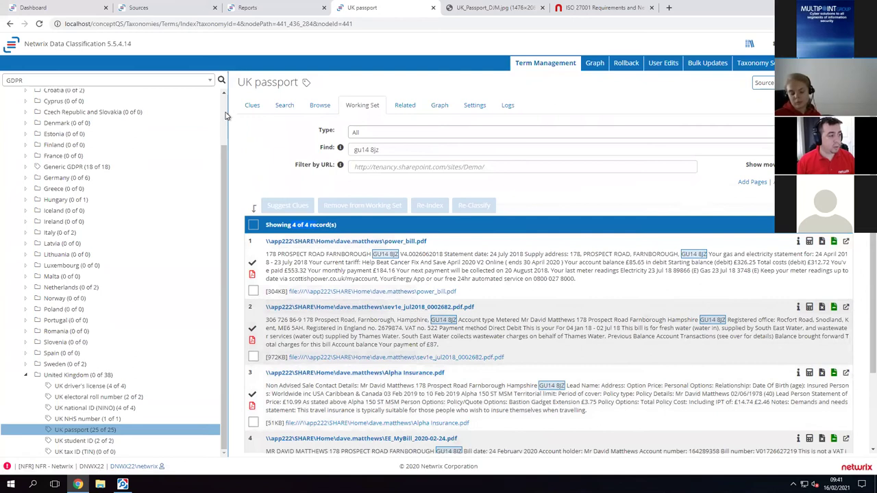
pyautogui.scroll(1, 226, 116)
# - Switch to the DSAR taxonomy and show the 8 clues of the data subject's term, including Term Boost
pyautogui.click(196, 81)
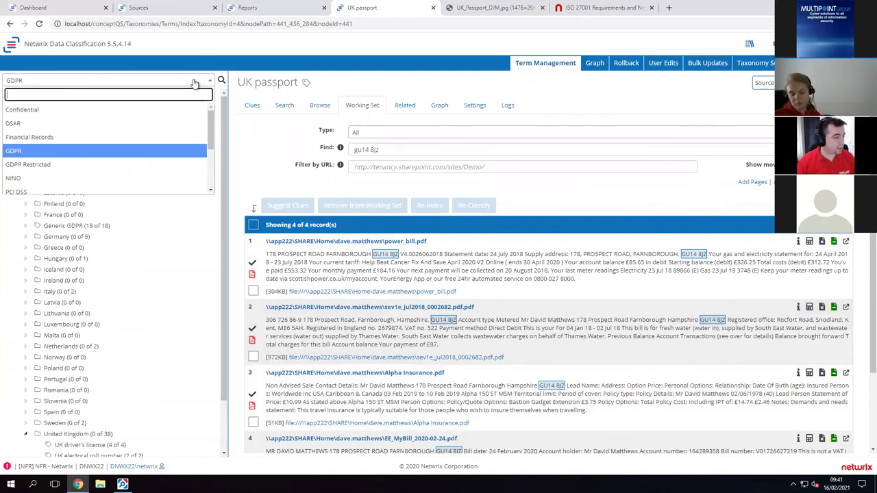
pyautogui.click(120, 137)
pyautogui.click(116, 80)
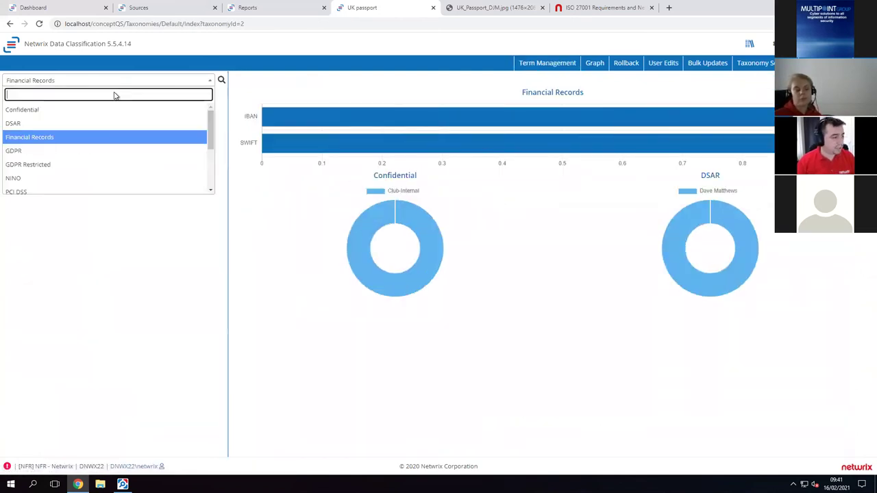
pyautogui.click(64, 125)
pyautogui.click(74, 107)
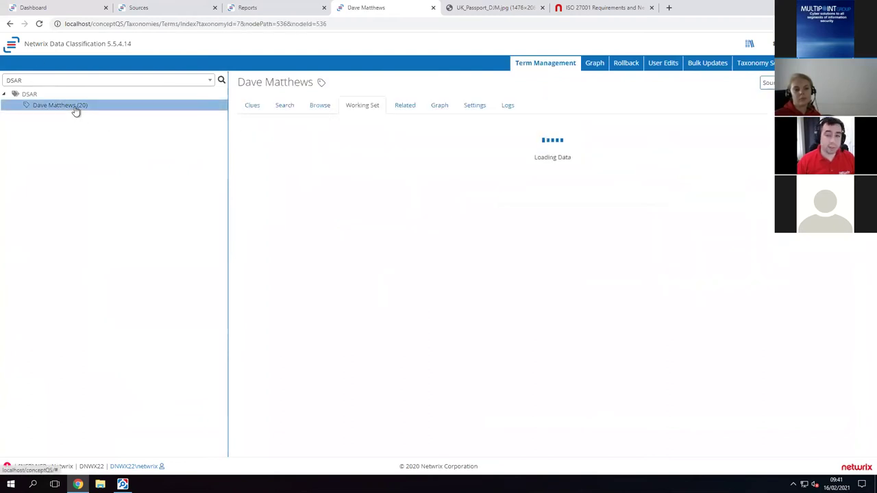
pyautogui.click(252, 106)
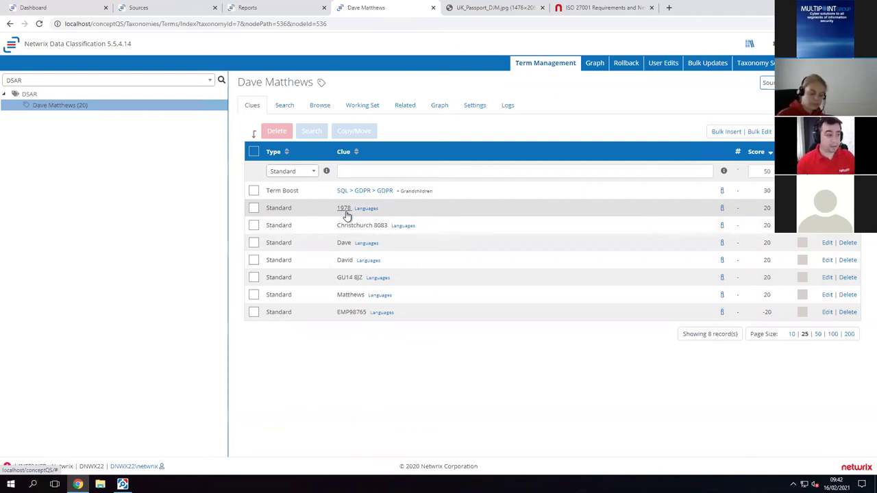
pyautogui.moveTo(306, 192); pyautogui.dragTo(269, 189)
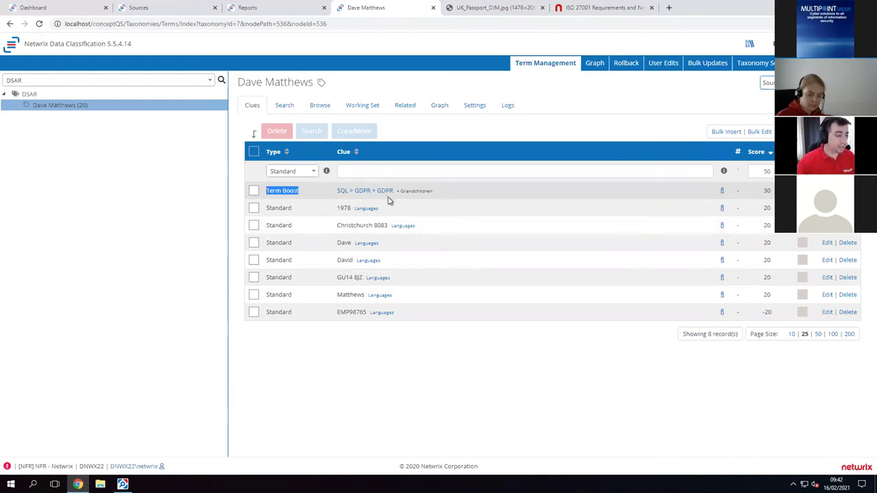
# - Browse the 20 documents classified under the data subject's term
pyautogui.click(319, 105)
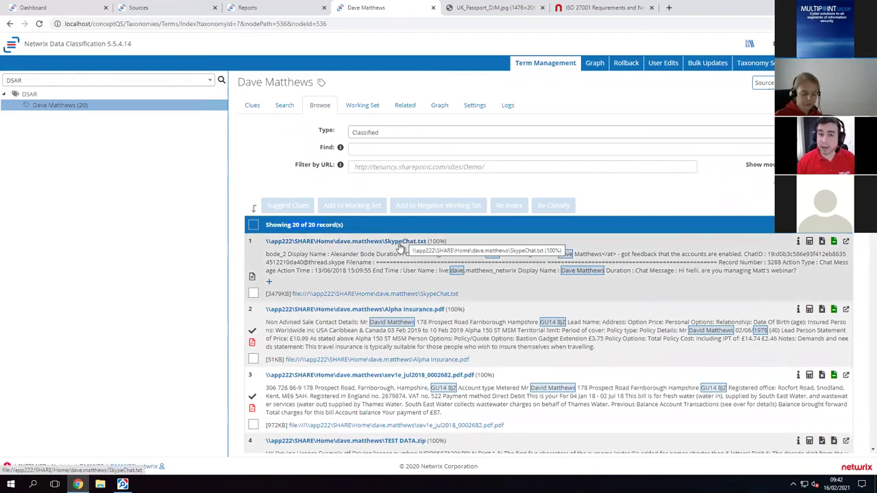
pyautogui.scroll(-2, 511, 247)
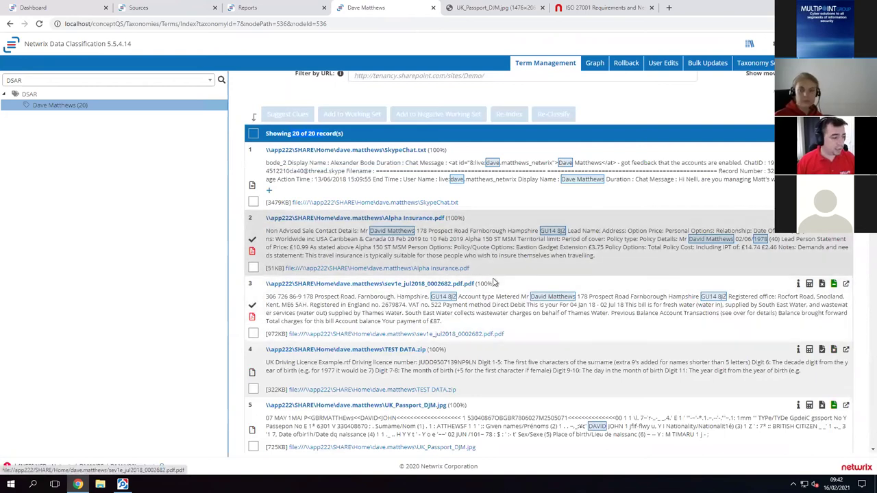
pyautogui.scroll(-2, 493, 278)
pyautogui.scroll(-1, 494, 278)
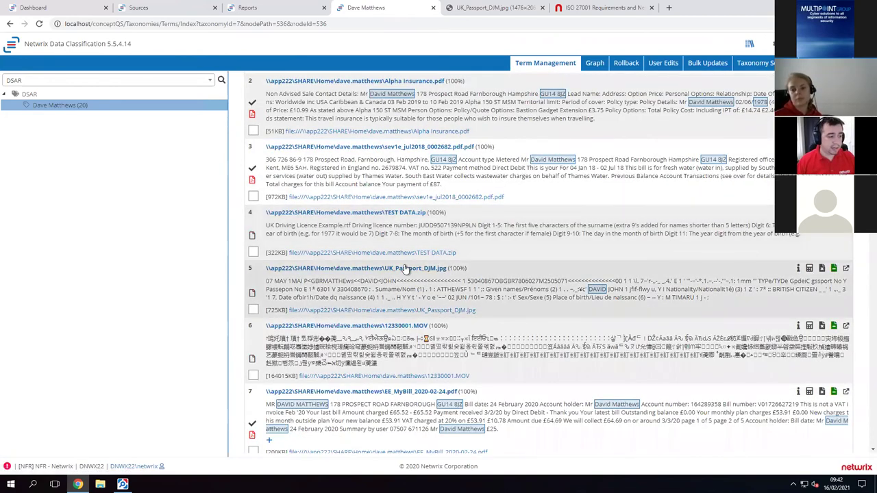
pyautogui.scroll(-5, 439, 293)
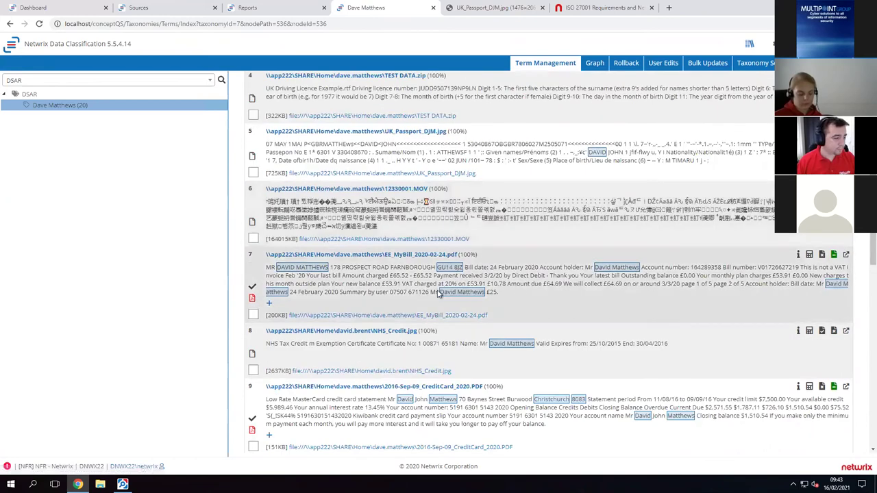
pyautogui.scroll(-5, 439, 293)
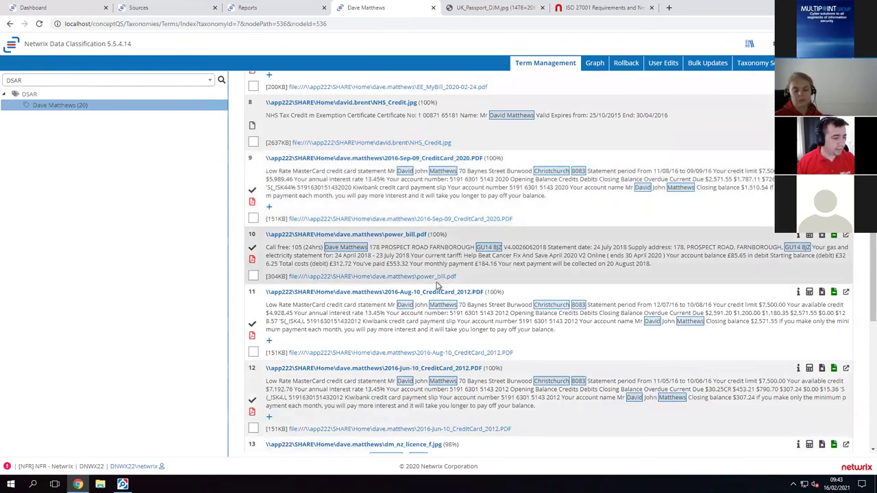
pyautogui.scroll(-3, 468, 266)
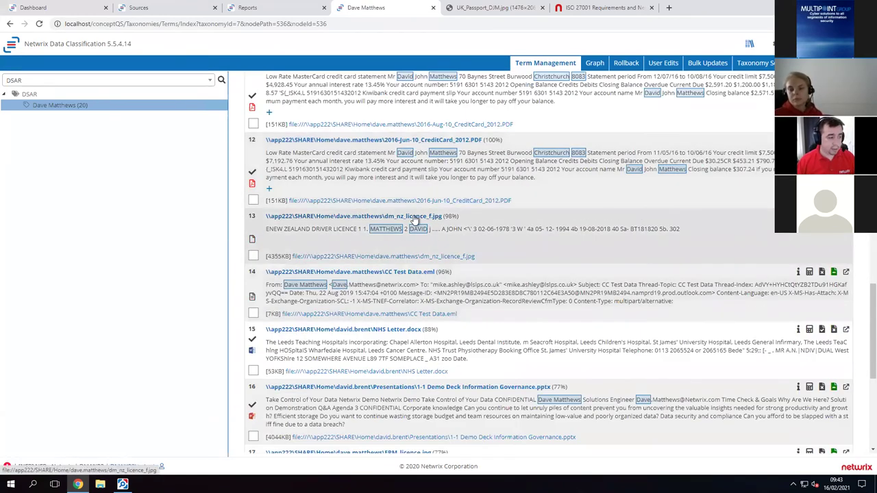
pyautogui.scroll(-4, 480, 274)
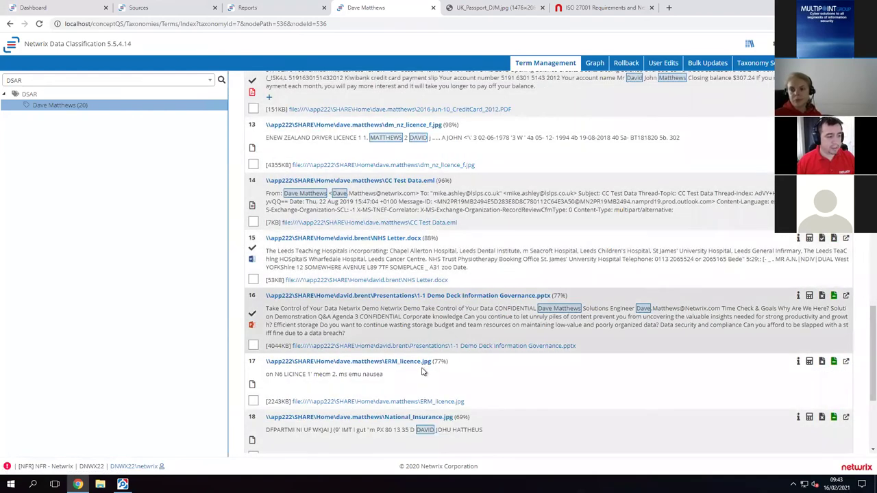
pyautogui.scroll(-2, 494, 343)
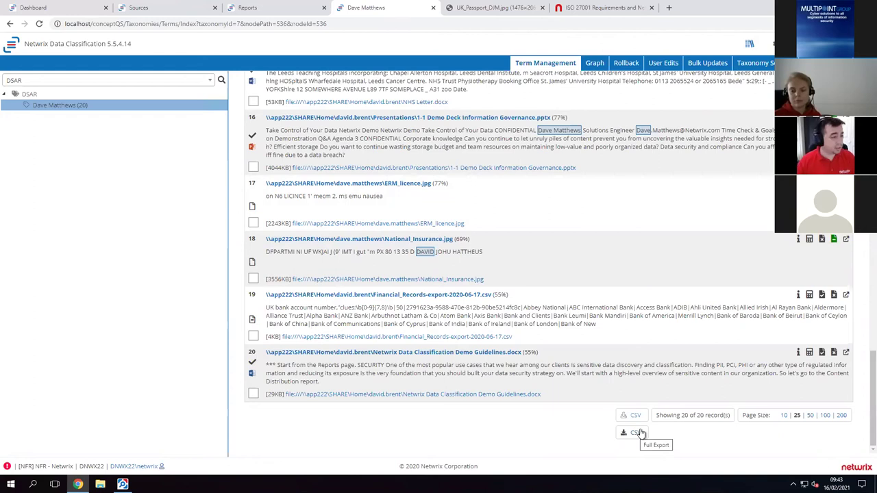
# - Export the full results list as CSV and return to the Taxonomies dashboard
pyautogui.click(754, 63)
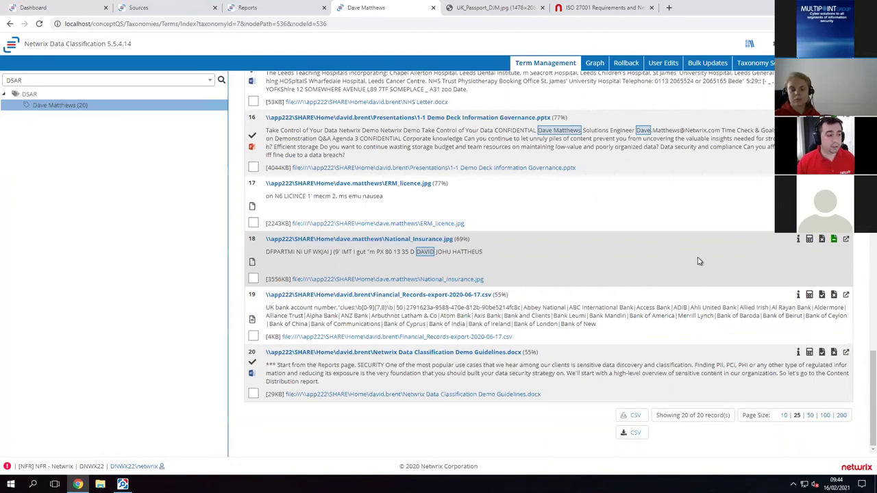
pyautogui.click(760, 62)
pyautogui.click(733, 102)
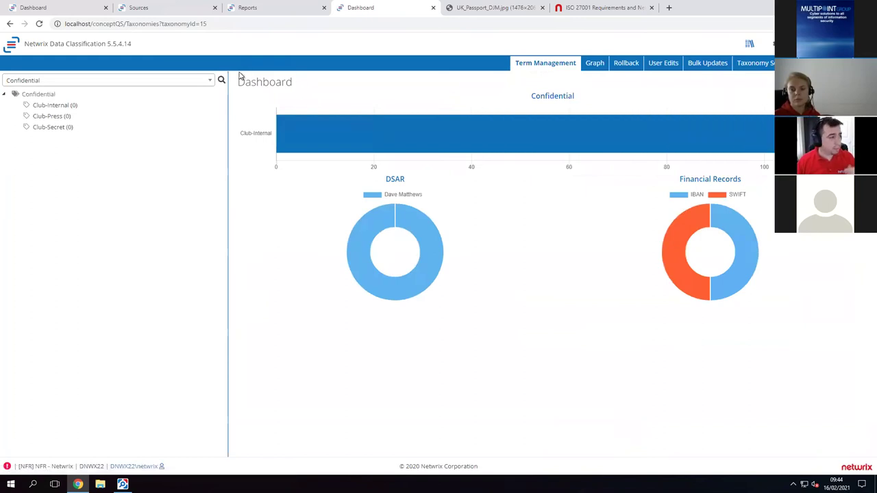
# - Switch to the Workflow taxonomy, expand FILE AGE and FILE TYPE, and open 5-10 YEARS (42)
pyautogui.click(208, 81)
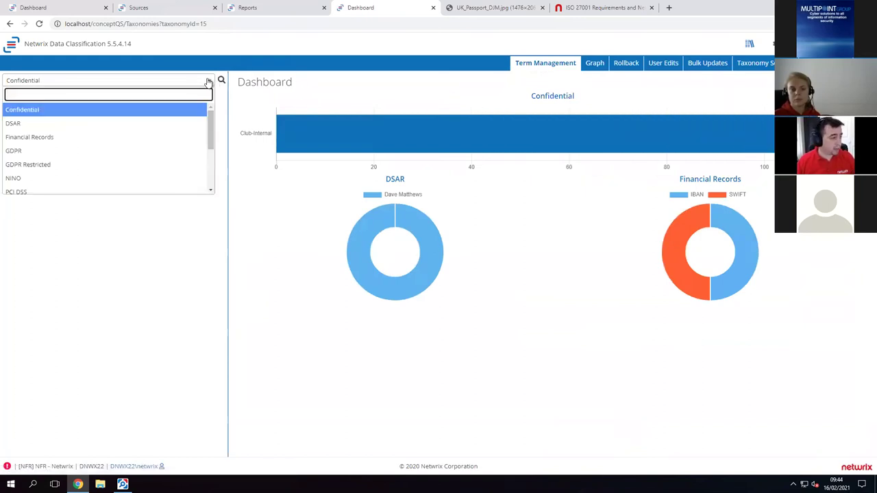
pyautogui.moveTo(211, 114); pyautogui.dragTo(218, 162)
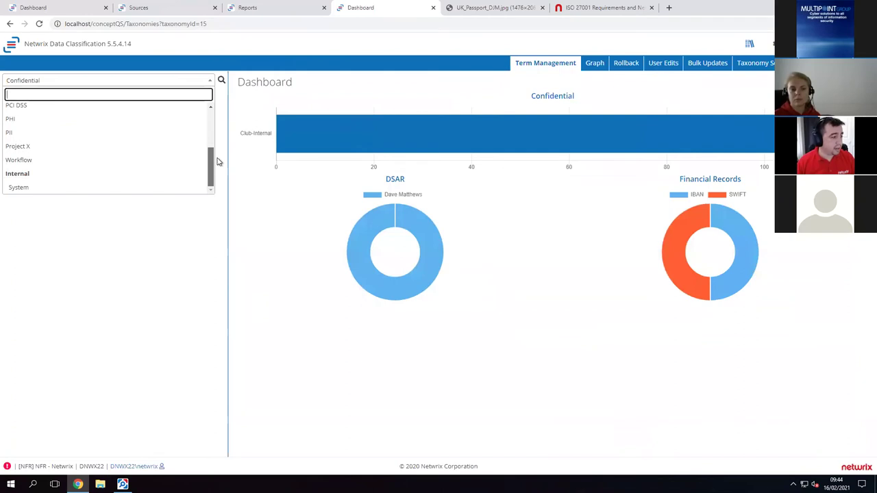
pyautogui.click(176, 162)
pyautogui.click(15, 138)
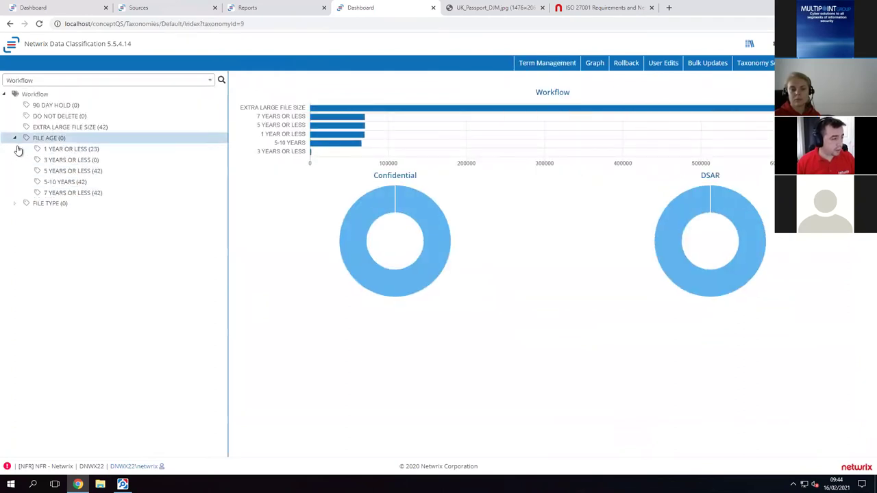
pyautogui.click(15, 203)
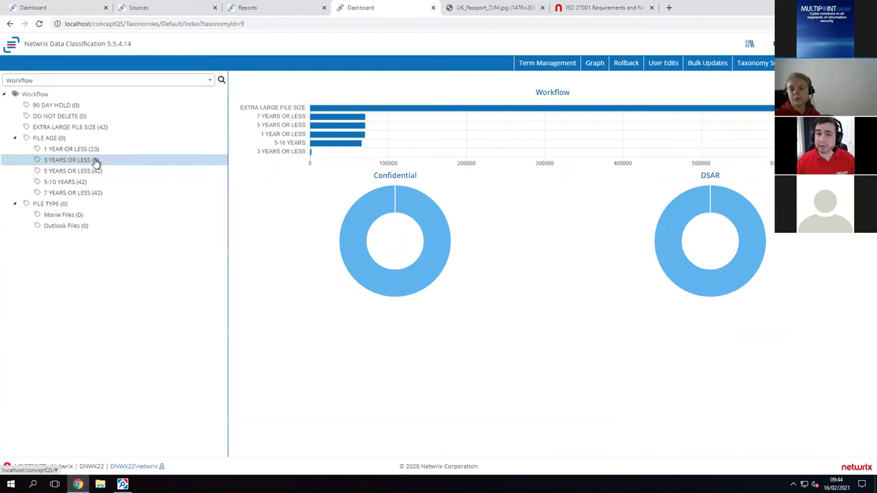
pyautogui.click(48, 186)
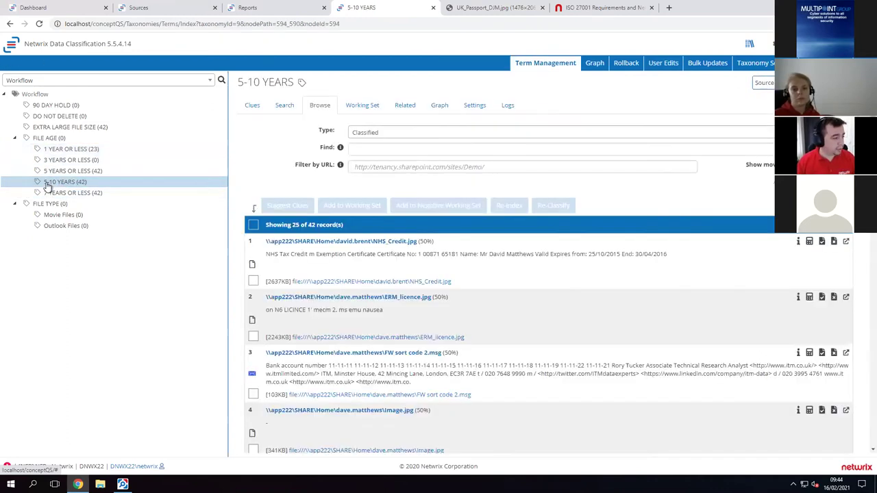
# - Review the clues for 5-10 YEARS, Outlook Files and Movie Files, then switch back to Netwrix Auditor
pyautogui.click(252, 106)
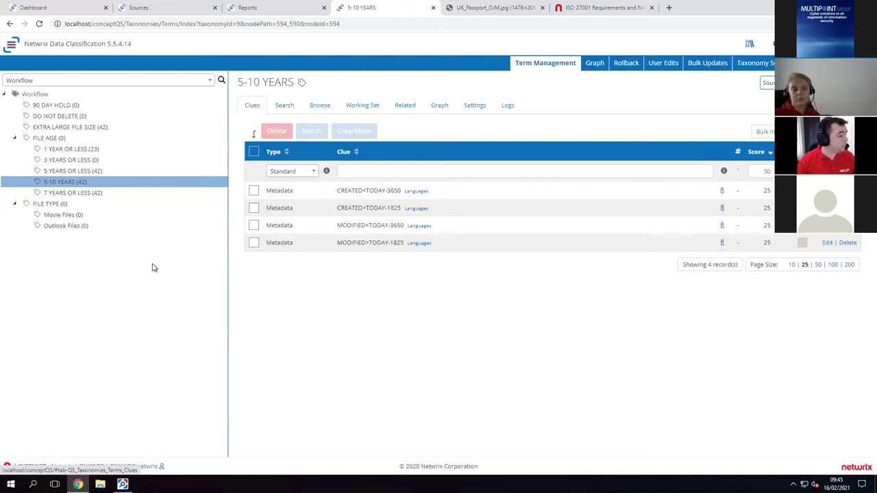
pyautogui.click(72, 230)
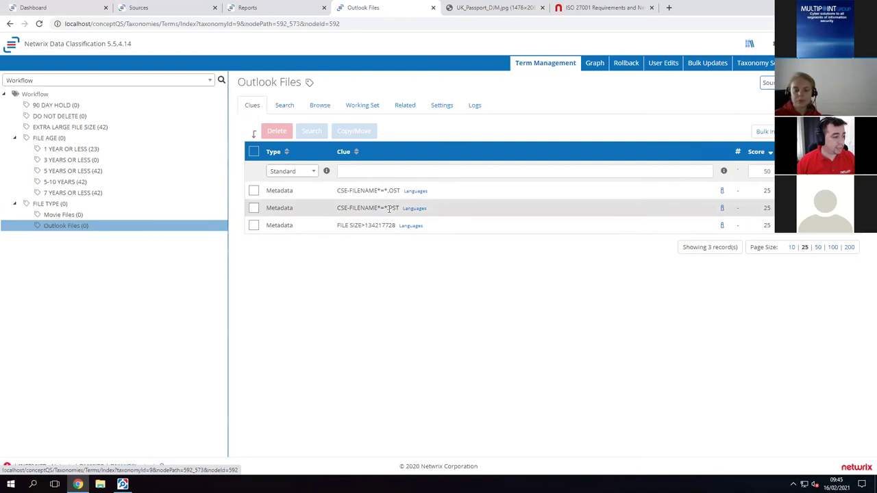
pyautogui.click(51, 215)
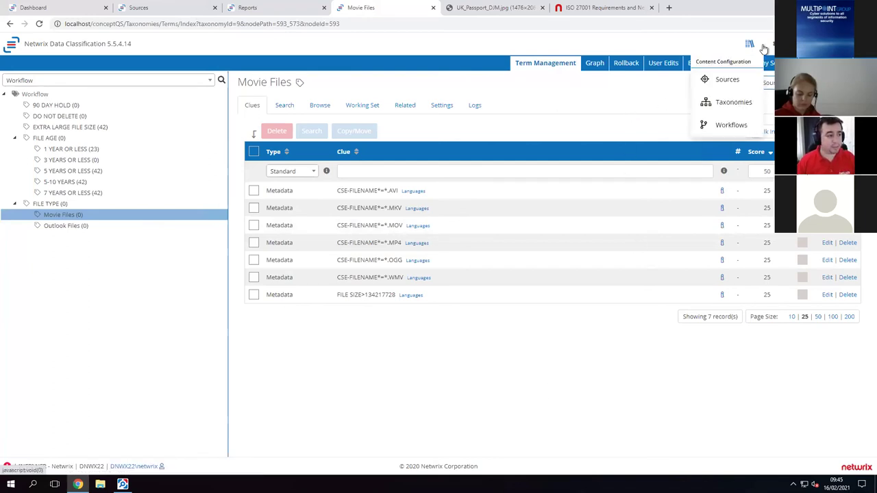
pyautogui.hotkey('alt', 'Tab')
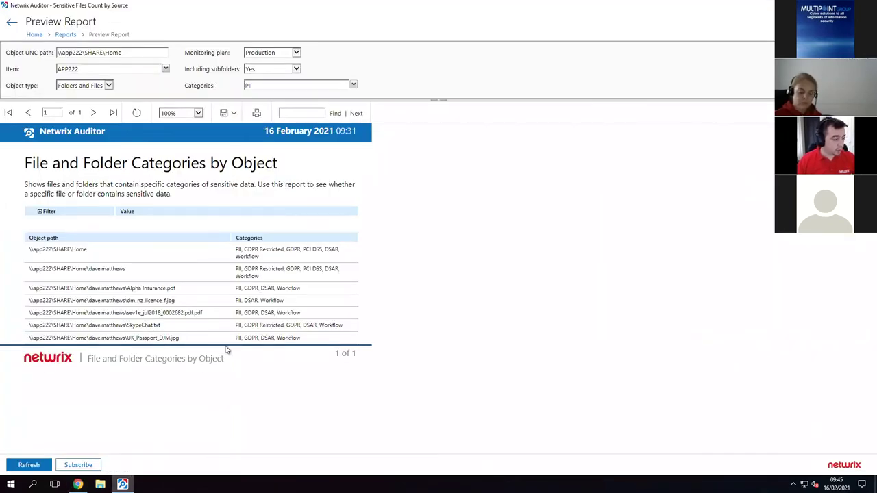
# - Select the UK passport image's object path, then go back to the Reports list
pyautogui.moveTo(176, 338); pyautogui.dragTo(33, 338)
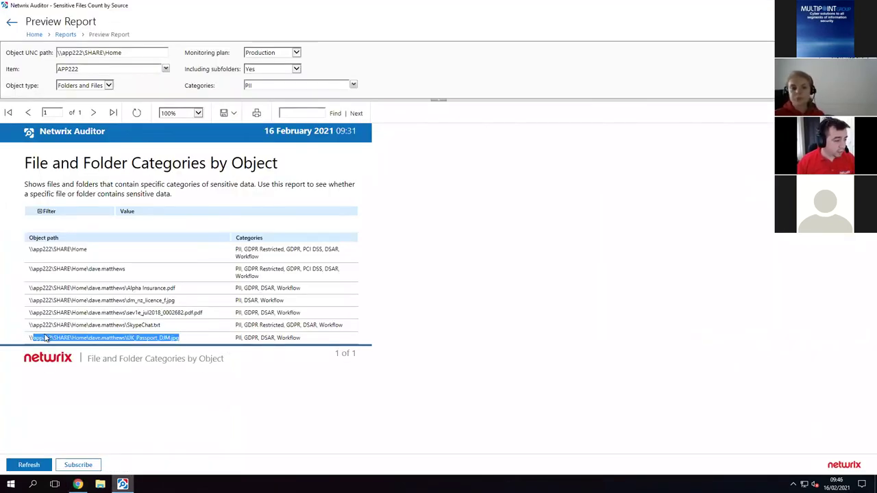
pyautogui.click(66, 35)
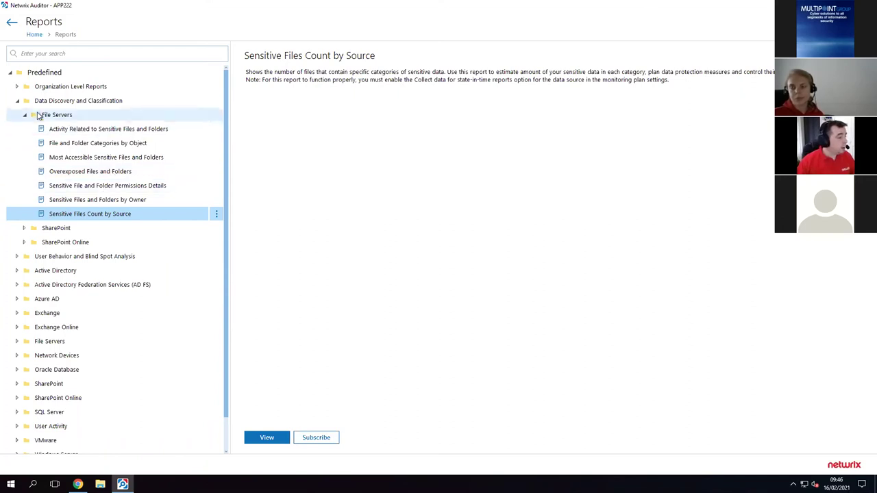
# - Collapse Data Discovery and Classification and expand Compliance > ISO/IEC 27001 Compliance reports
pyautogui.click(18, 101)
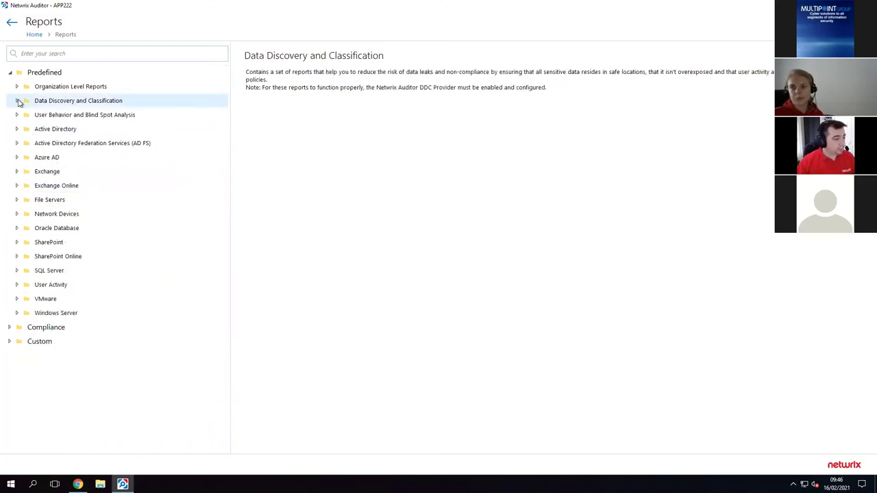
pyautogui.click(10, 329)
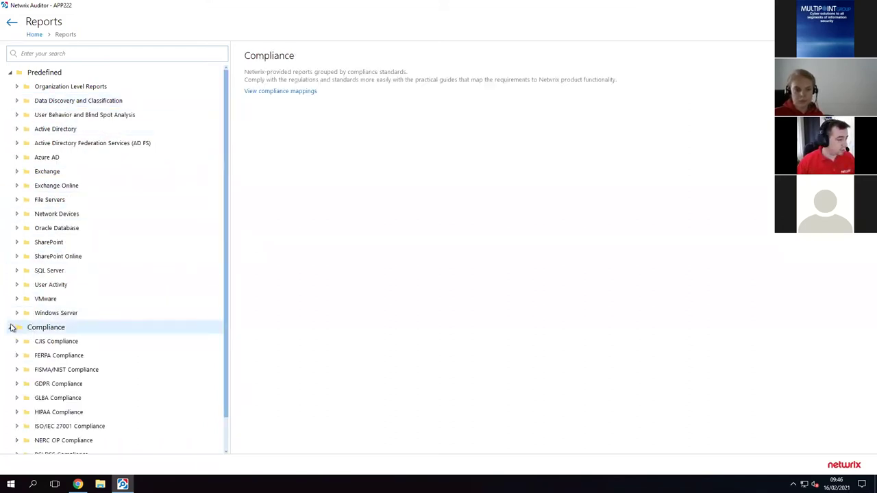
pyautogui.scroll(-1, 170, 296)
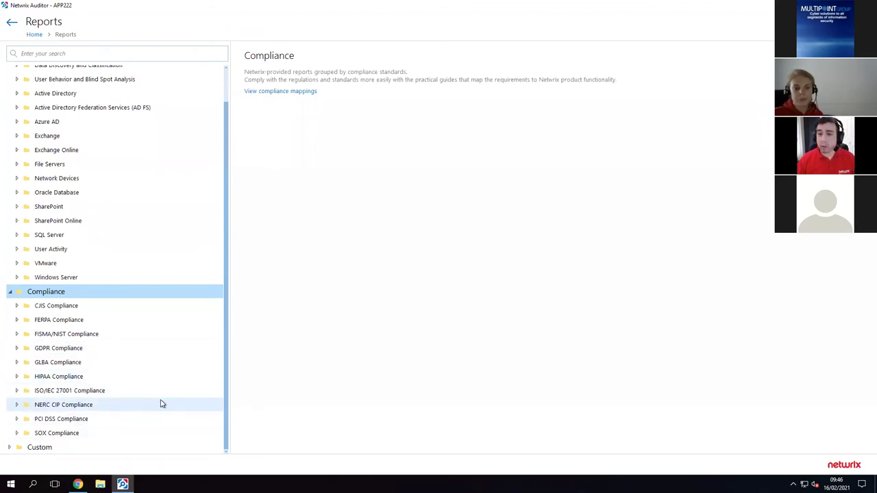
pyautogui.click(13, 295)
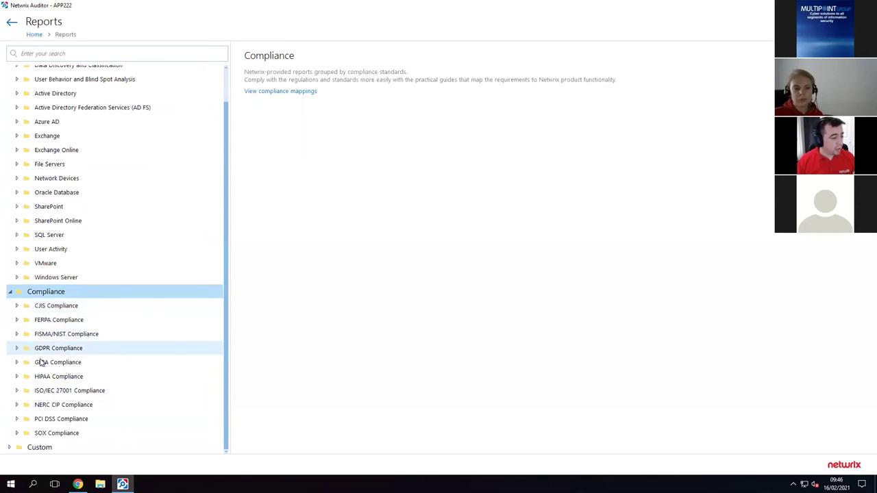
pyautogui.click(18, 391)
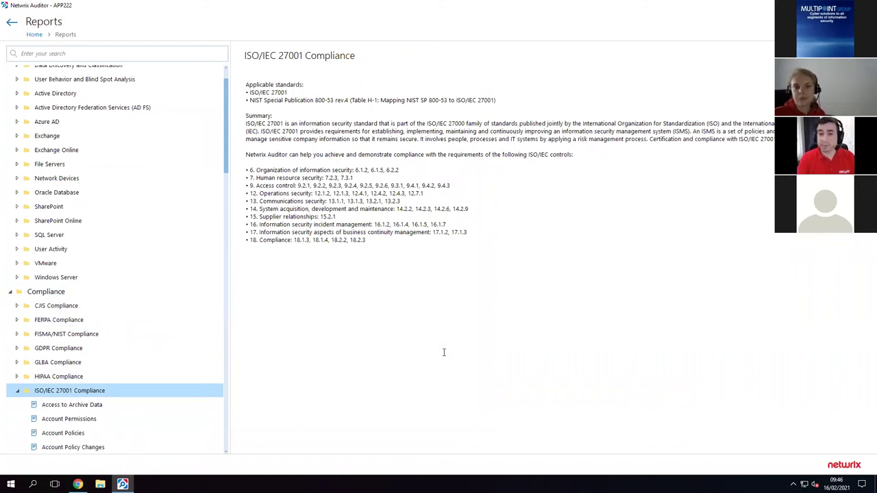
pyautogui.scroll(-5, 170, 353)
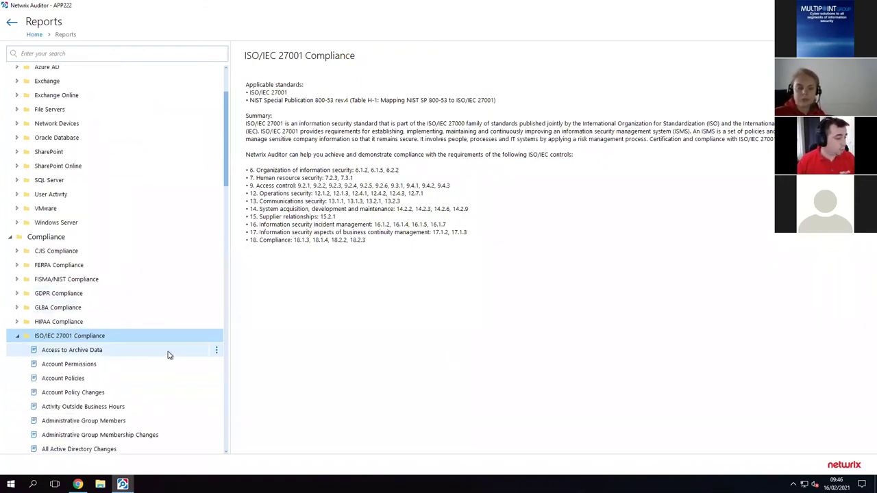
pyautogui.scroll(-5, 171, 354)
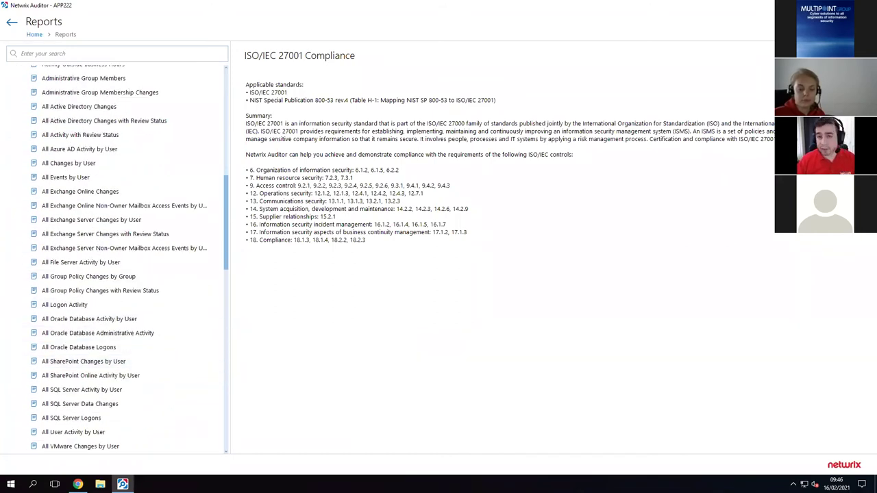
# - Open the ISO 27001 Requirements and Netwrix Functionality Mapping PDF in Chrome
pyautogui.hotkey('alt', 'Tab')
pyautogui.click(712, 8)
pyautogui.scroll(-2, 582, 186)
pyautogui.scroll(2, 579, 186)
pyautogui.scroll(-7, 579, 181)
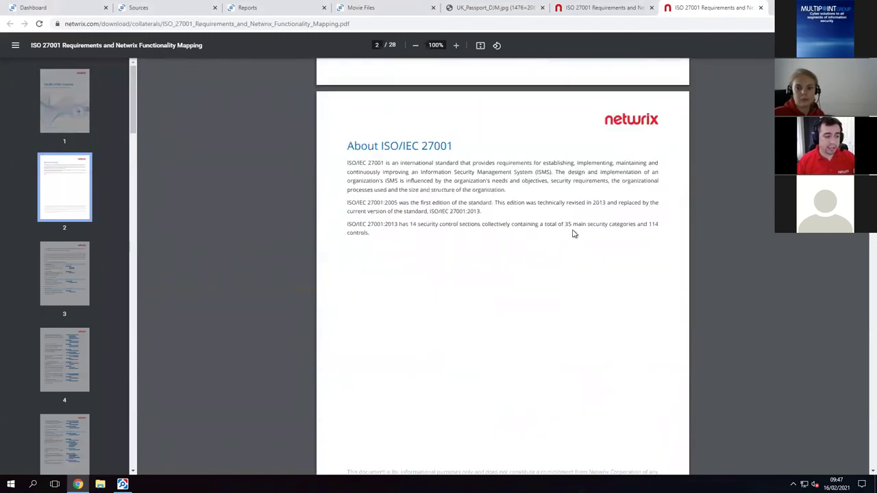
# - Follow the A.6.2.2 link to the Access Control mapping on page 11
pyautogui.scroll(-8, 573, 234)
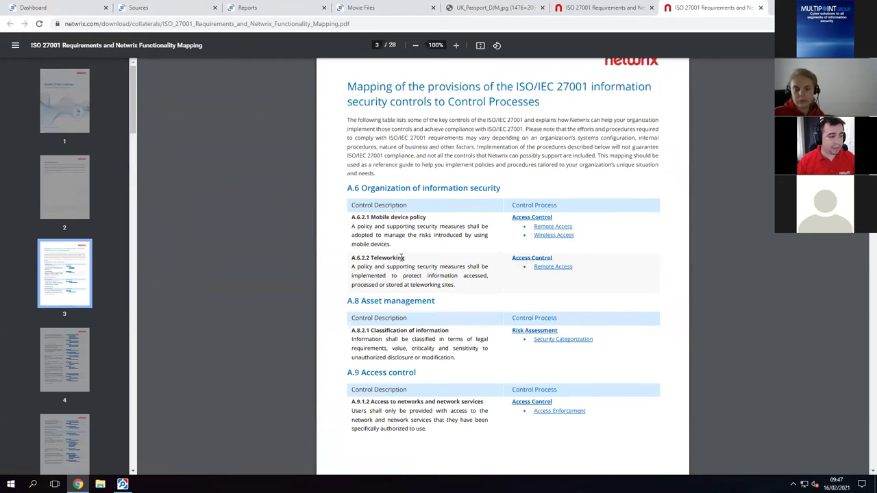
pyautogui.click(513, 261)
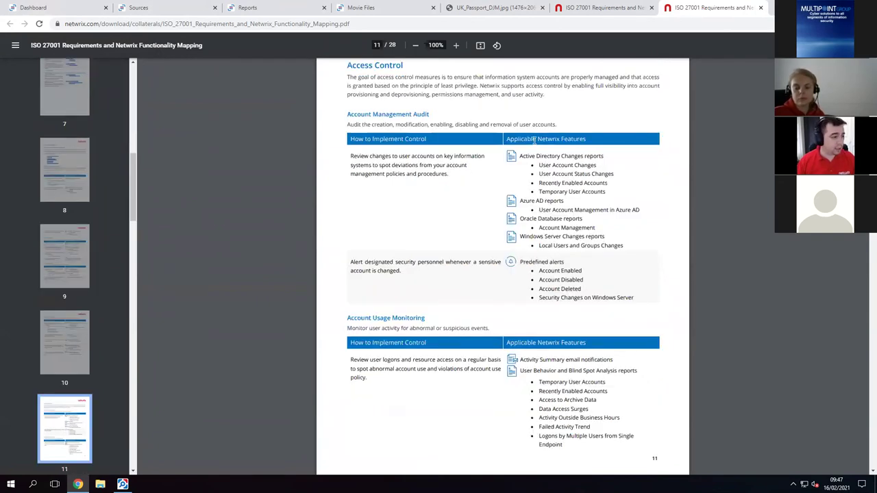
pyautogui.moveTo(528, 156); pyautogui.dragTo(557, 184)
pyautogui.click(557, 183)
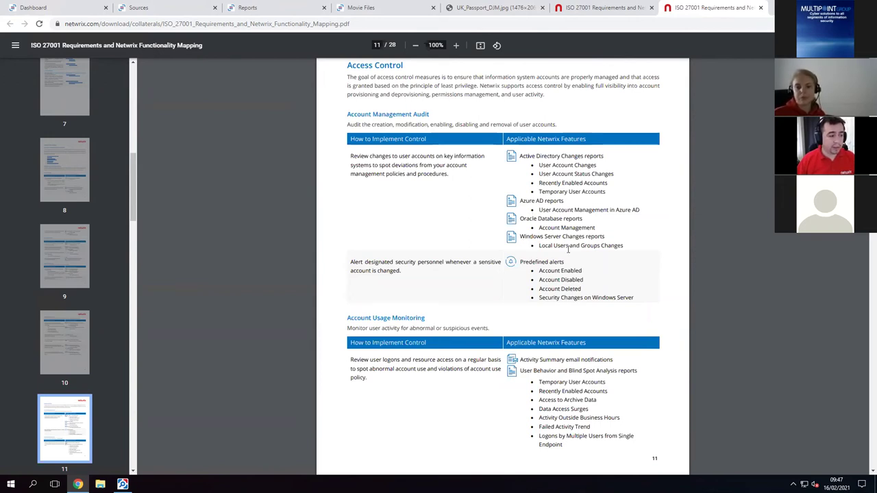
# - Copy the 'Temporary User Accounts' report name from the PDF
pyautogui.moveTo(539, 191); pyautogui.dragTo(605, 194)
pyautogui.rightClick(606, 194)
pyautogui.click(617, 202)
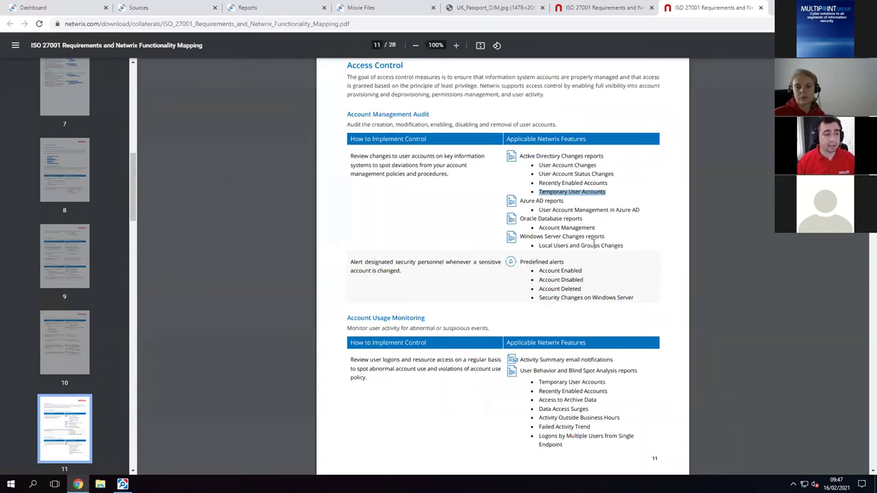
pyautogui.click(557, 190)
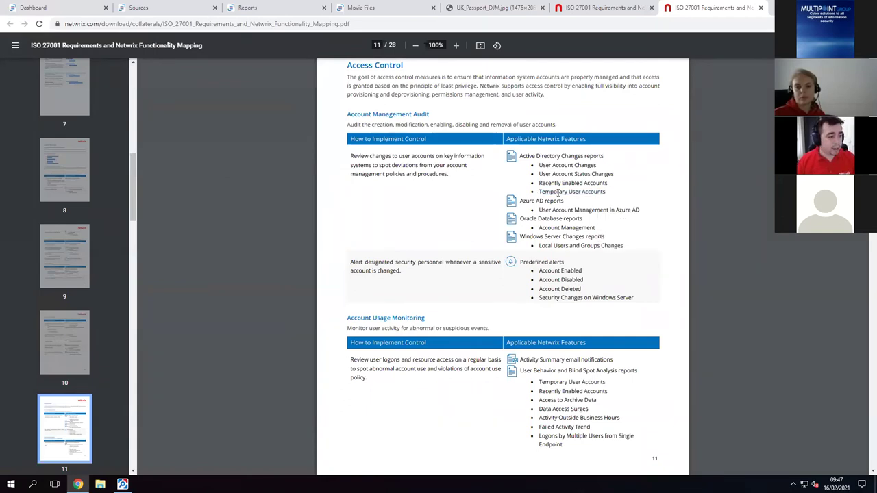
# - Find the Temporary User Accounts report by pasting its name into the Reports search and open it
pyautogui.click(123, 485)
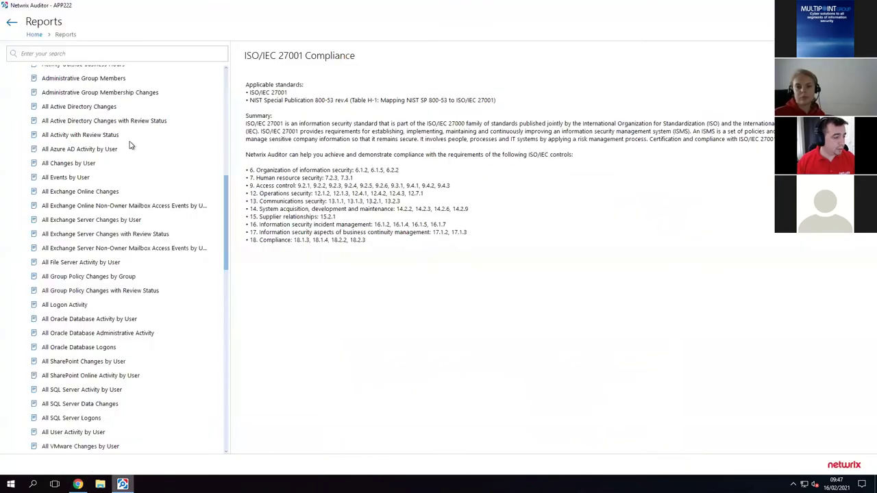
pyautogui.click(85, 54)
pyautogui.hotkey('ctrl', 'v')
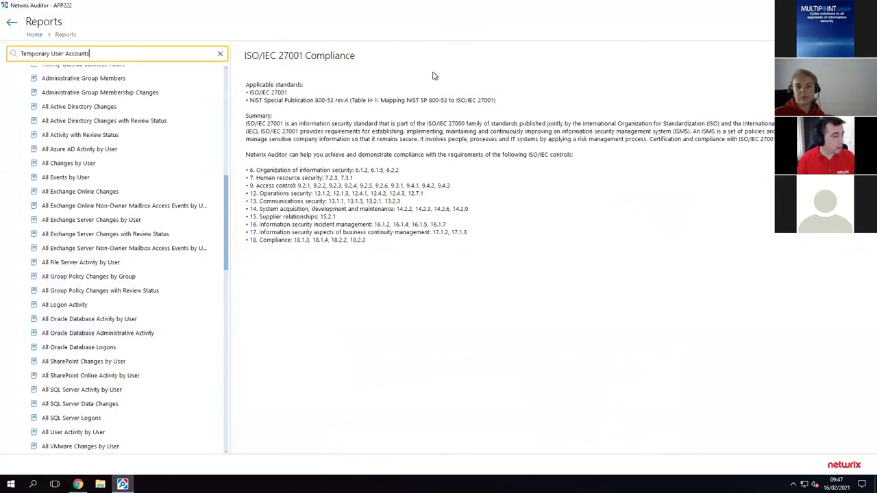
pyautogui.doubleClick(81, 115)
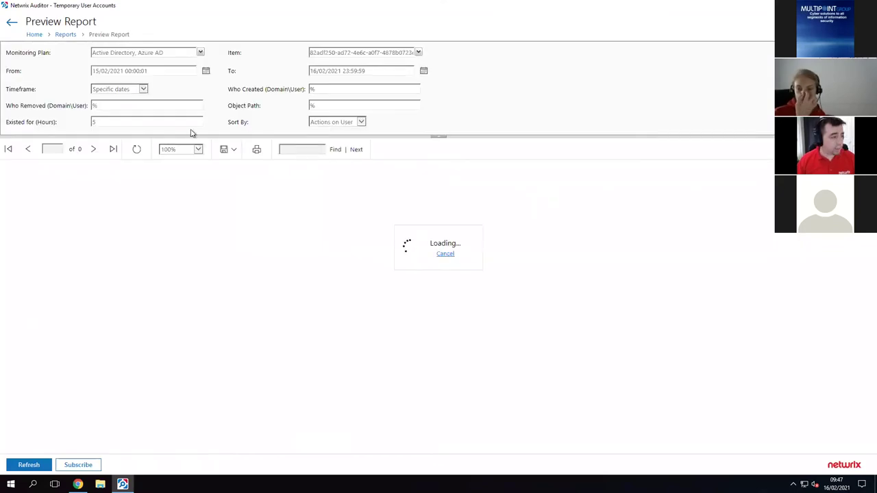
# - Run the report with Timeframe Previous year and Existed for (Hours) set to 24
pyautogui.click(131, 91)
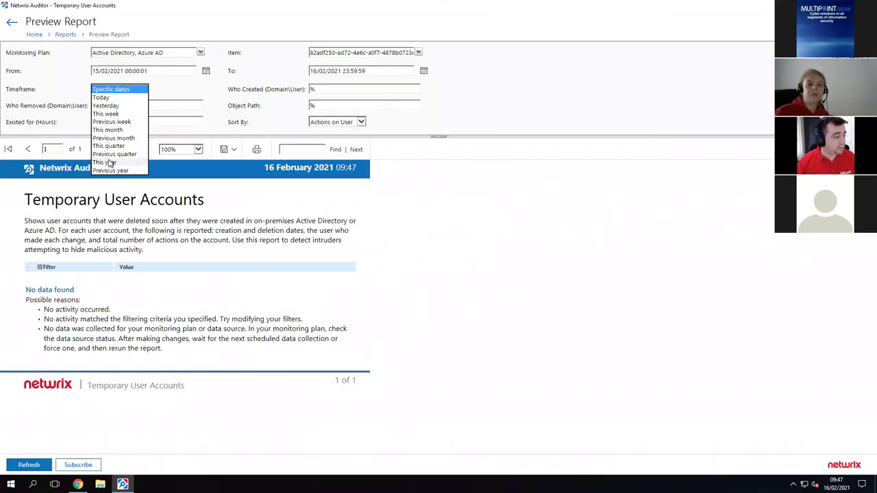
pyautogui.click(110, 169)
pyautogui.click(124, 122)
pyautogui.press('BackSpace')
pyautogui.write('24')
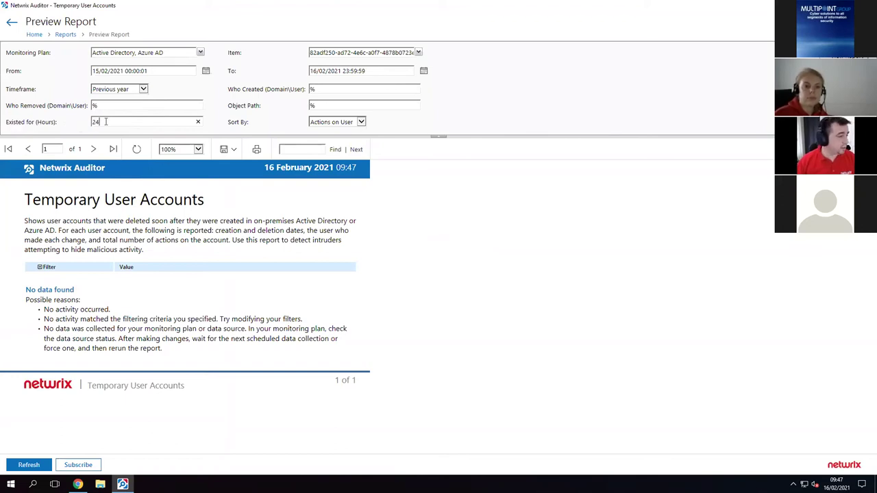
pyautogui.click(701, 172)
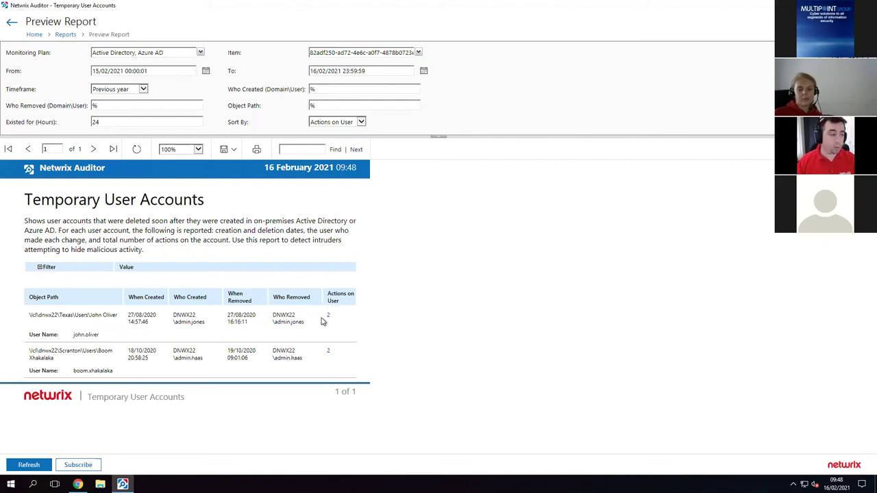
# - Copy the first listed account's user name
pyautogui.moveTo(73, 335); pyautogui.dragTo(100, 335)
pyautogui.rightClick(89, 337)
pyautogui.click(103, 352)
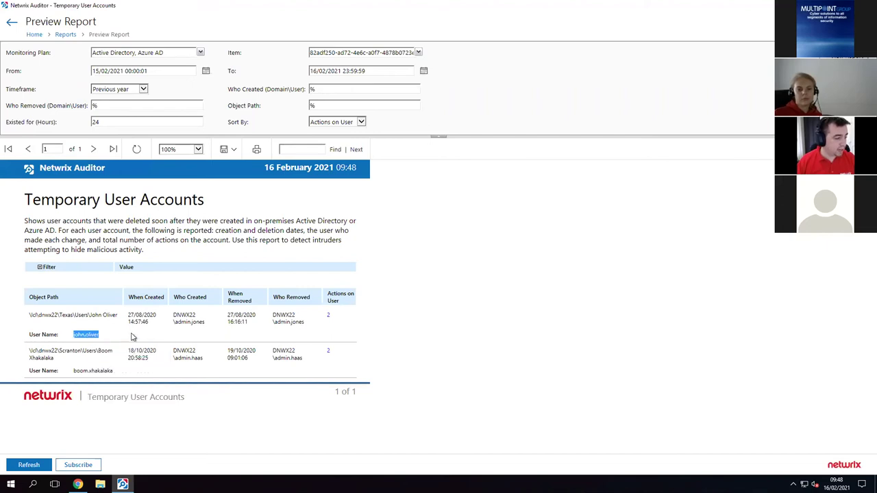
# - Search the audit data for the copied user account's activity using a Who filter
pyautogui.click(35, 35)
pyautogui.click(229, 108)
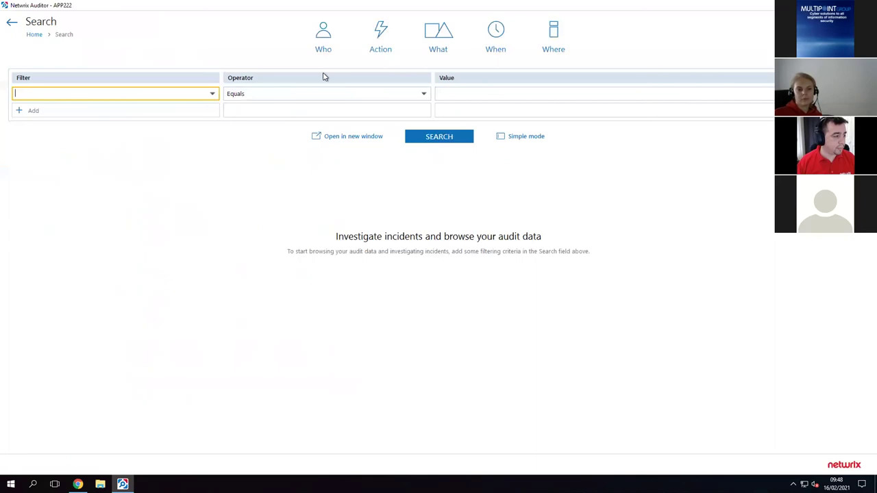
pyautogui.click(325, 34)
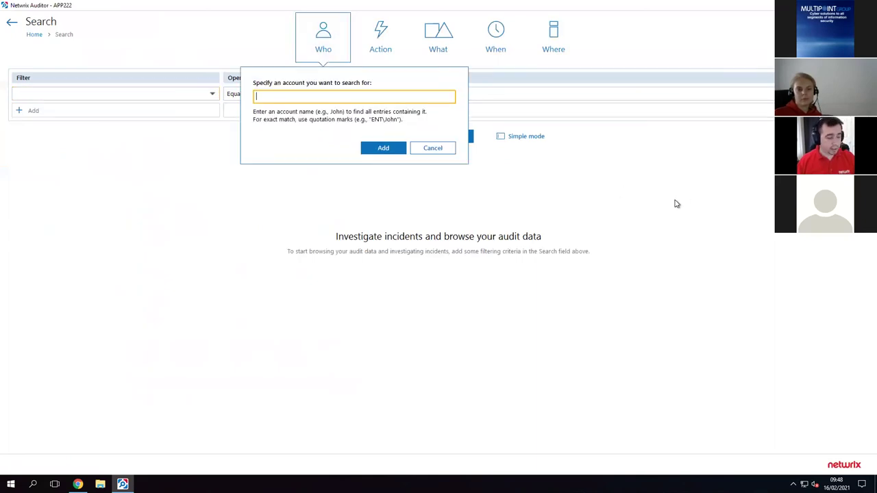
pyautogui.hotkey('ctrl', 'v')
pyautogui.click(399, 151)
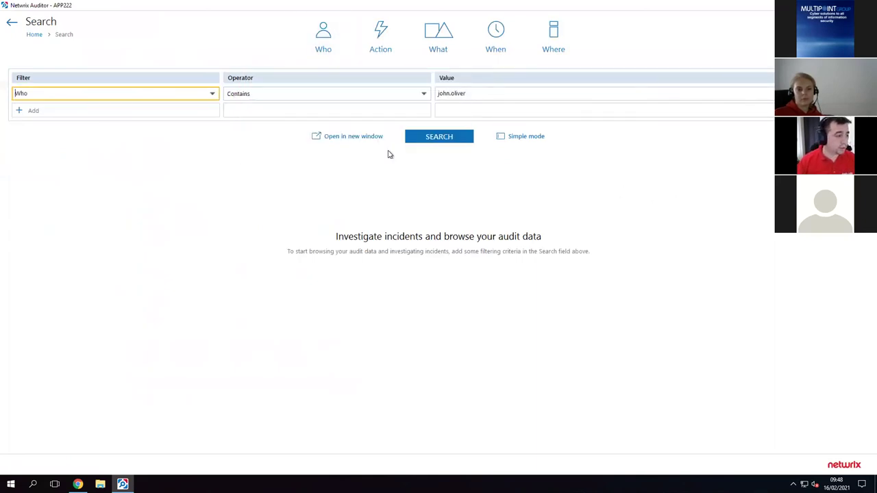
pyautogui.click(458, 137)
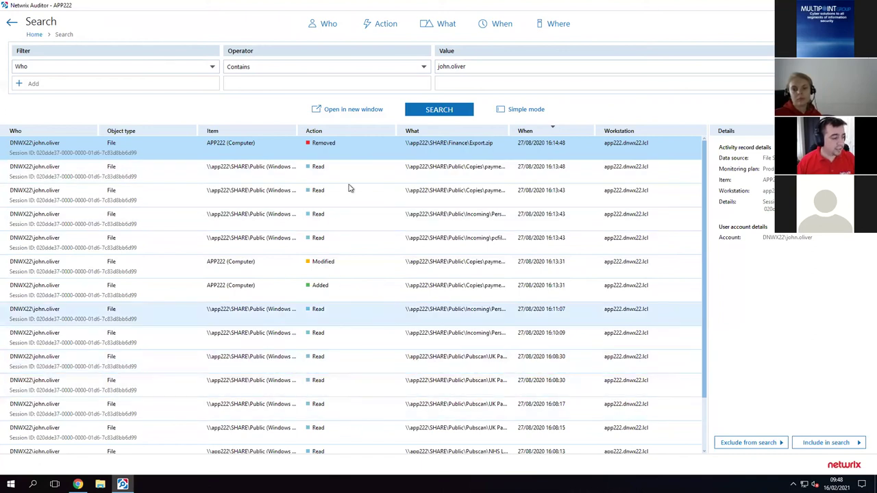
# - Inspect a Read event and exclude Read actions from the search
pyautogui.click(400, 179)
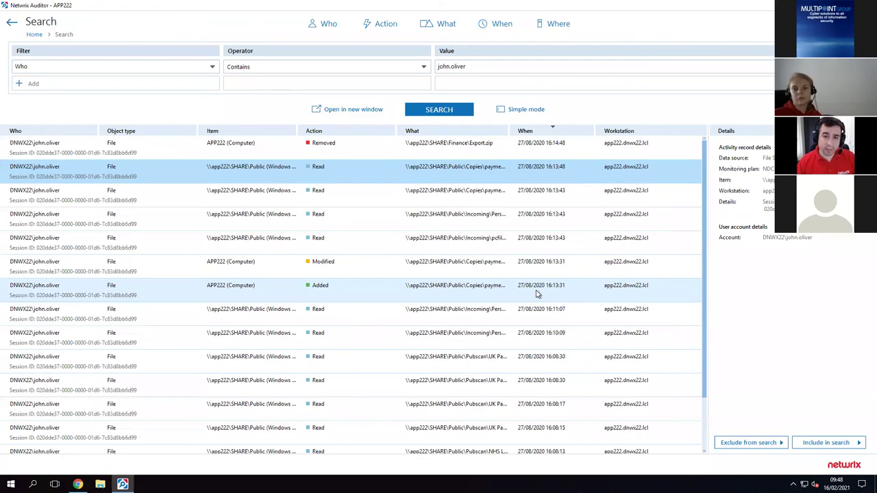
pyautogui.click(778, 442)
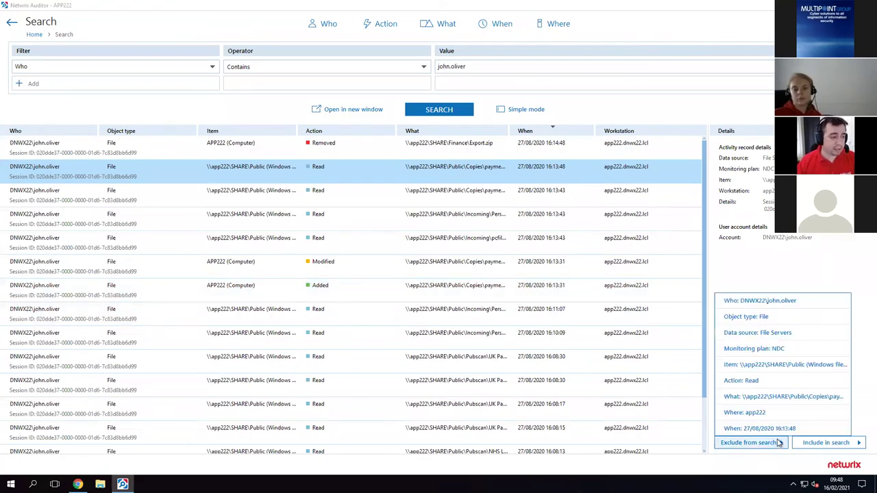
pyautogui.click(763, 379)
# - Rerun the search without Read events and inspect the Modified, Added and Removed Export.zip events
pyautogui.click(439, 126)
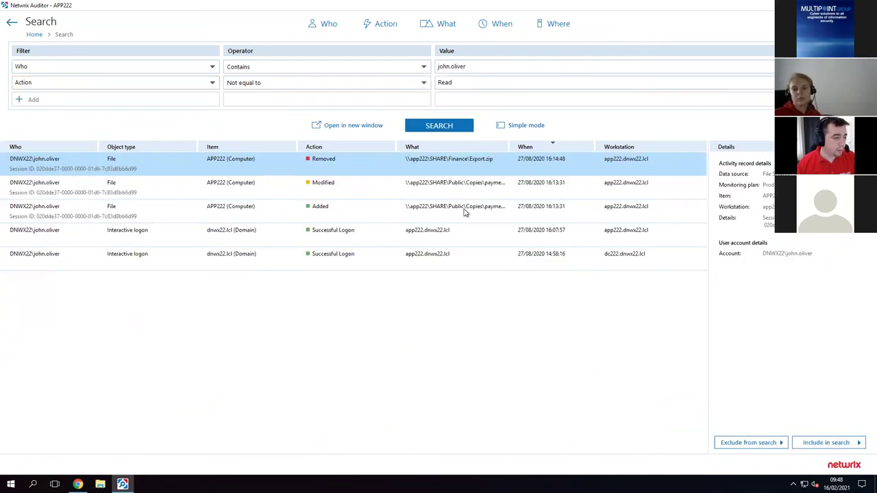
pyautogui.click(339, 181)
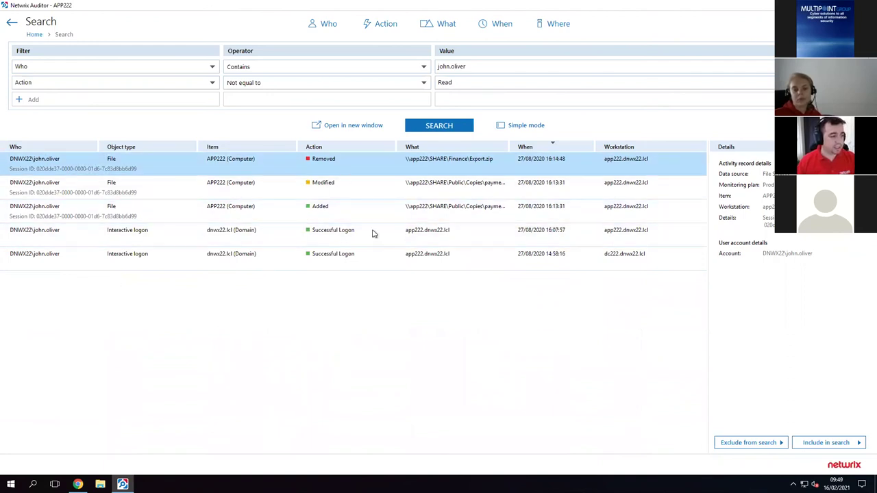
pyautogui.click(329, 219)
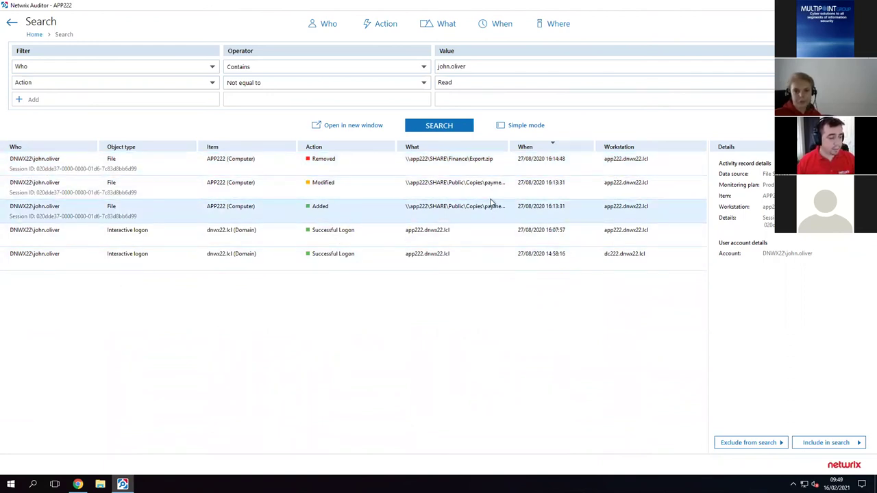
pyautogui.click(493, 190)
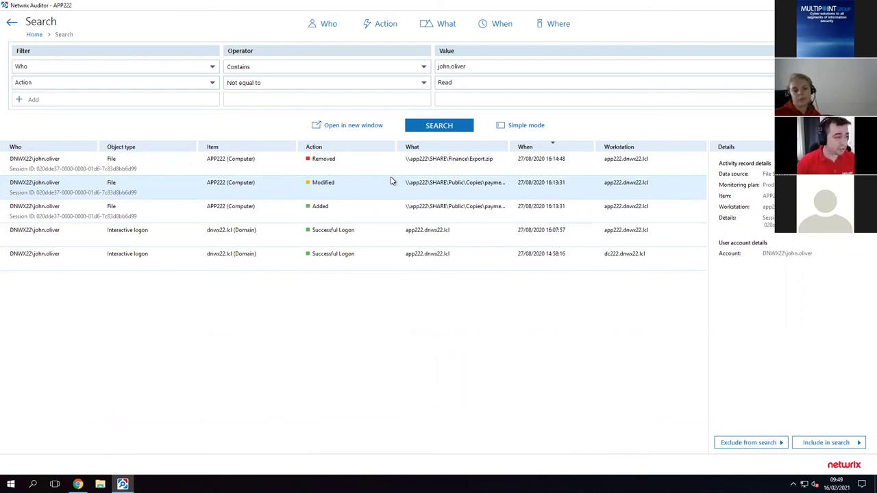
pyautogui.click(405, 159)
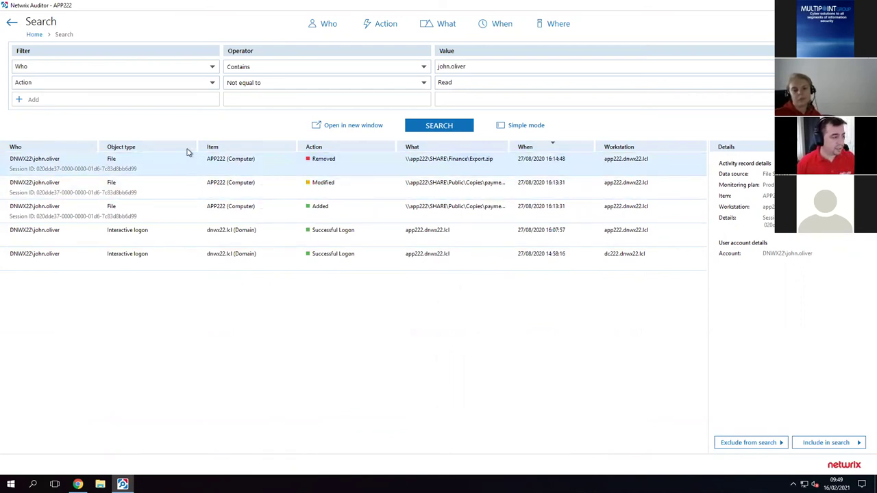
# - Close the empty row's filter field list without adding a condition
pyautogui.click(211, 66)
pyautogui.moveTo(219, 107); pyautogui.dragTo(222, 68)
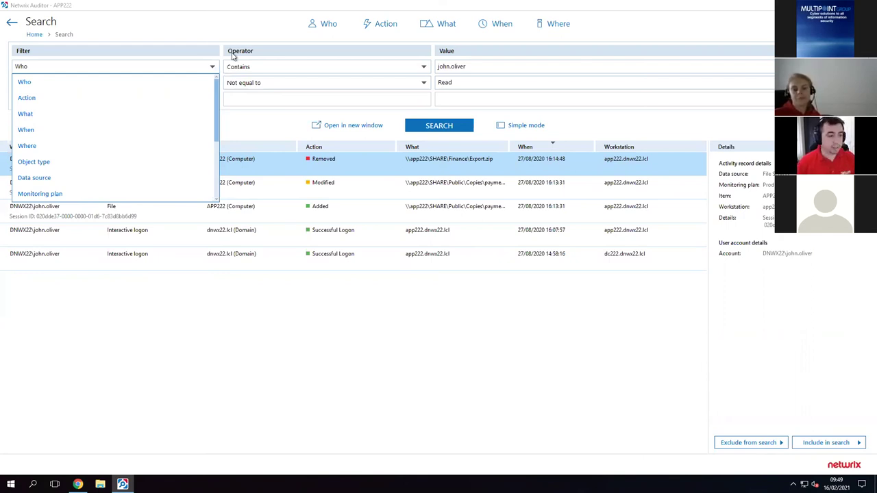
pyautogui.click(678, 35)
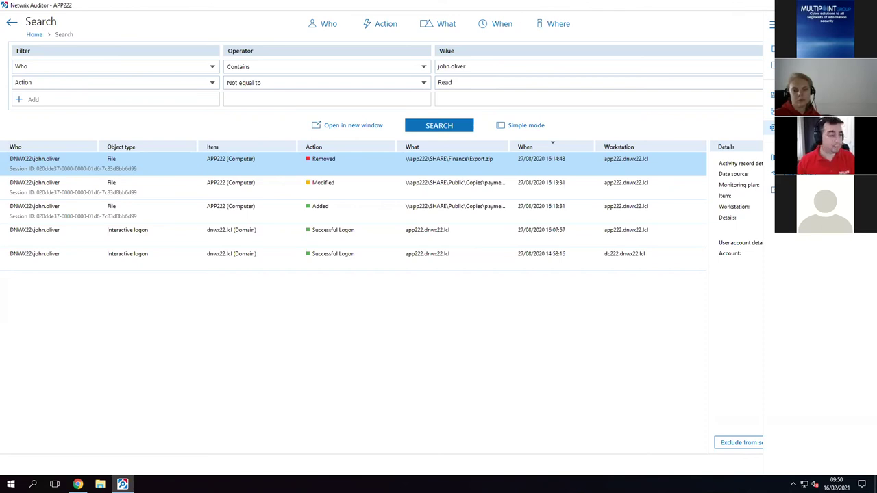
# - Show all alerts filtered to the File Server tag
pyautogui.click(34, 35)
pyautogui.click(405, 163)
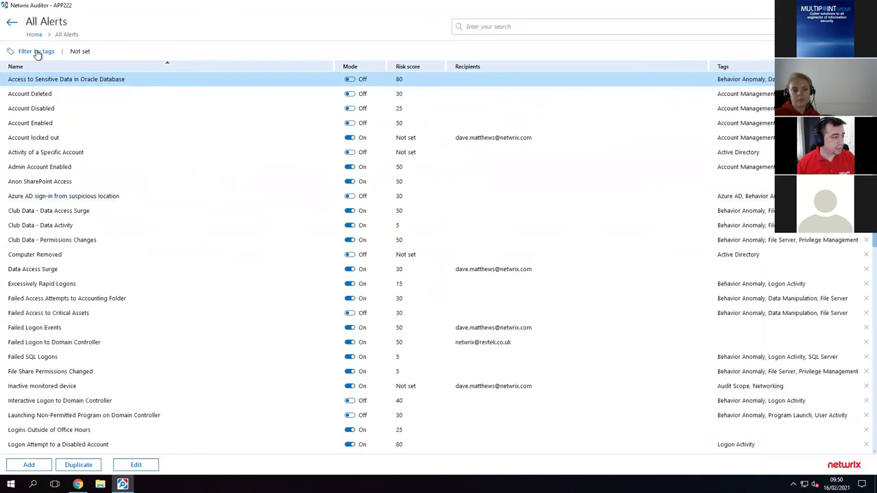
pyautogui.click(36, 51)
pyautogui.click(34, 153)
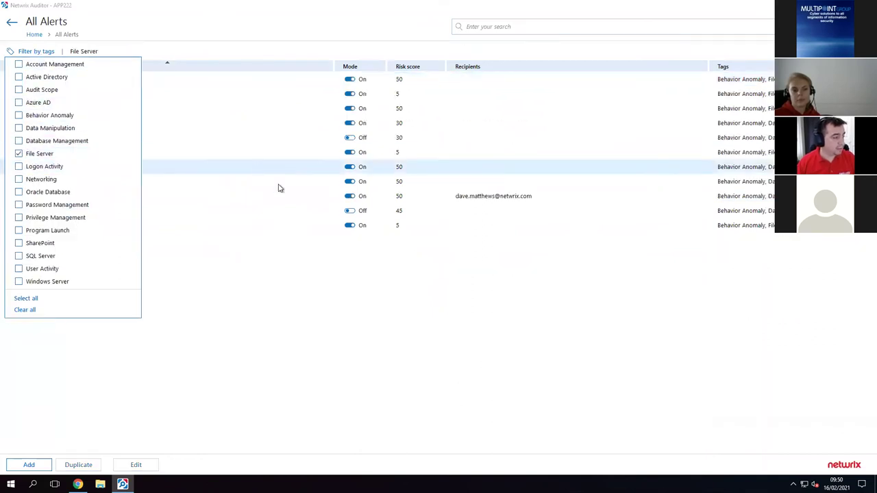
pyautogui.click(438, 354)
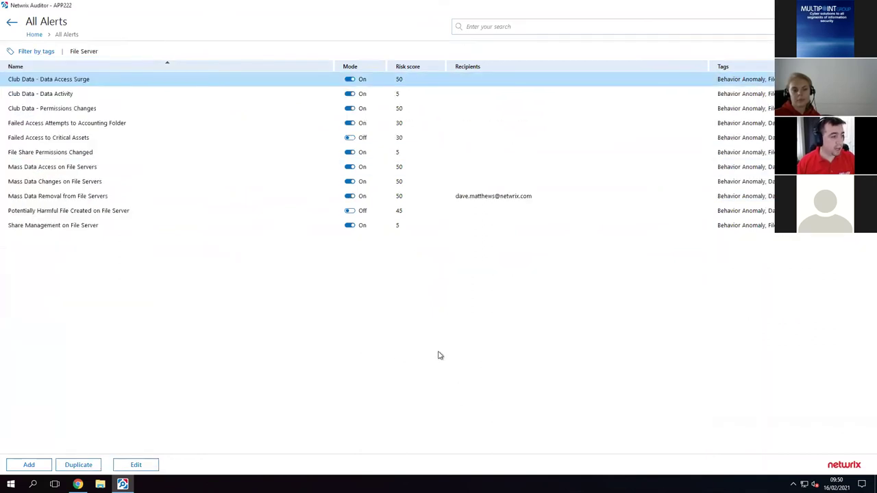
# - Edit the Mass Data Changes on File Servers alert and view its filters and thresholds
pyautogui.click(108, 198)
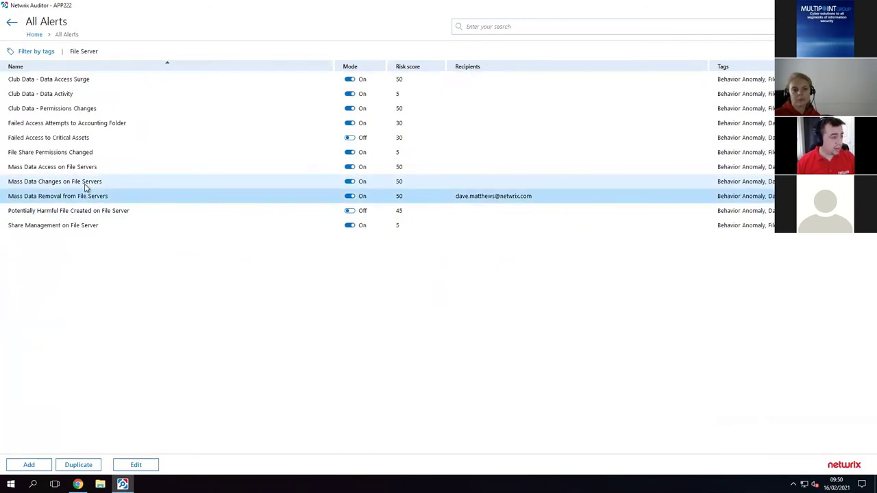
pyautogui.click(85, 187)
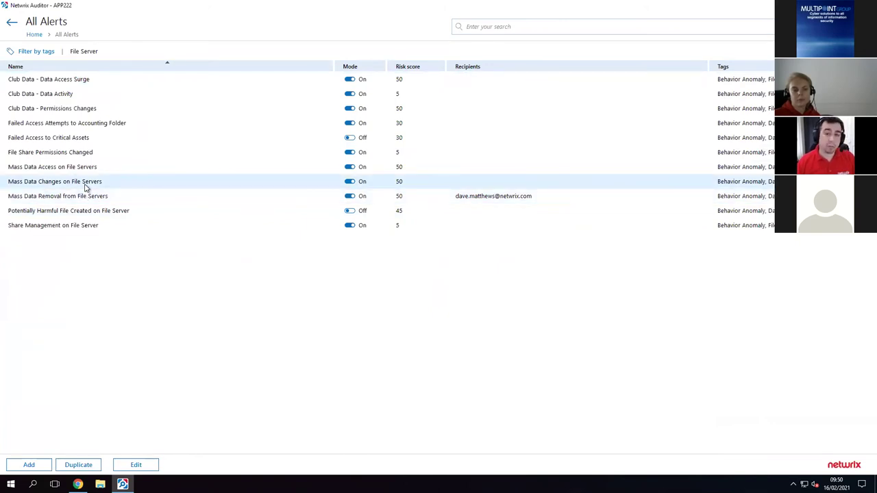
pyautogui.doubleClick(86, 186)
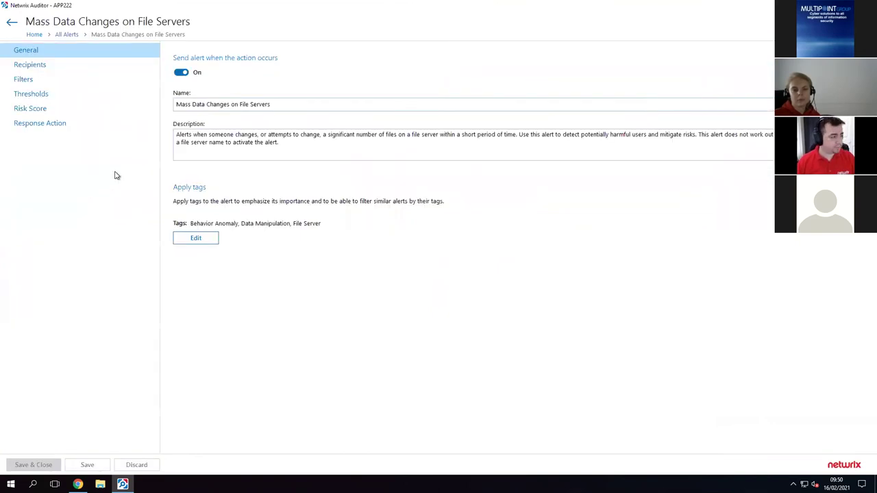
pyautogui.click(49, 82)
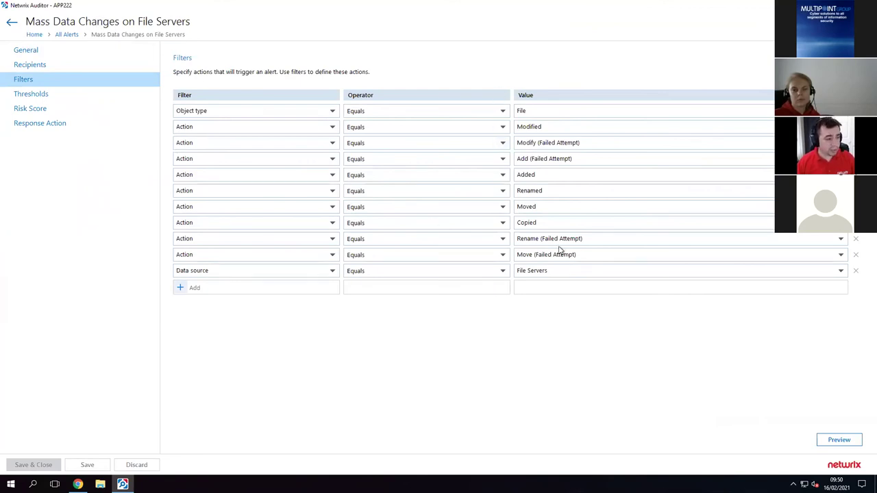
pyautogui.click(47, 101)
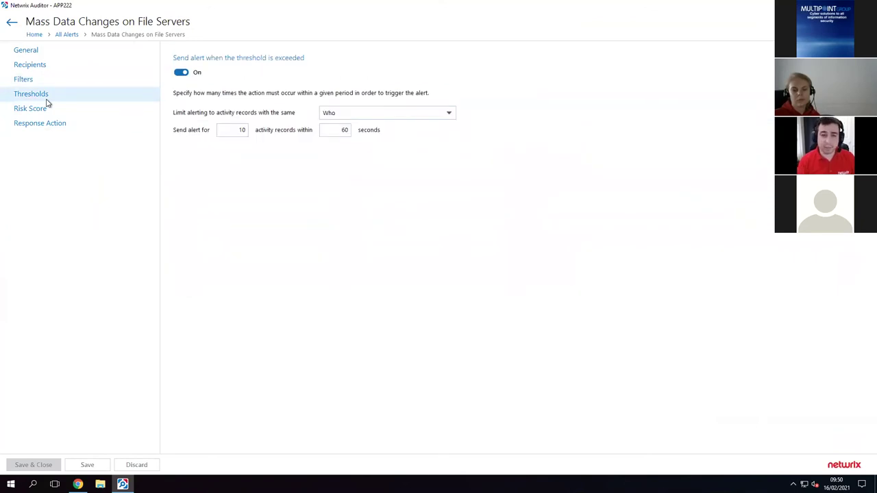
# - Change the alert's activity record count from 10 to 50
pyautogui.doubleClick(241, 129)
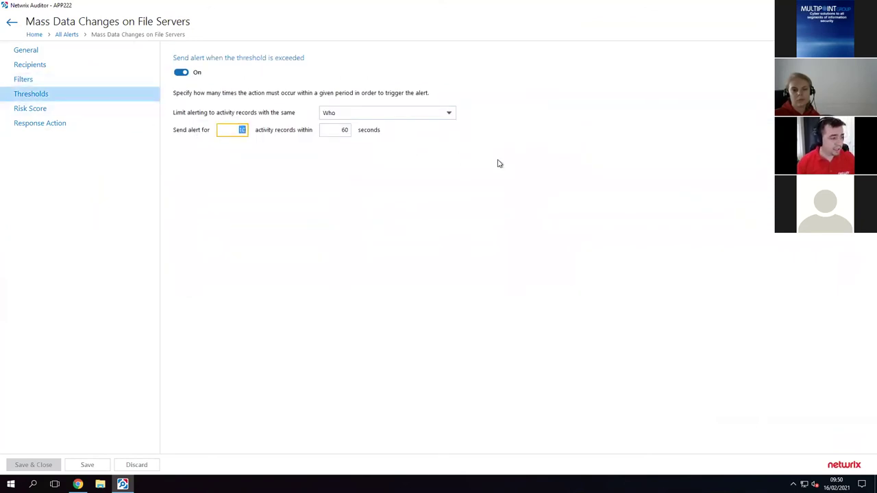
pyautogui.write('10')
pyautogui.press('BackSpace')
pyautogui.press('BackSpace')
pyautogui.write('50')
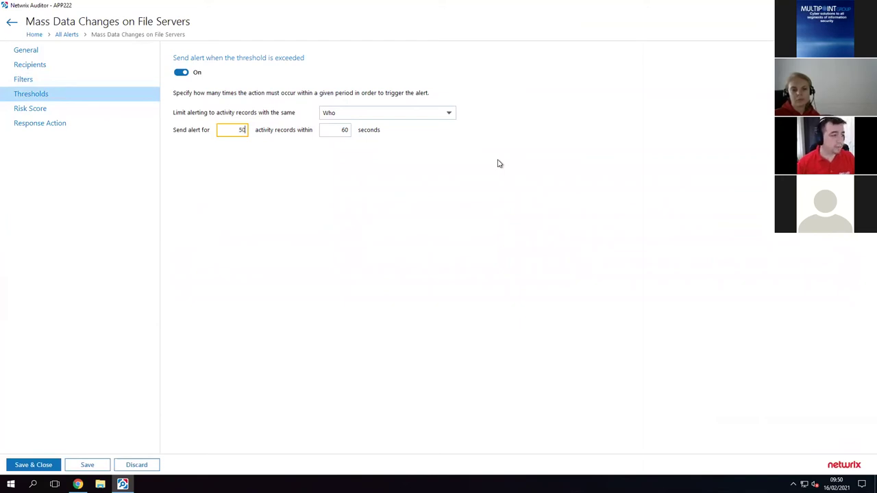
# - Keep the 60-second time window and review the General and Recipients pages
pyautogui.doubleClick(349, 134)
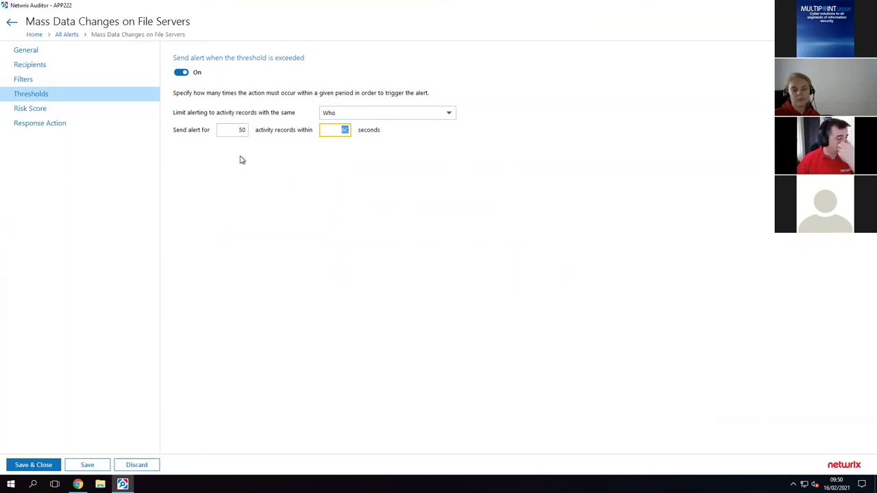
pyautogui.click(298, 152)
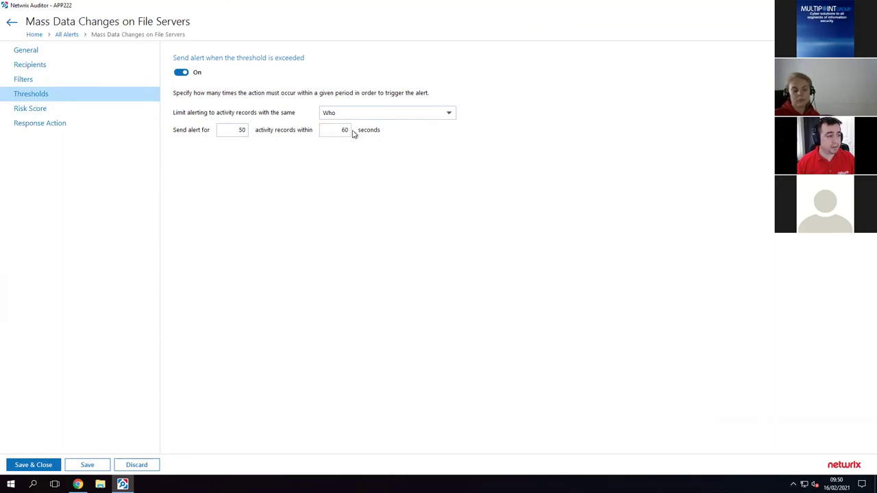
pyautogui.click(28, 52)
pyautogui.click(31, 64)
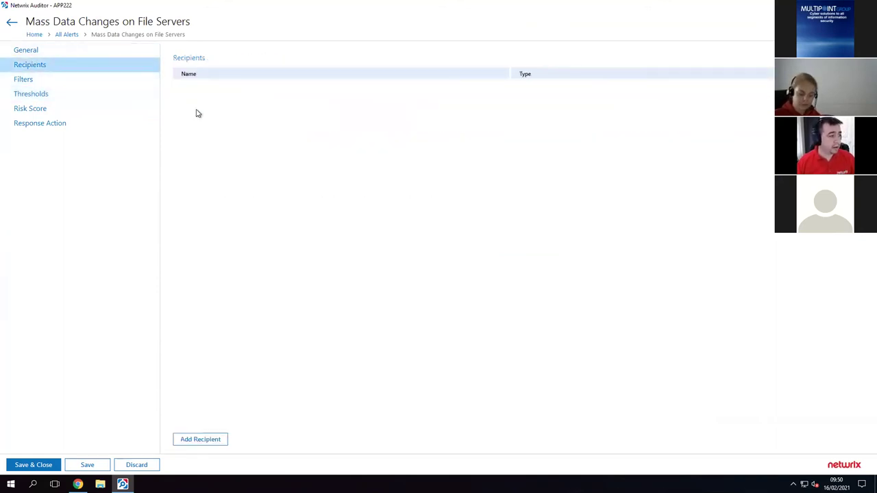
# - Try adding a recipient and enabling a response action, then back out of both
pyautogui.click(209, 440)
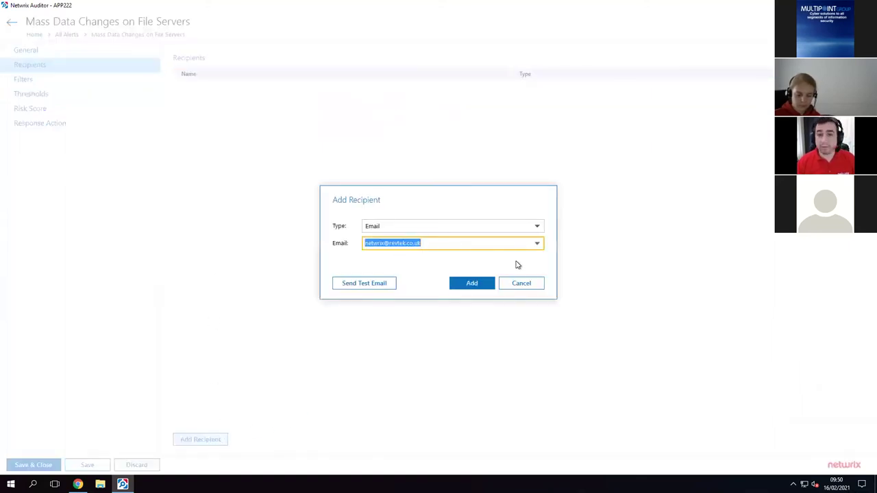
pyautogui.click(538, 290)
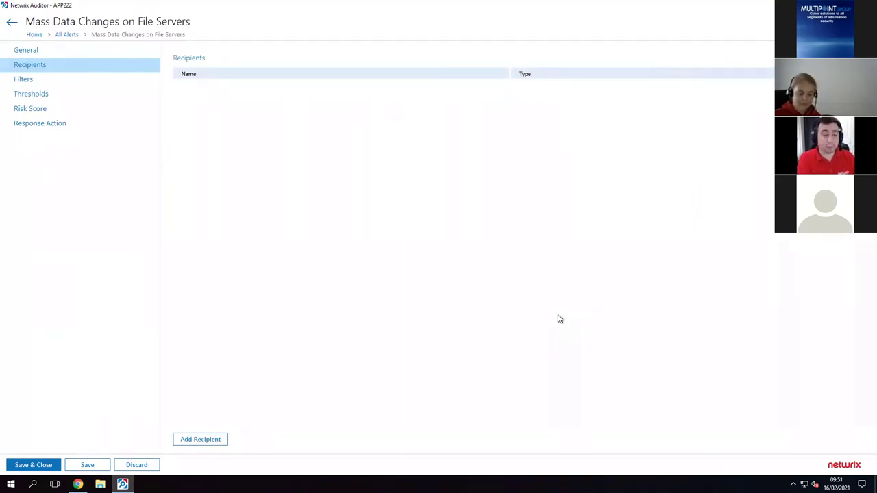
pyautogui.click(88, 126)
pyautogui.click(181, 73)
pyautogui.click(282, 97)
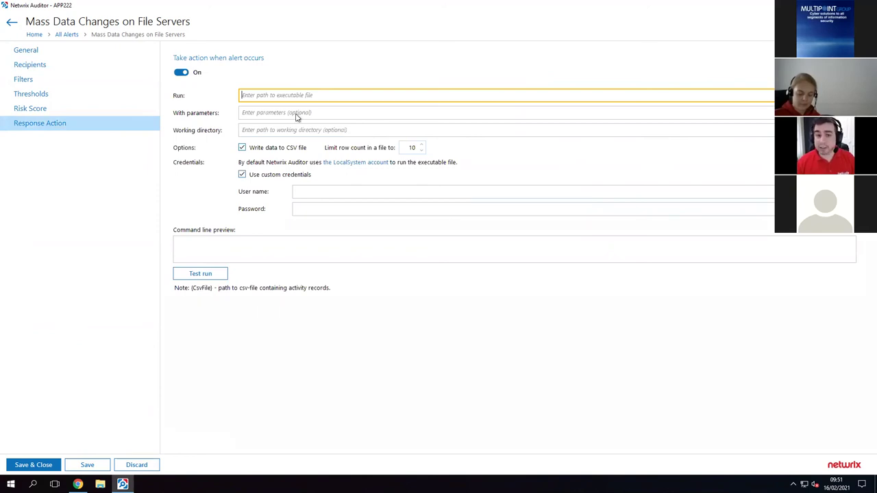
pyautogui.click(184, 73)
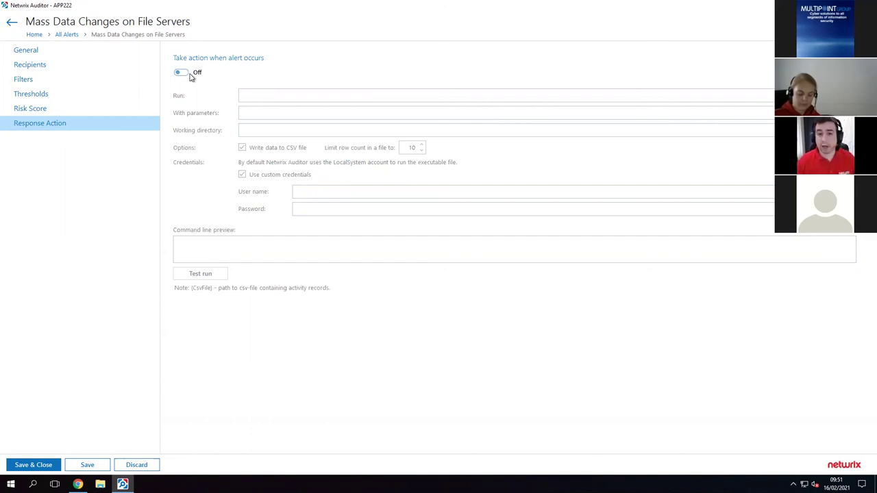
# - Check the alert's risk score of 50 and revisit the Recipients and Response Action pages
pyautogui.click(94, 109)
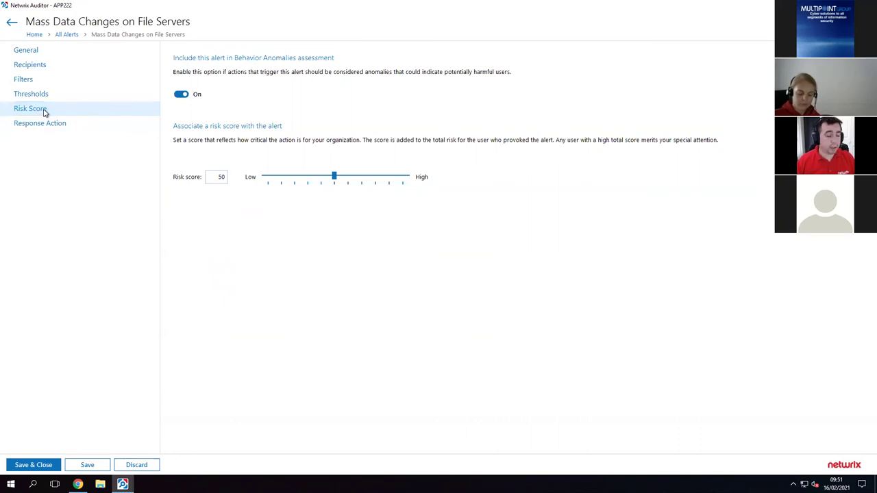
pyautogui.doubleClick(217, 176)
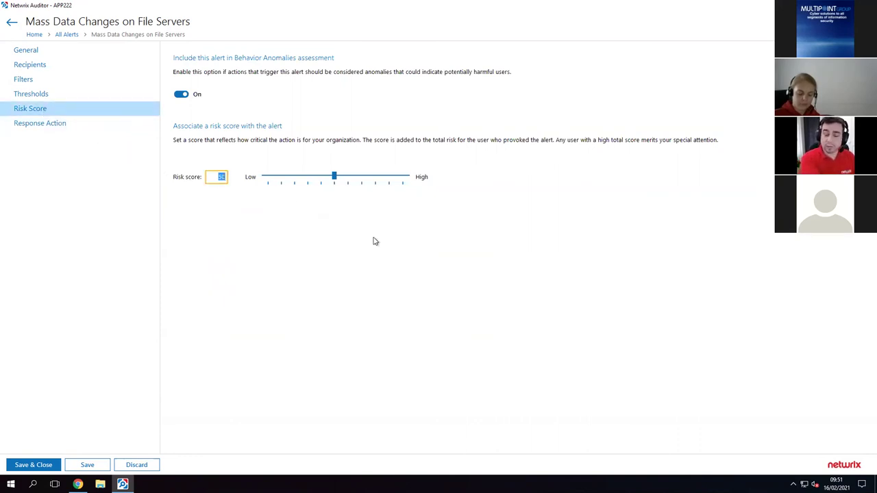
pyautogui.click(64, 64)
pyautogui.click(59, 124)
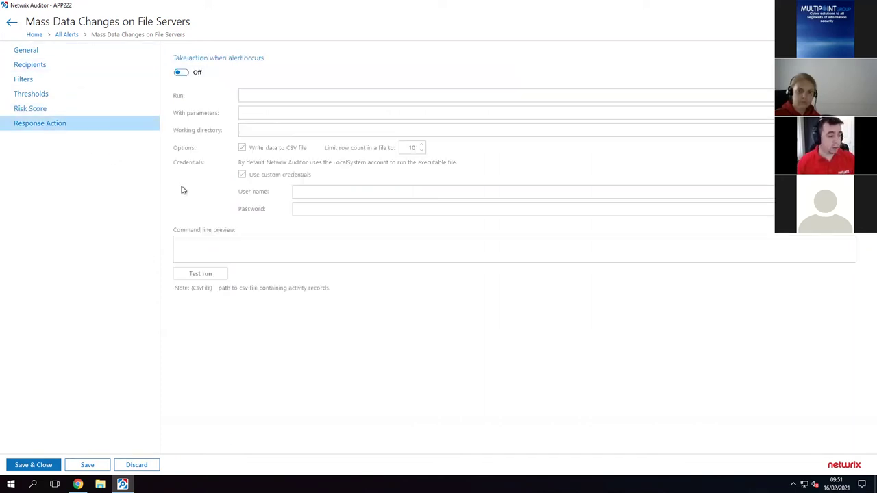
pyautogui.click(57, 115)
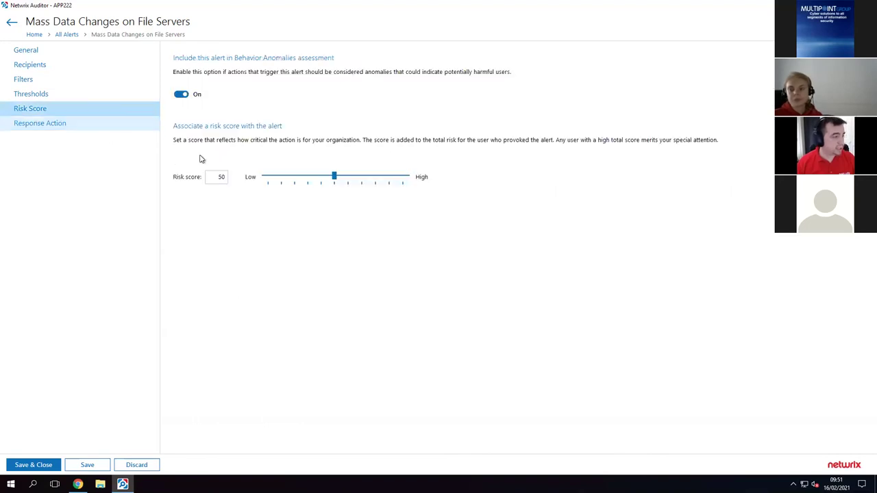
# - Discard the unsaved alert changes and open the Behavior Anomalies overview
pyautogui.click(36, 34)
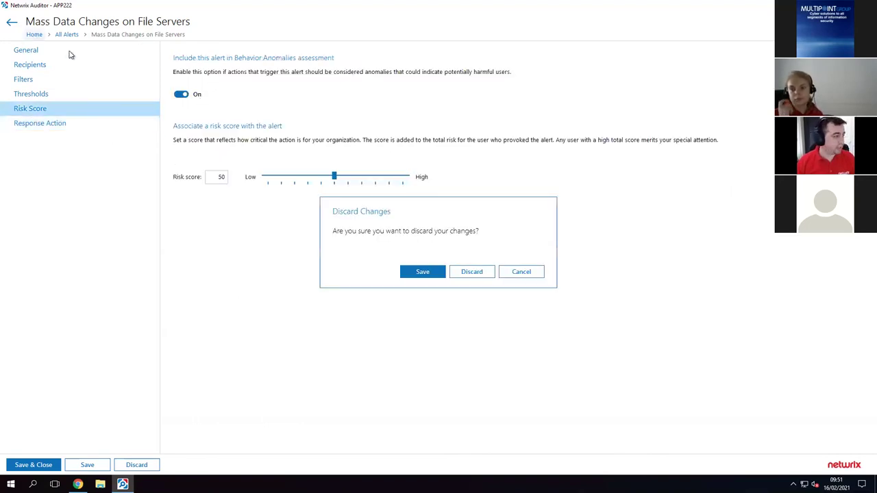
pyautogui.click(467, 271)
pyautogui.click(205, 165)
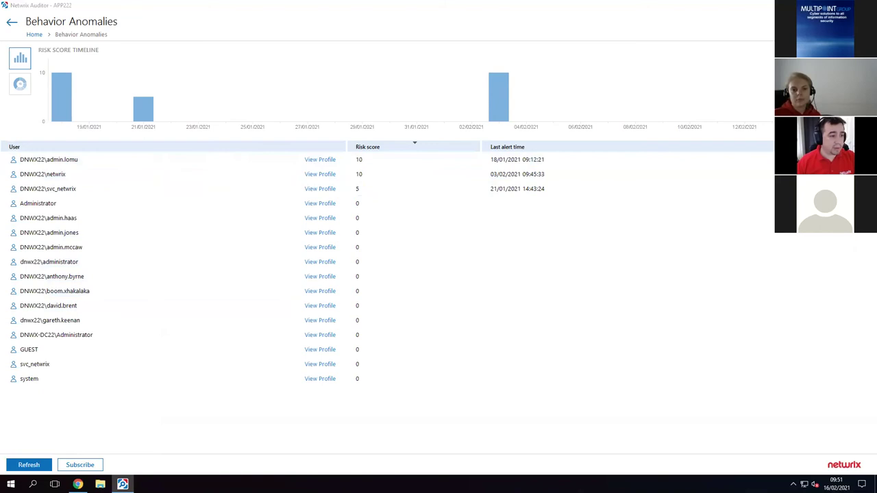
# - Set the anomalies timeframe to a custom range starting 01/11/2020
pyautogui.click(856, 49)
pyautogui.click(756, 100)
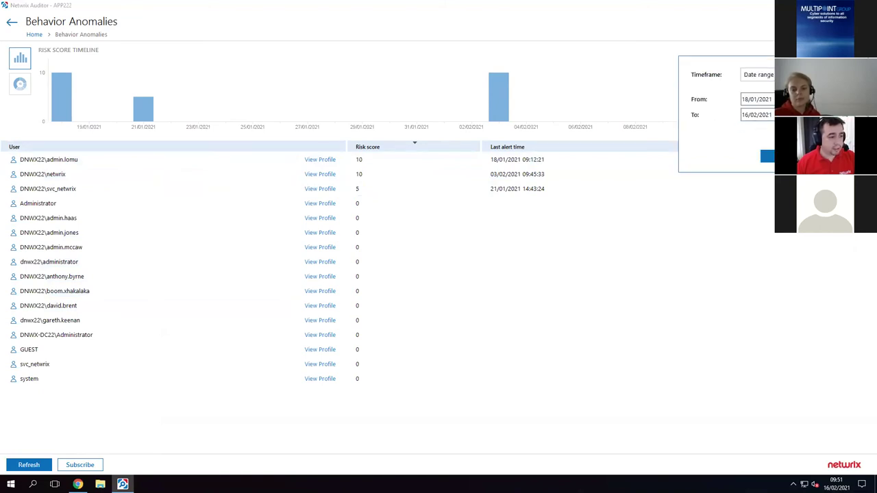
pyautogui.click(758, 114)
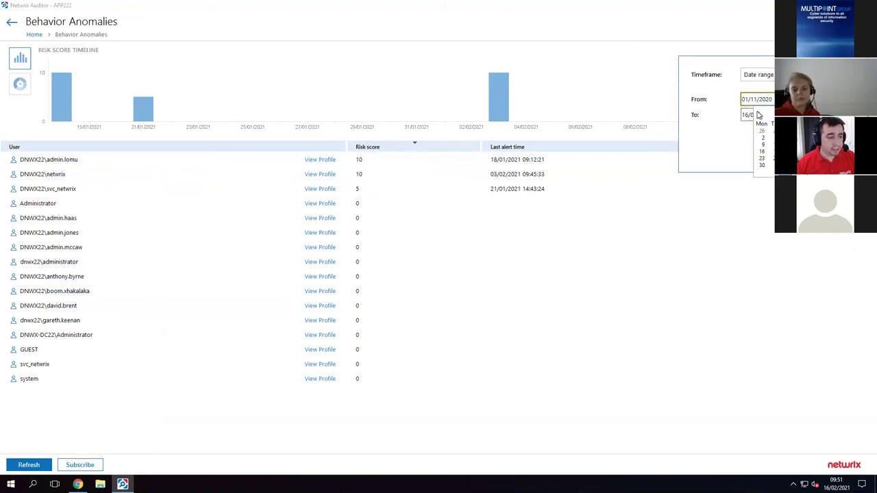
pyautogui.click(766, 158)
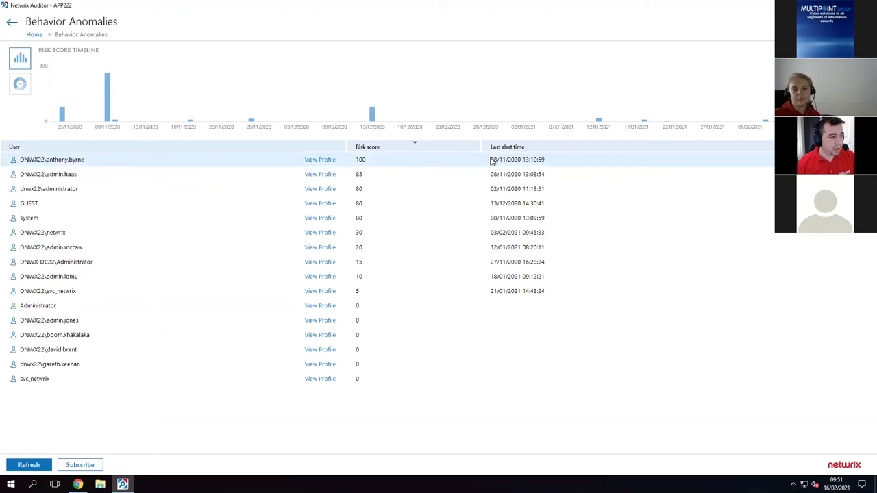
# - Inspect the highest-risk user's first alert, then open the profile of the user scoring 85
pyautogui.click(328, 161)
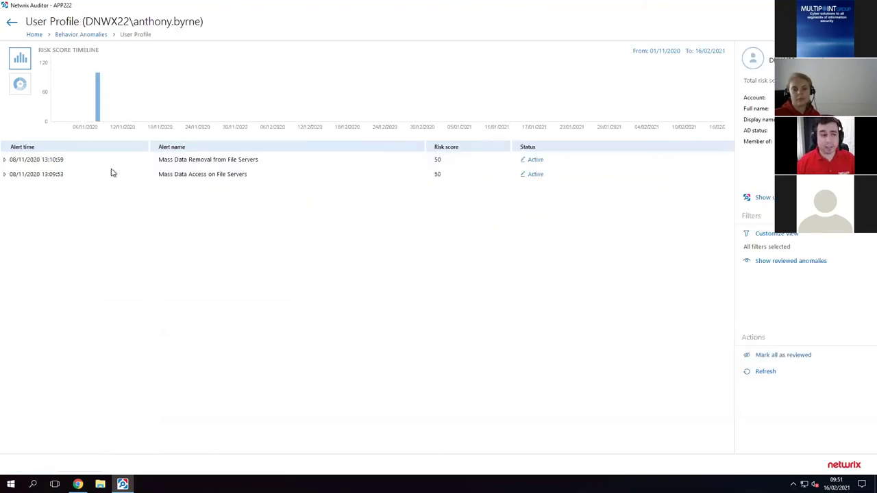
pyautogui.click(6, 160)
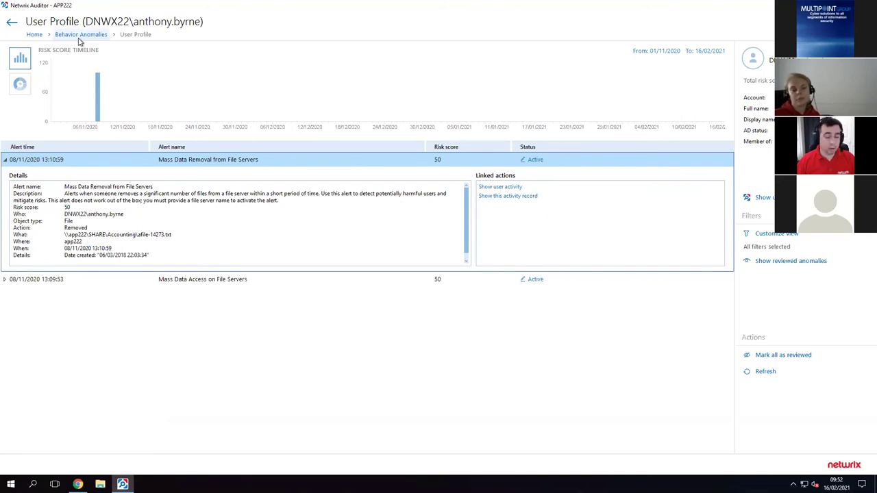
pyautogui.click(12, 22)
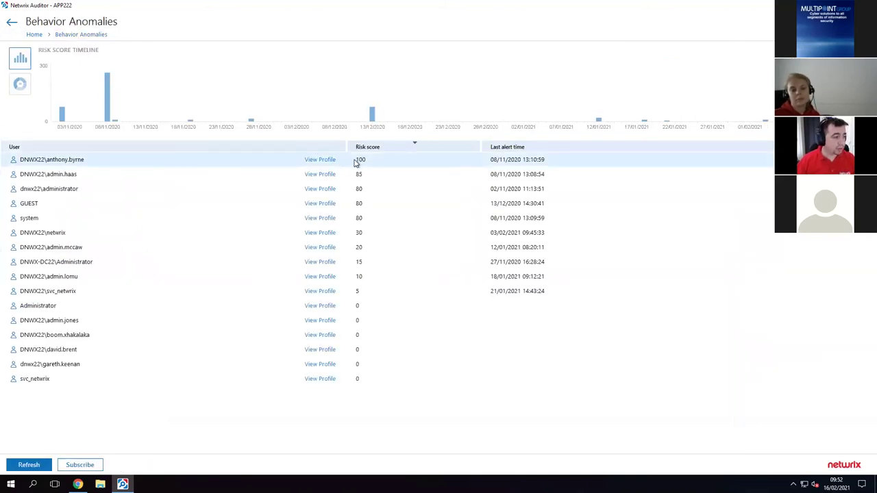
pyautogui.click(323, 175)
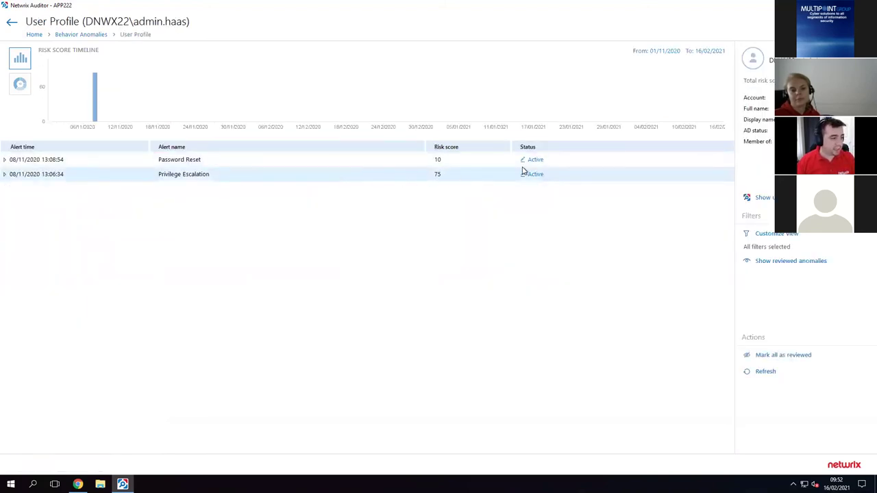
# - Set the Password Reset anomaly's status to Reviewed, then go to the Risk Assessment Overview
pyautogui.click(530, 163)
pyautogui.click(308, 197)
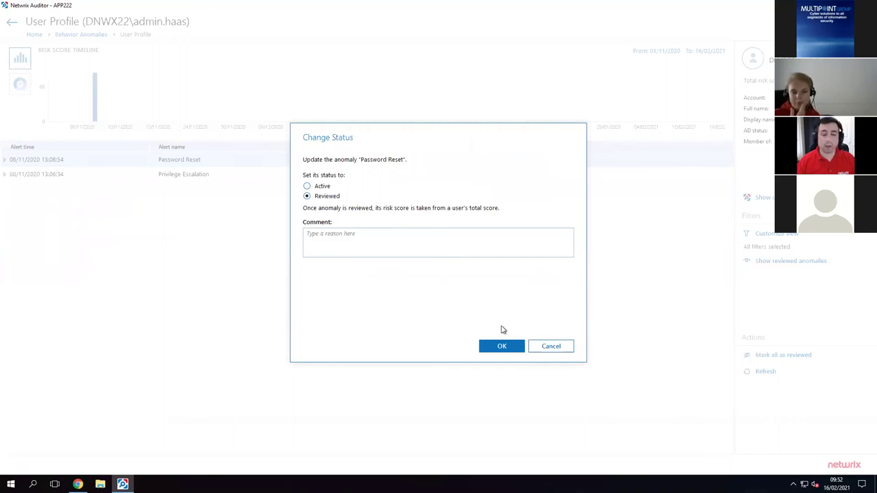
pyautogui.click(506, 348)
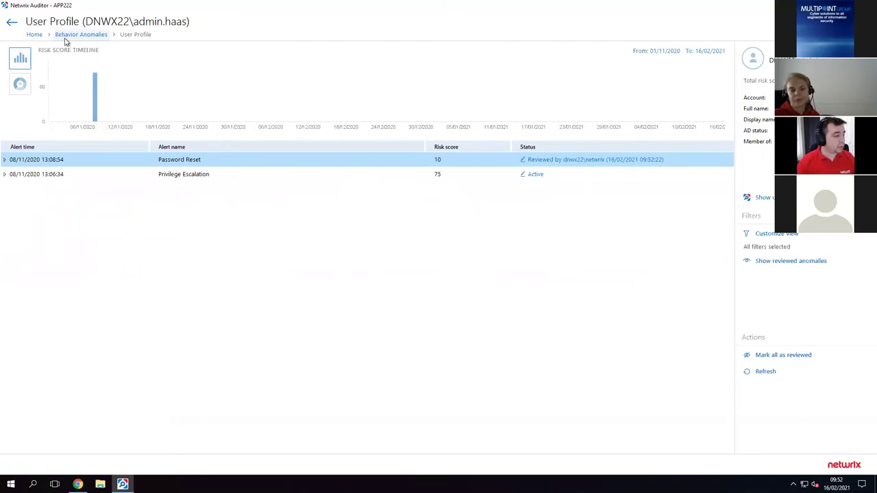
pyautogui.click(35, 34)
pyautogui.click(275, 167)
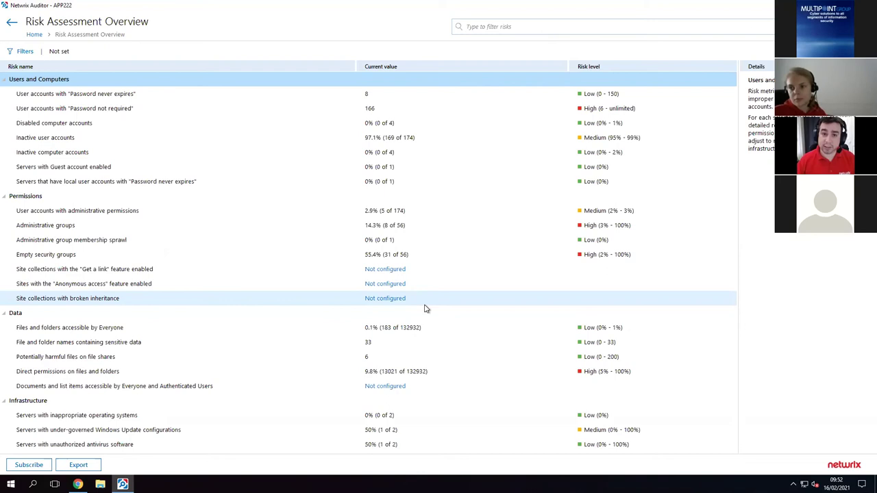
# - Review password, inactive account, group and Everyone-access risks, ending on sensitive-data file names
pyautogui.click(108, 95)
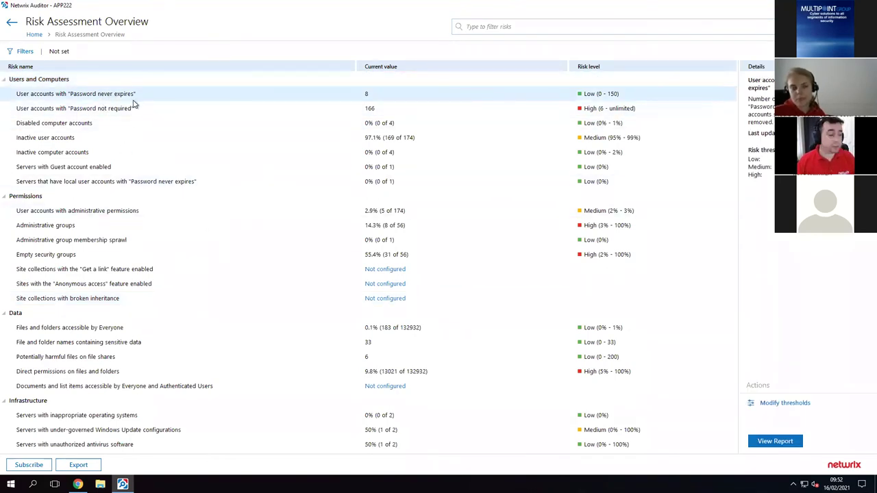
pyautogui.click(136, 110)
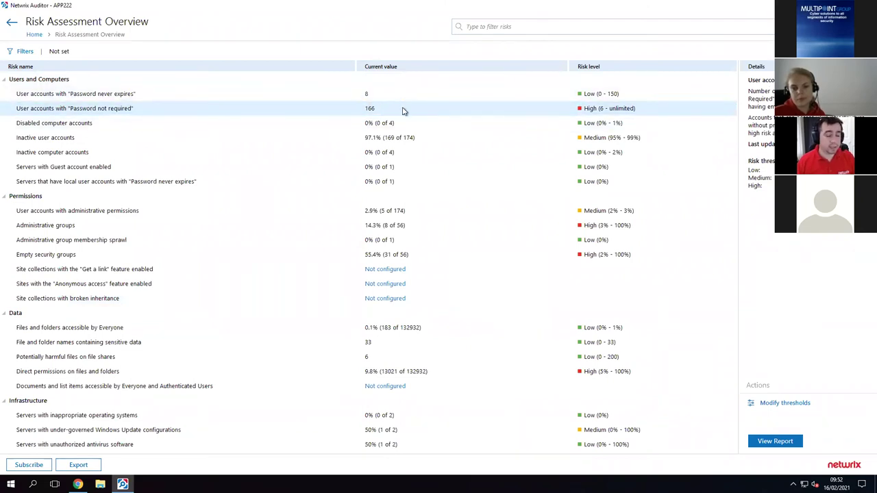
pyautogui.click(206, 144)
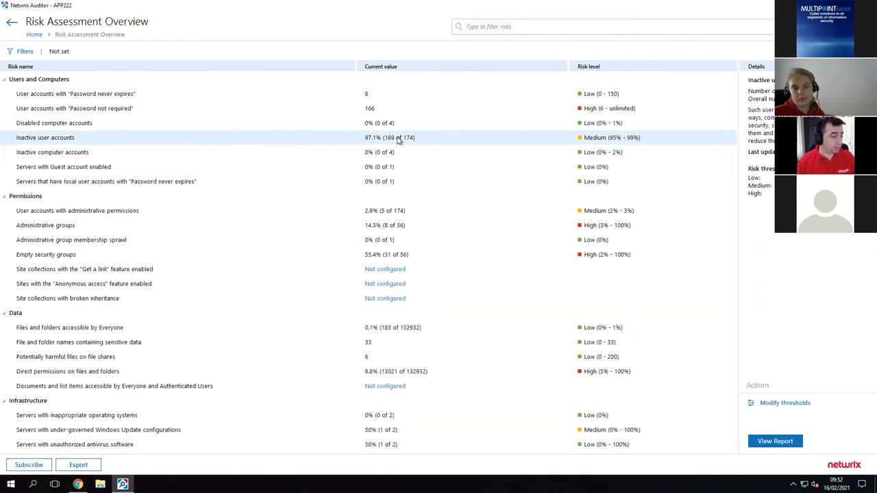
pyautogui.click(367, 253)
pyautogui.click(375, 228)
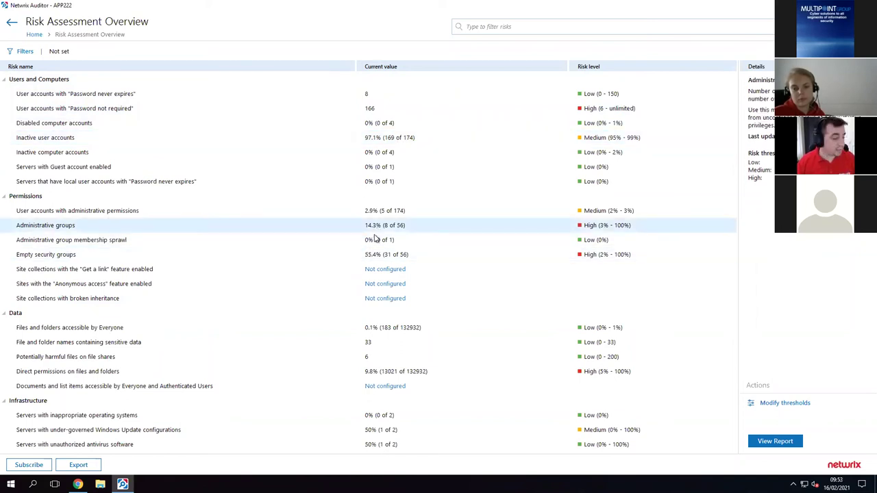
pyautogui.click(373, 253)
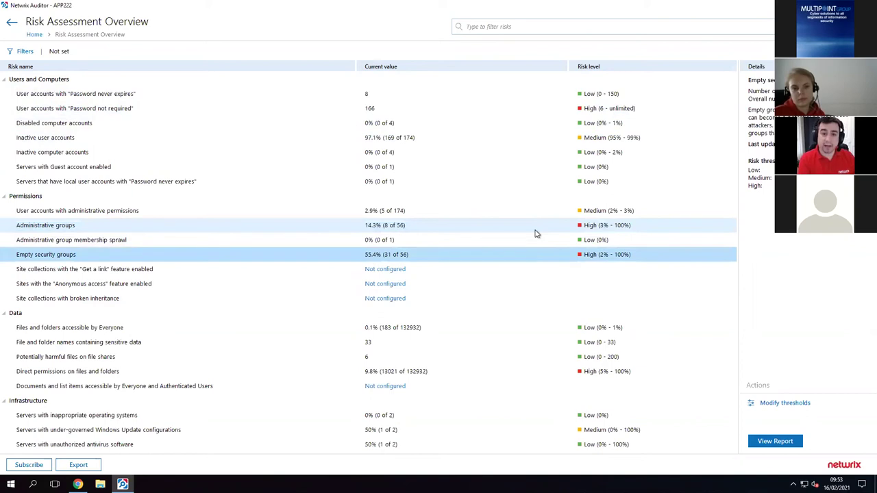
pyautogui.click(454, 330)
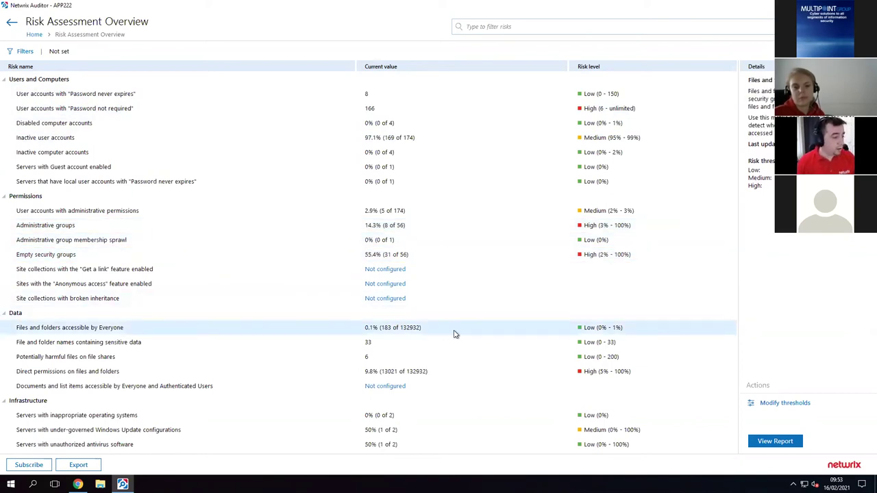
pyautogui.click(452, 345)
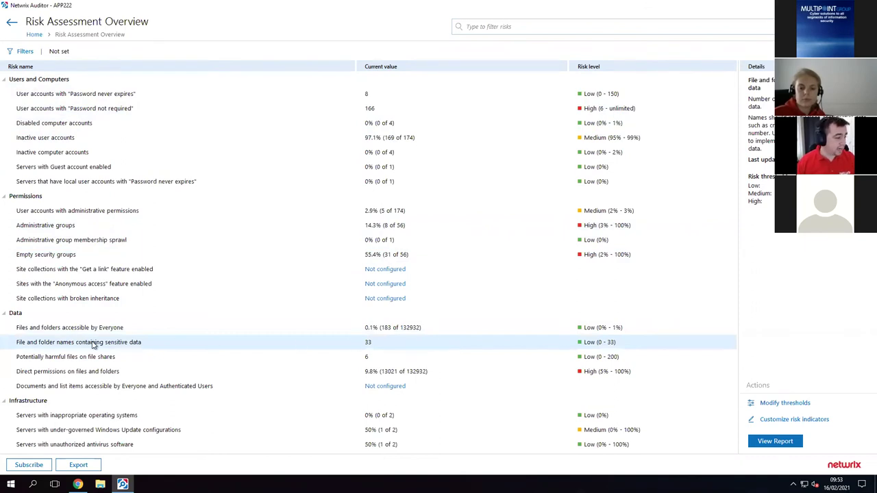
# - Open the sensitive-data indicator words and highlight examples like password, visa and ssn
pyautogui.click(771, 419)
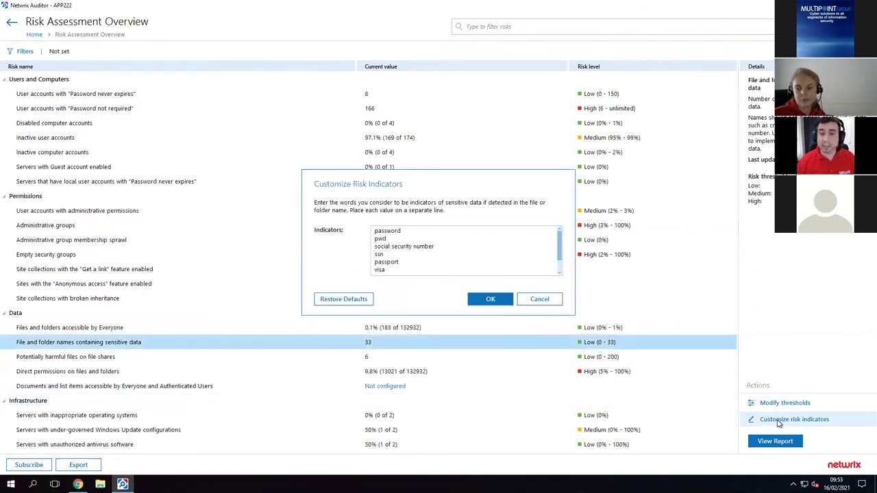
pyautogui.doubleClick(390, 230)
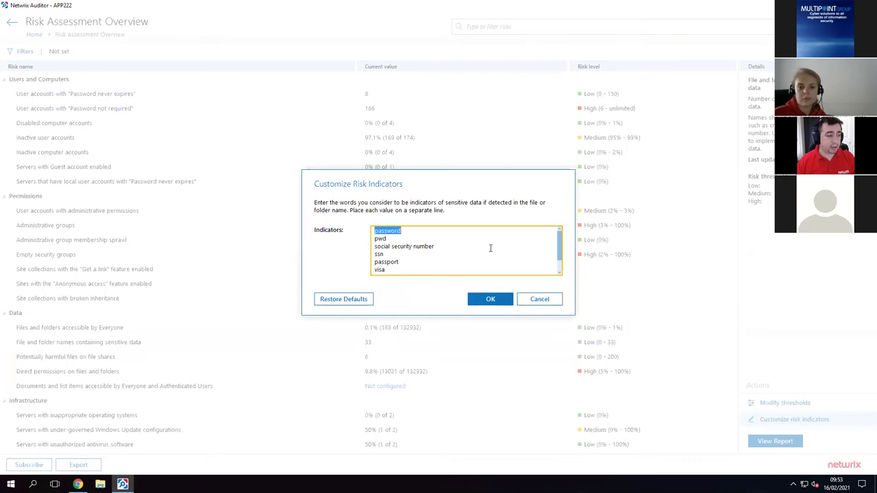
pyautogui.click(380, 237)
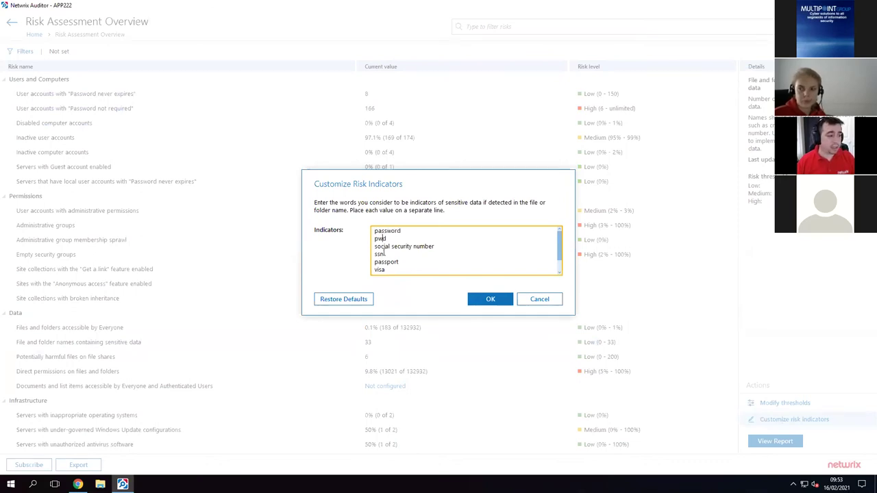
pyautogui.doubleClick(386, 262)
pyautogui.doubleClick(379, 269)
pyautogui.doubleClick(419, 253)
pyautogui.click(448, 258)
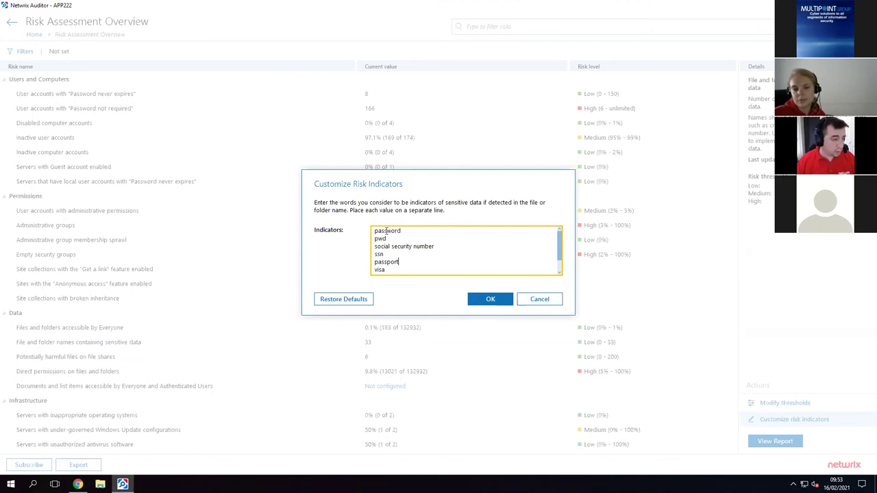
# - Cancel without changes, preview the File Names Containing Sensitive Data report, and return to the overview
pyautogui.click(539, 299)
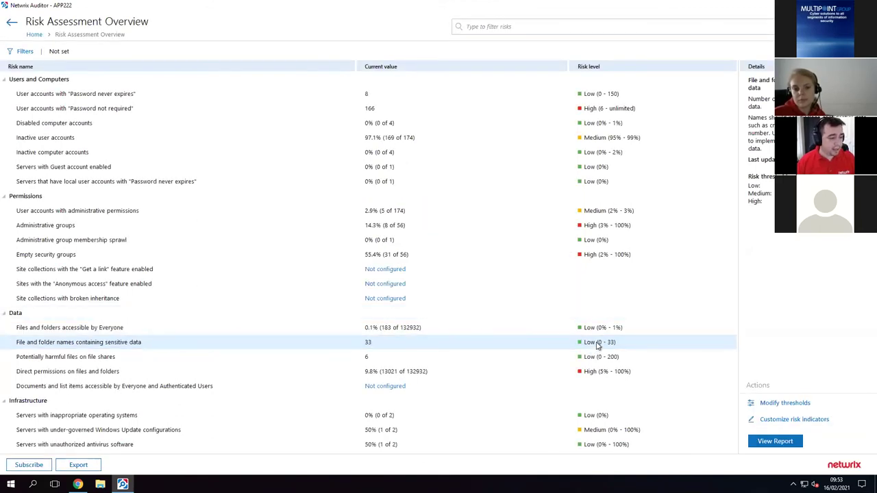
pyautogui.doubleClick(596, 346)
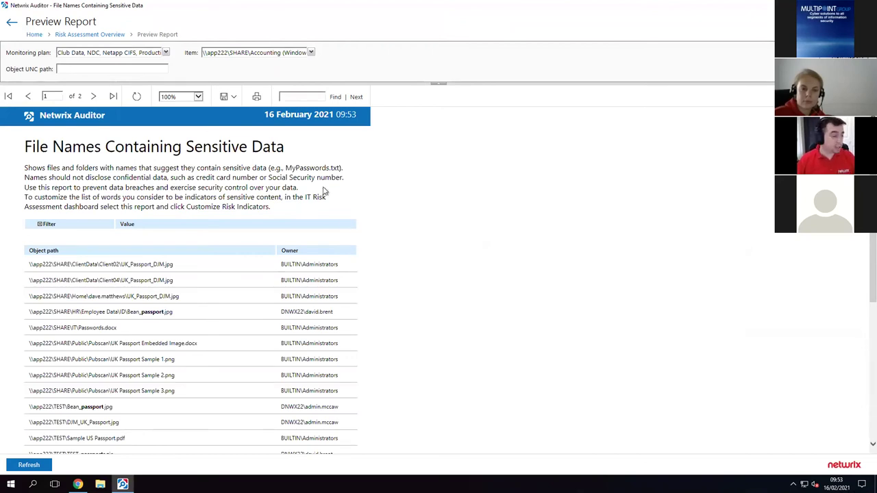
pyautogui.click(80, 37)
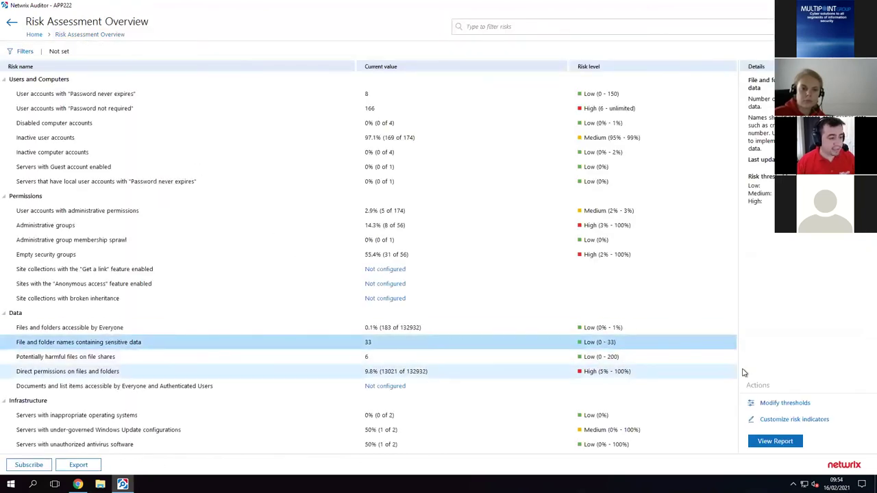
# - Modify the sensitive file names thresholds so Low ends at 30 and High starts at 31
pyautogui.click(767, 405)
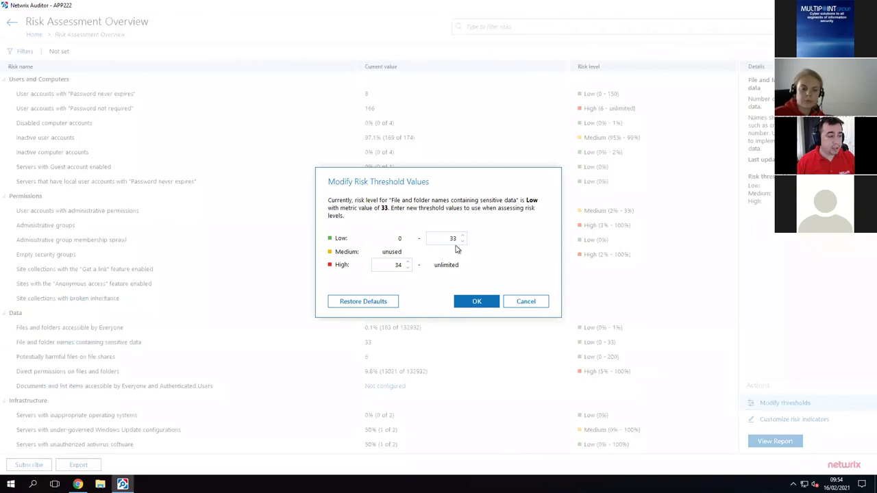
pyautogui.write('30')
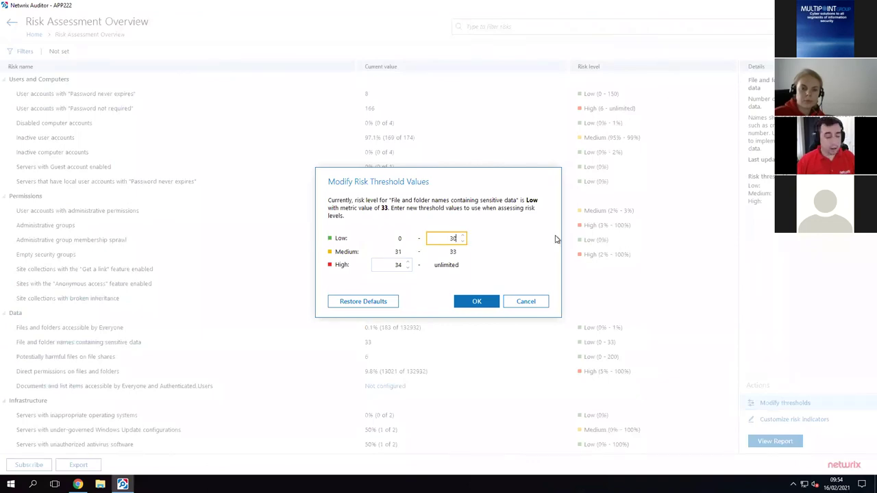
pyautogui.click(396, 264)
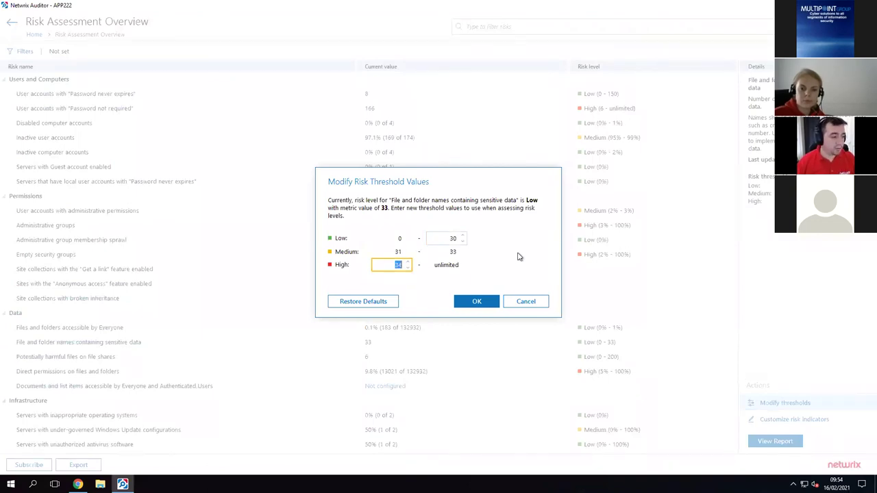
pyautogui.write('40')
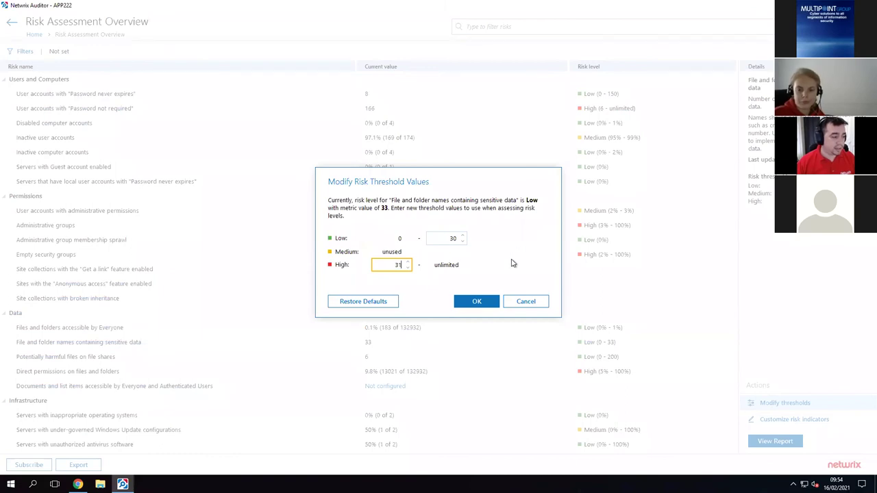
pyautogui.click(476, 301)
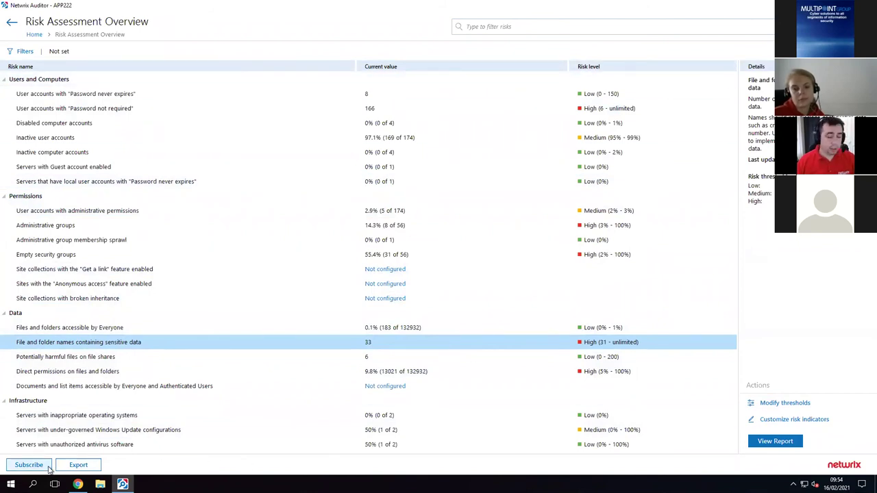
# - Expand details for the account and group risks, from Password never expires to Empty security groups
pyautogui.click(591, 96)
pyautogui.click(595, 110)
pyautogui.click(595, 125)
pyautogui.click(594, 138)
pyautogui.click(593, 211)
pyautogui.click(596, 226)
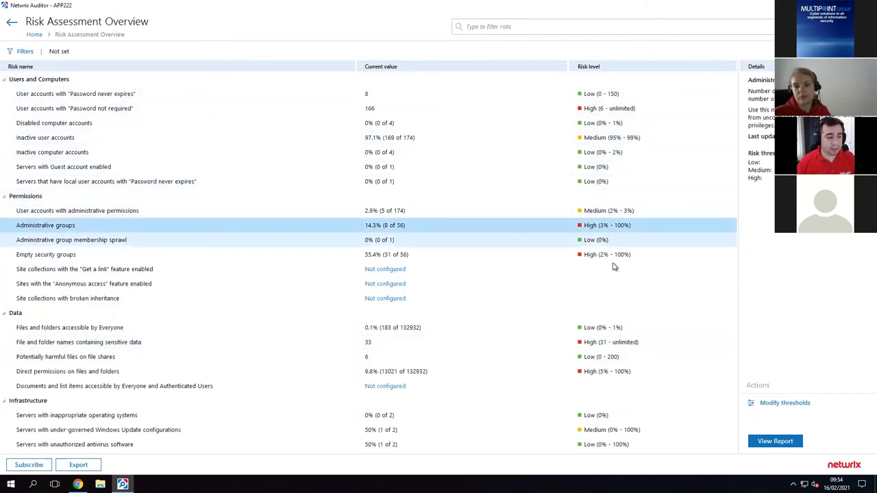
pyautogui.click(602, 255)
# - Check the Files and folders accessible by Everyone risk, return Home, then move to slide 10
pyautogui.click(603, 328)
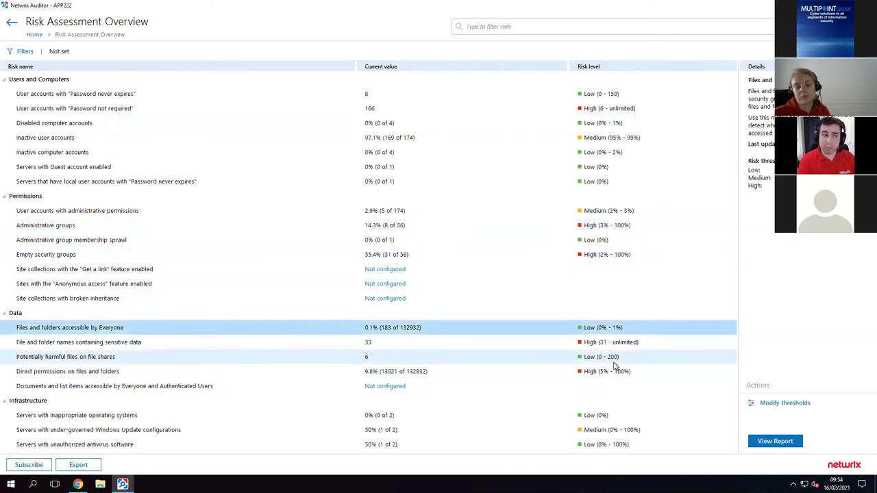
pyautogui.click(35, 34)
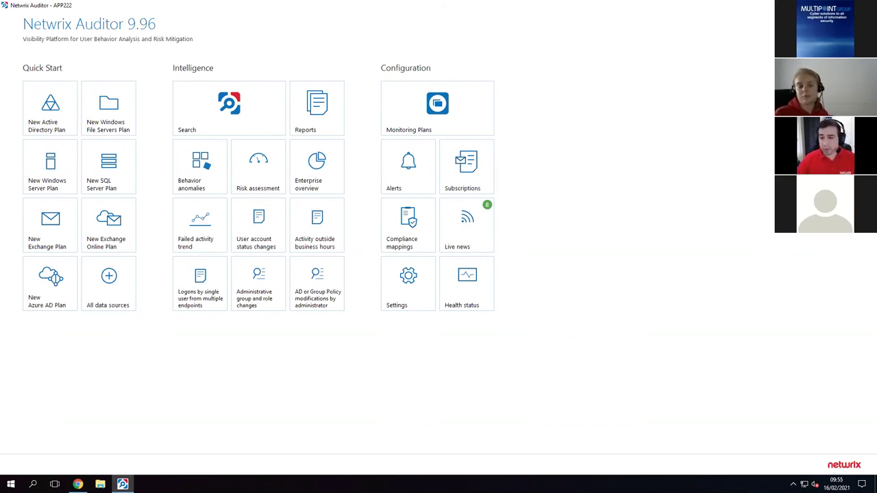
pyautogui.hotkey('alt', 'Tab')
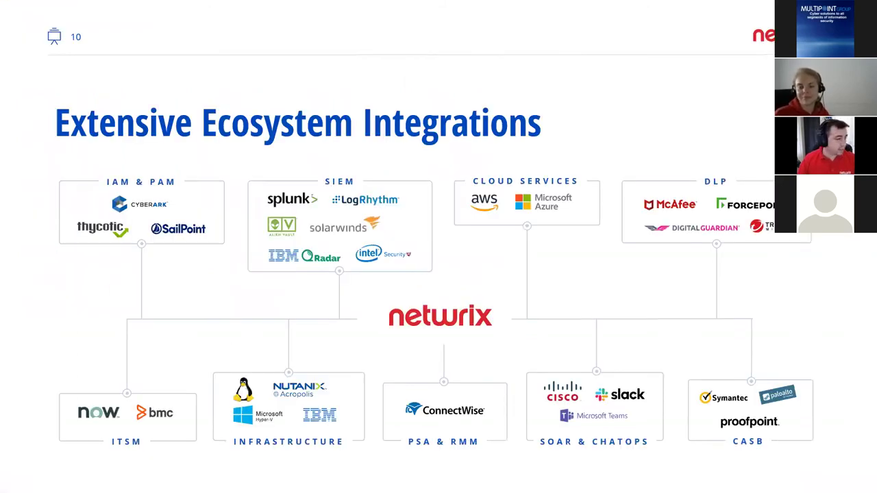
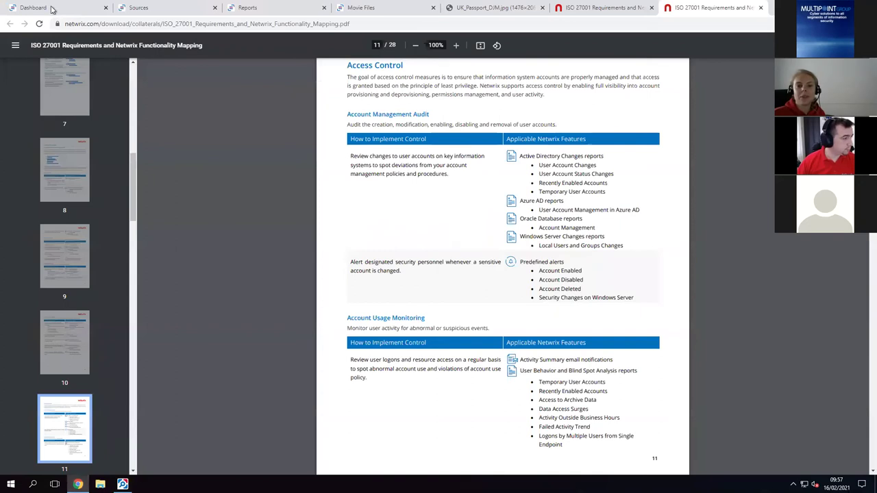
# - Scroll the Netwrix Data Classification dashboard back to its top charts
pyautogui.scroll(2, 718, 199)
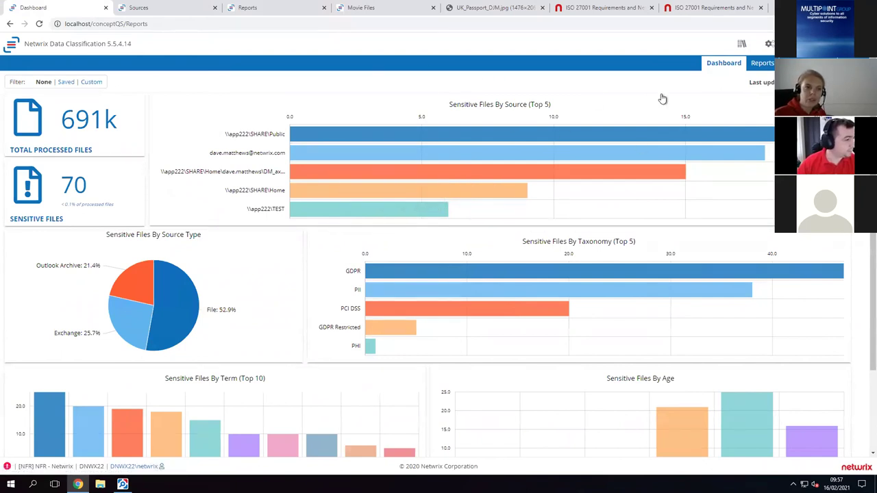
# - Go to Content Configuration > Taxonomies and select the PII taxonomy
pyautogui.click(741, 43)
pyautogui.click(718, 100)
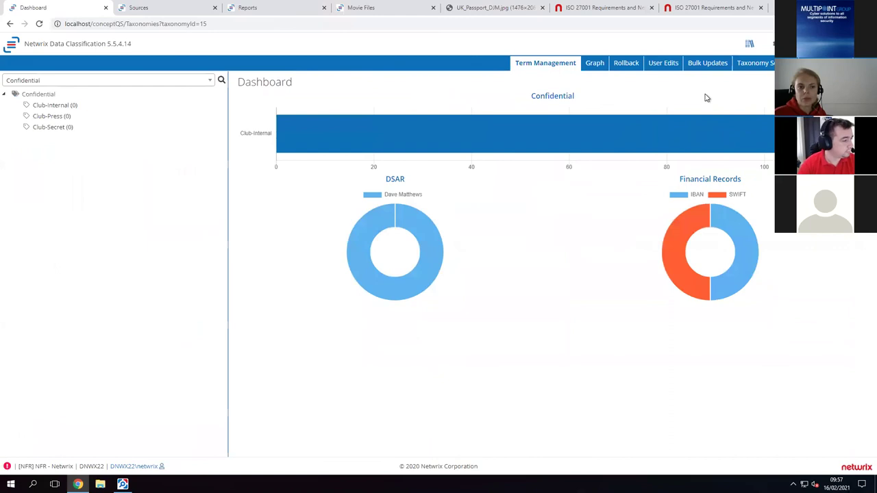
pyautogui.click(204, 83)
pyautogui.moveTo(213, 131); pyautogui.dragTo(211, 147)
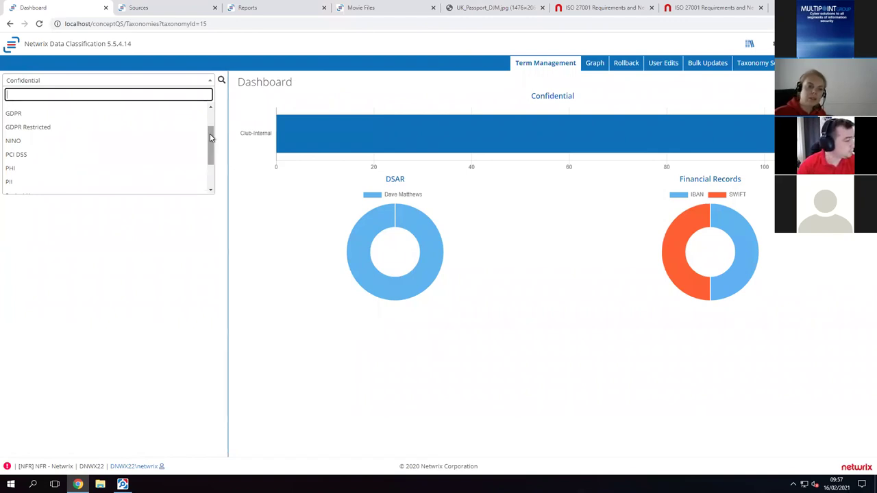
pyautogui.moveTo(211, 138); pyautogui.dragTo(209, 147)
pyautogui.click(57, 150)
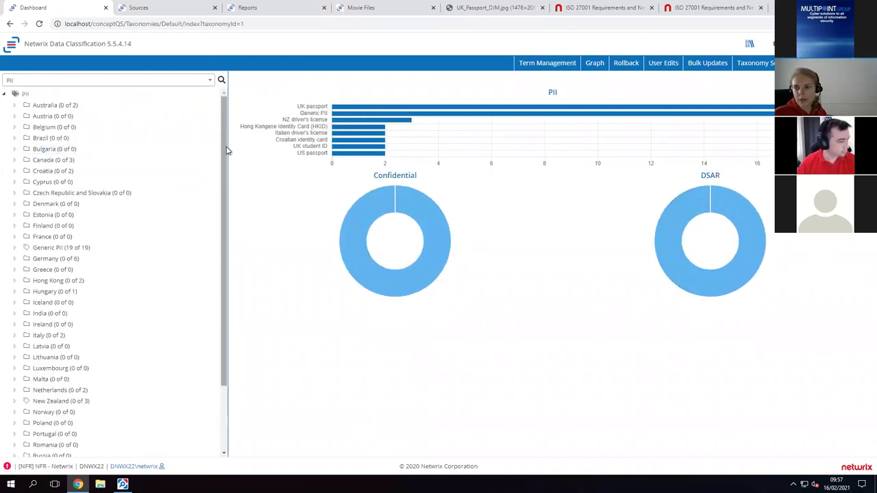
# - Expand Greece, Italy and Cyprus, and show the Italian driver's license clues
pyautogui.moveTo(228, 151); pyautogui.dragTo(228, 164)
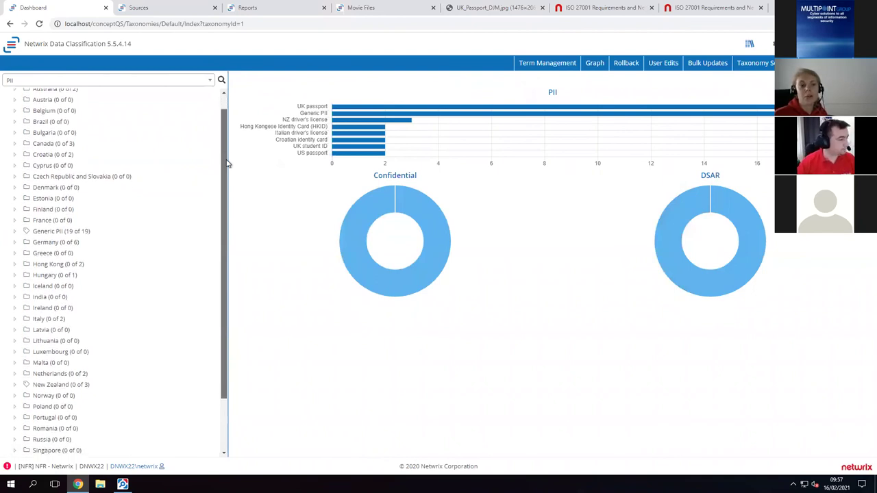
pyautogui.click(16, 253)
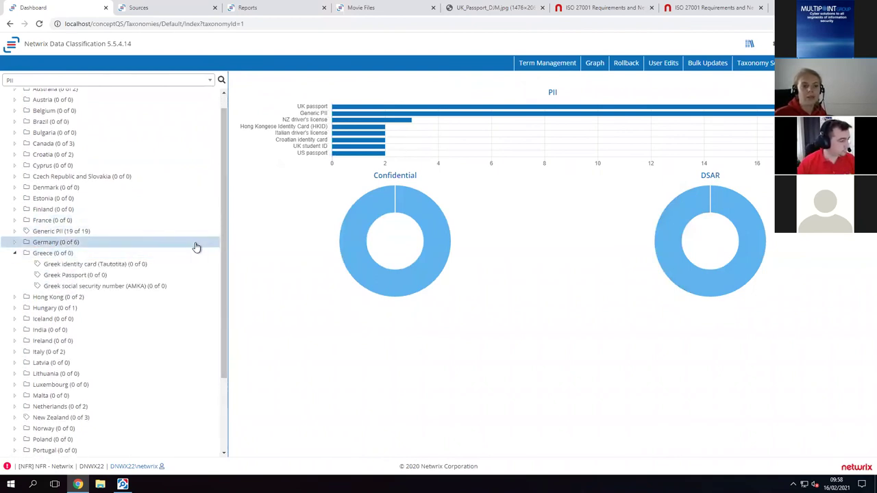
pyautogui.moveTo(225, 255); pyautogui.dragTo(224, 276)
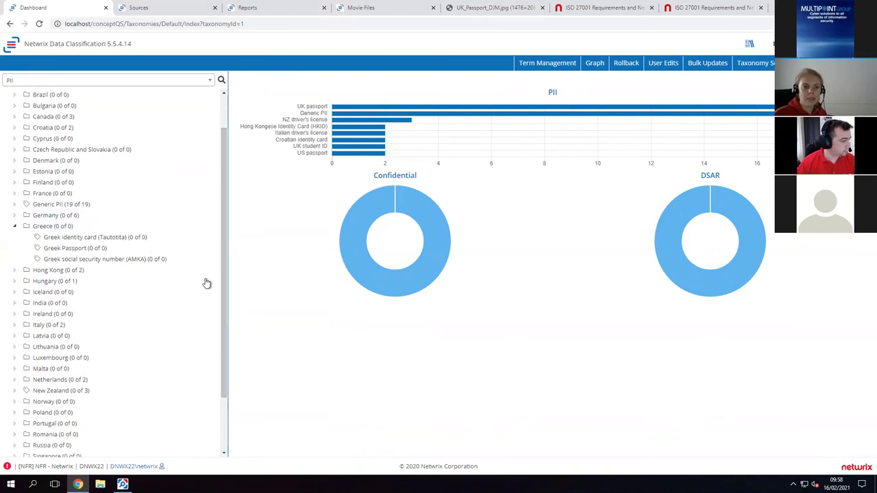
pyautogui.click(16, 324)
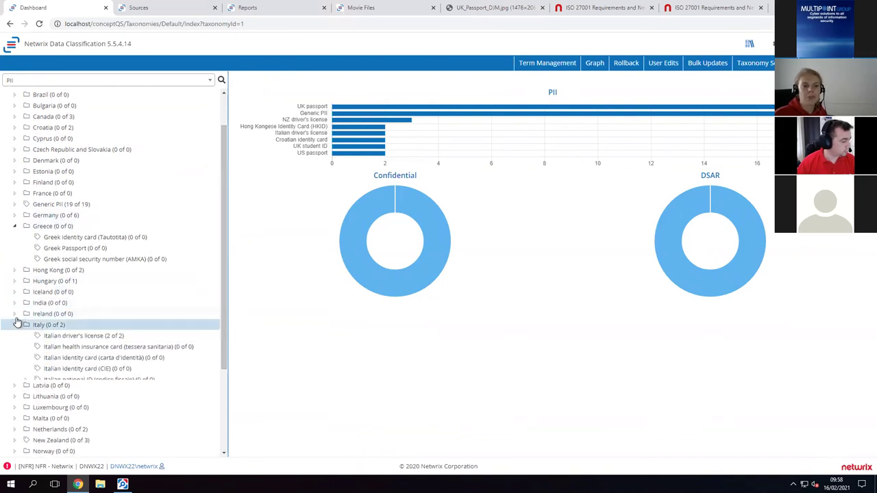
pyautogui.click(14, 139)
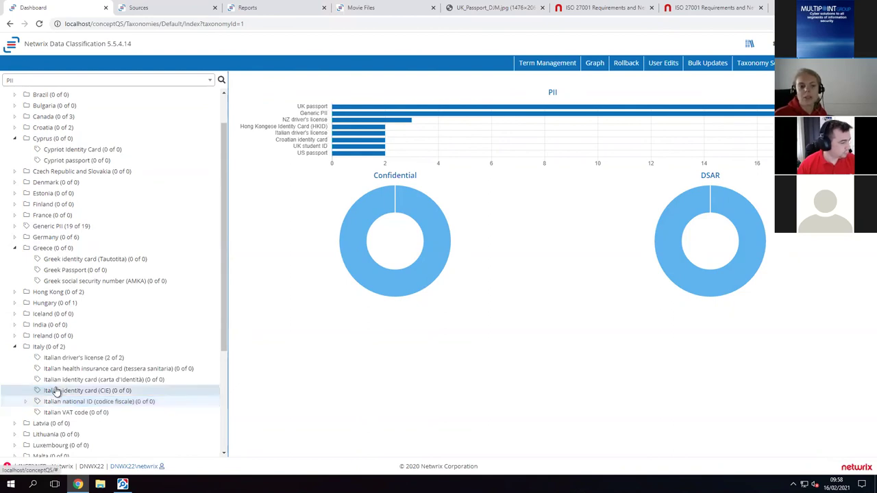
pyautogui.click(69, 357)
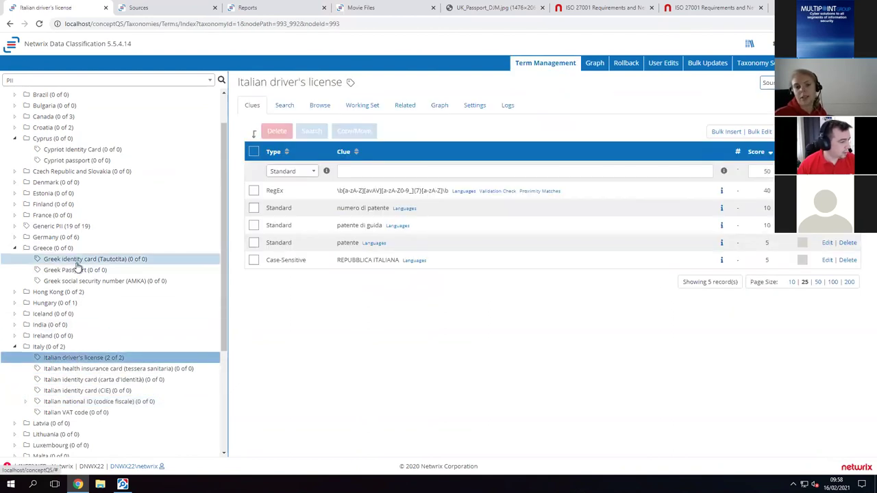
# - Show the Greek identity card (Tautotita) regex clue's Greek letter ranges, then switch to Netwrix Auditor
pyautogui.click(84, 261)
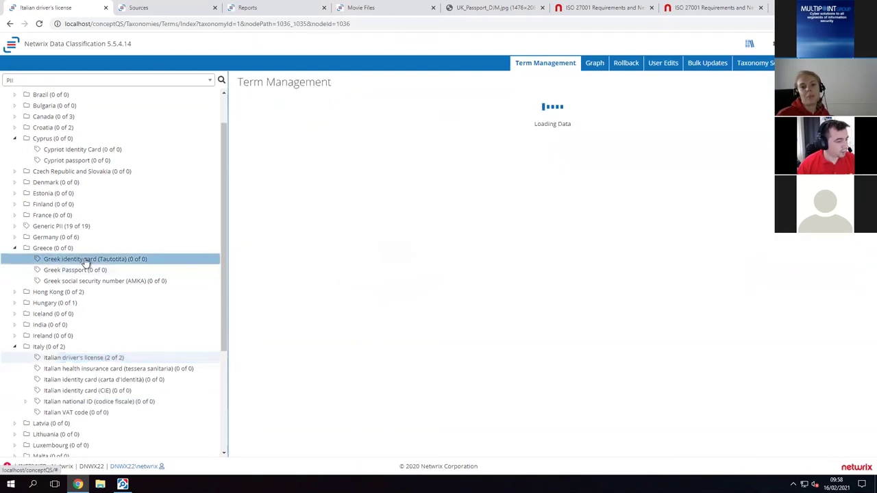
pyautogui.moveTo(377, 189); pyautogui.dragTo(584, 192)
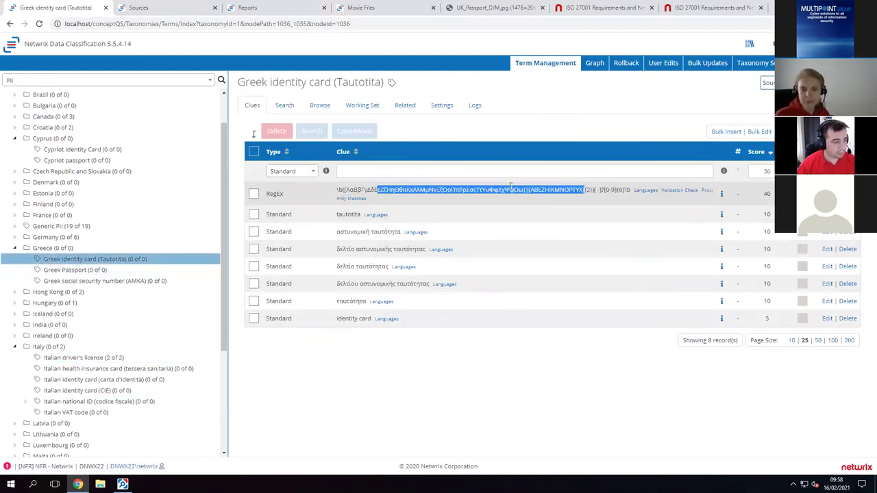
pyautogui.click(464, 229)
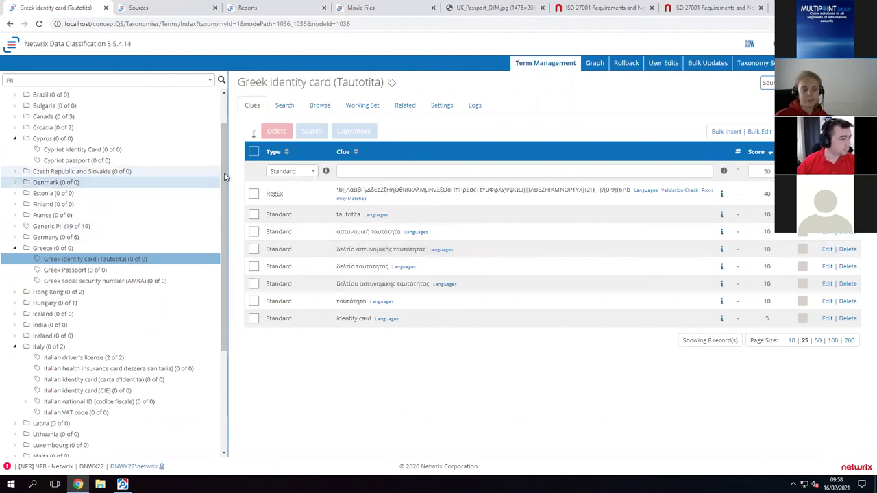
pyautogui.scroll(2, 223, 176)
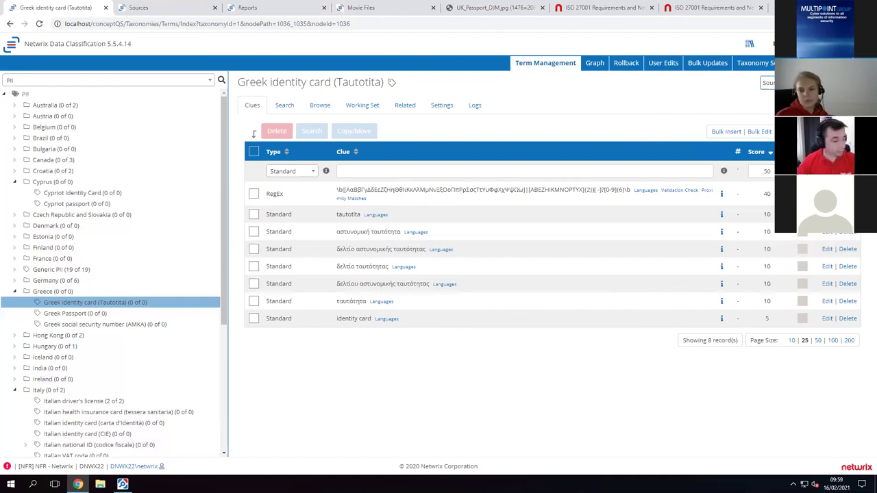
pyautogui.click(122, 484)
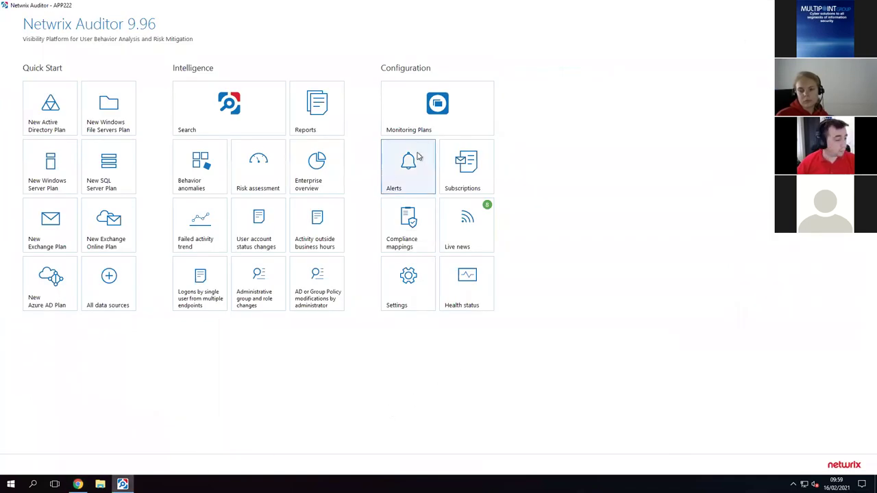
# - Run the VPN logon attempts report from the Network Devices group in Reports
pyautogui.click(327, 116)
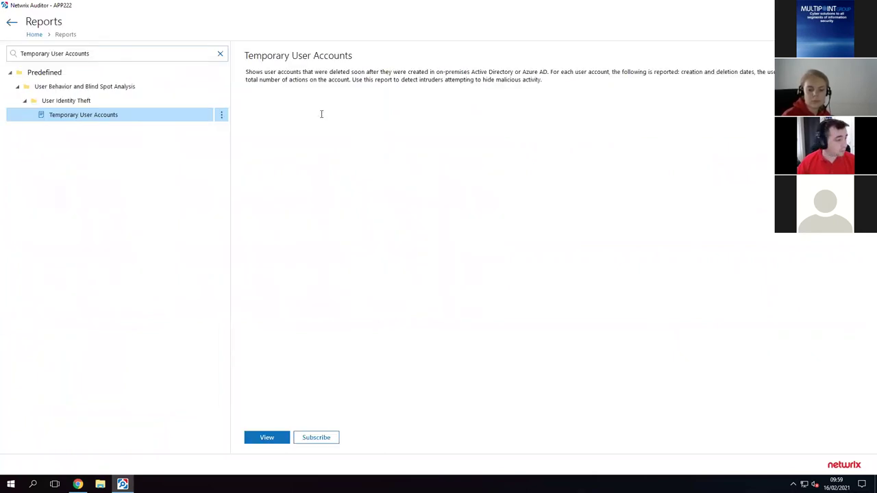
pyautogui.click(219, 54)
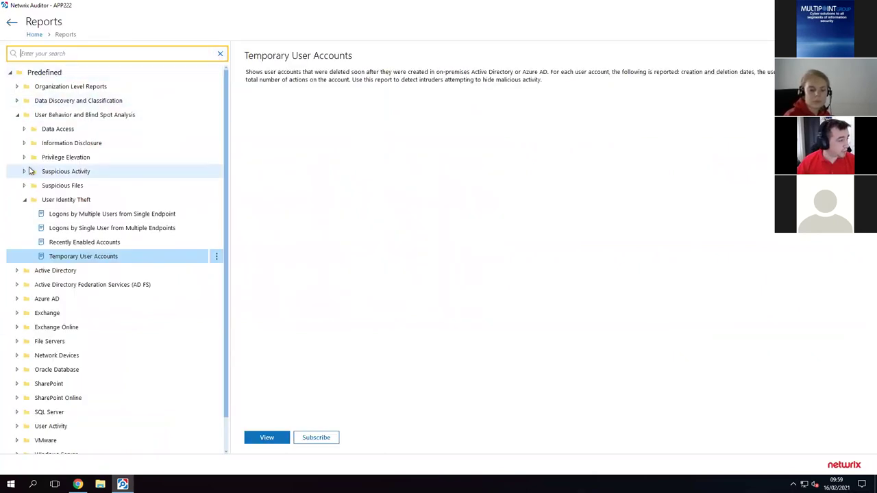
pyautogui.click(17, 114)
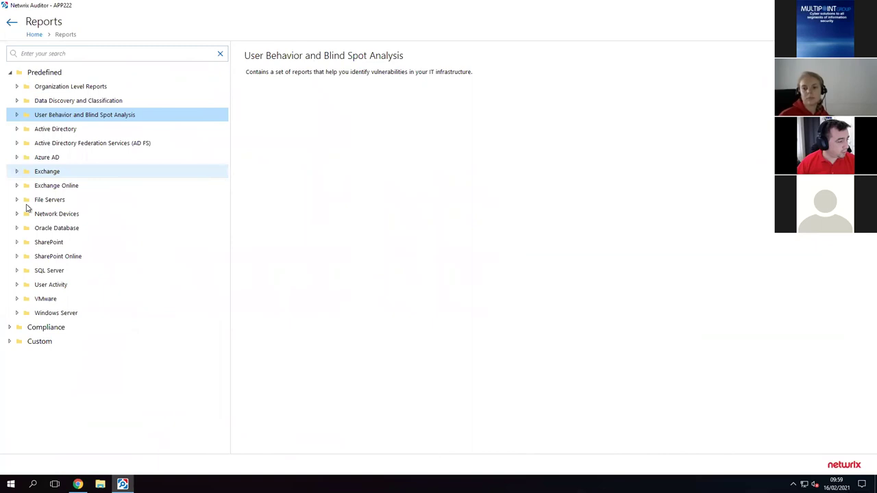
pyautogui.click(114, 213)
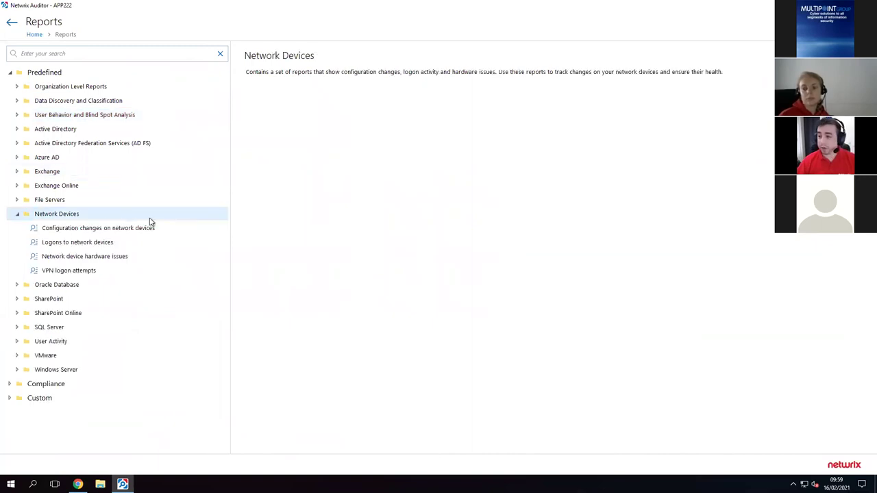
pyautogui.click(143, 229)
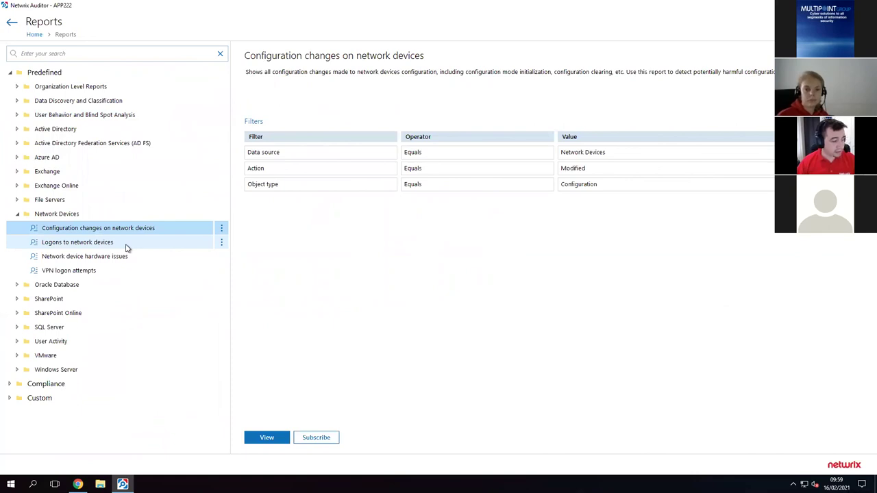
pyautogui.click(128, 259)
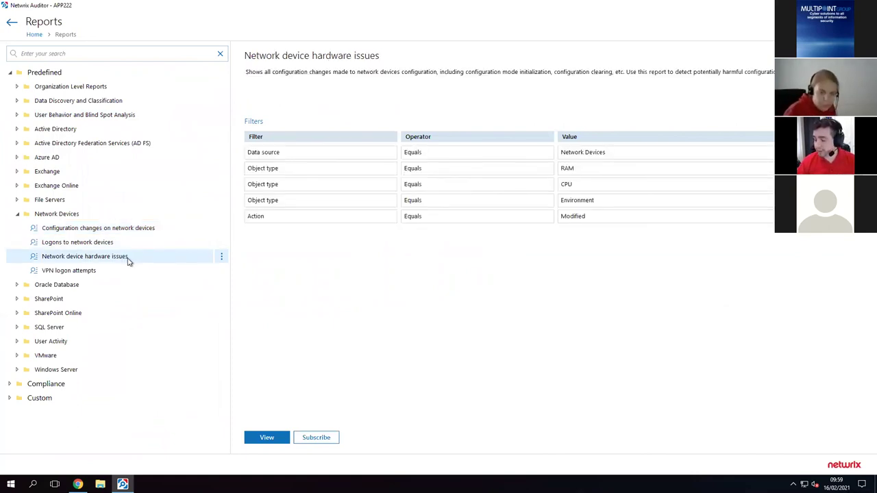
pyautogui.click(130, 270)
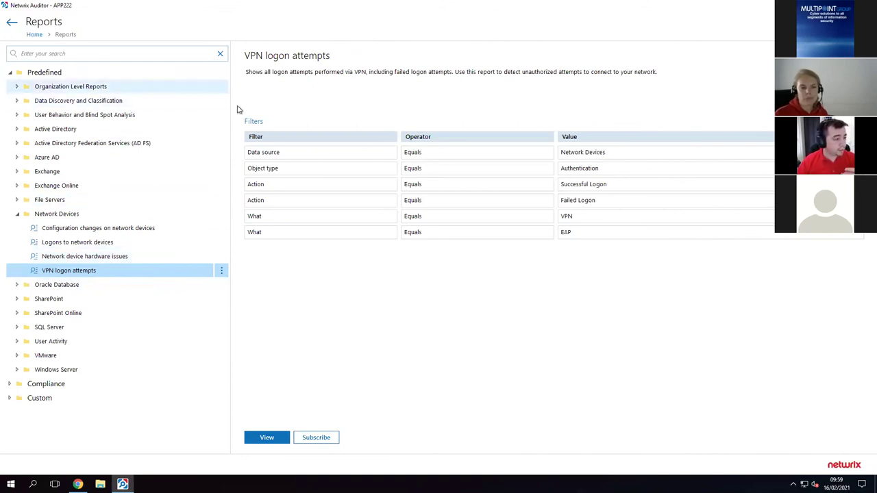
pyautogui.click(275, 441)
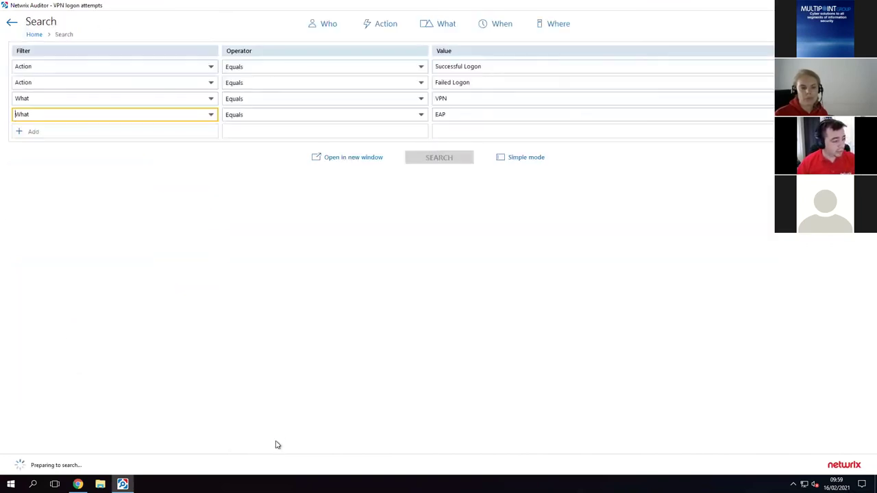
# - Check the first row's filter fields unchanged, then return to Netwrix Data Classification in Chrome
pyautogui.click(211, 67)
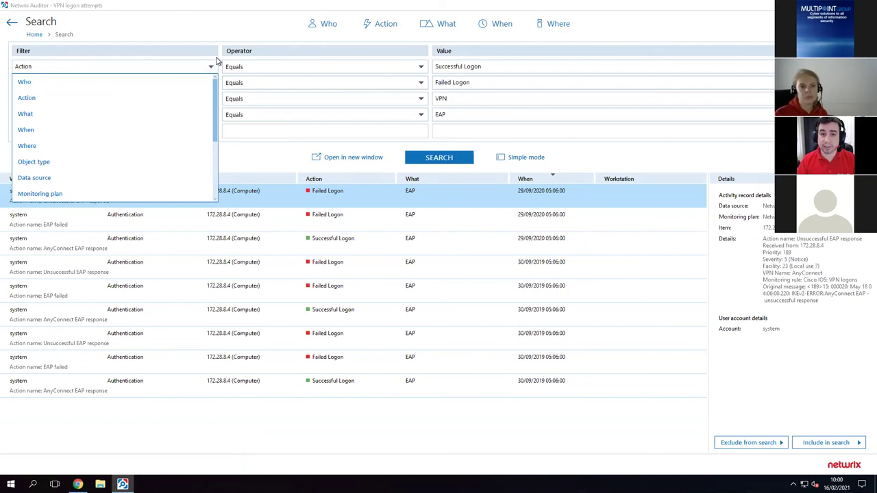
pyautogui.click(260, 27)
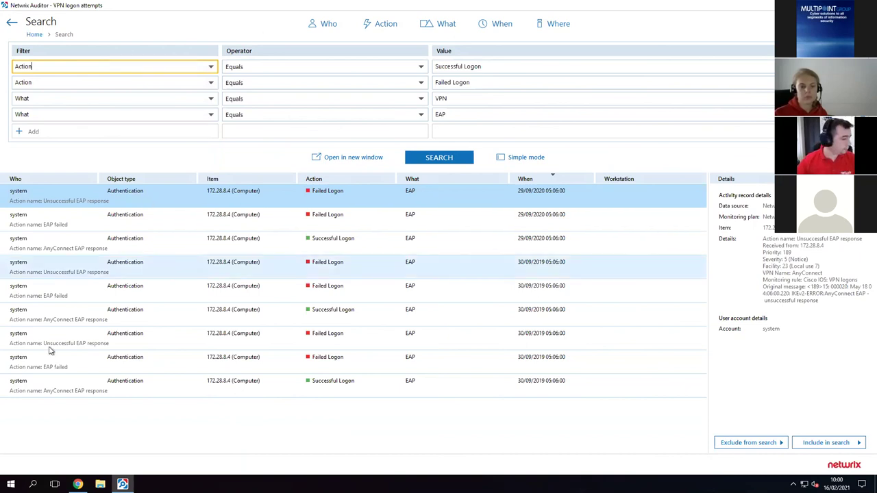
pyautogui.click(78, 484)
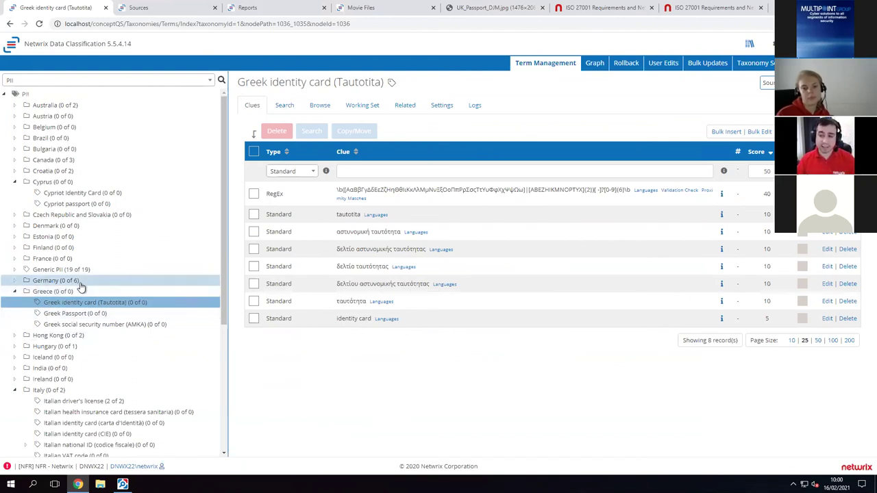
# - Expand New Zealand and view the NZ passport, then NZ driver's license clues
pyautogui.scroll(-1, 85, 287)
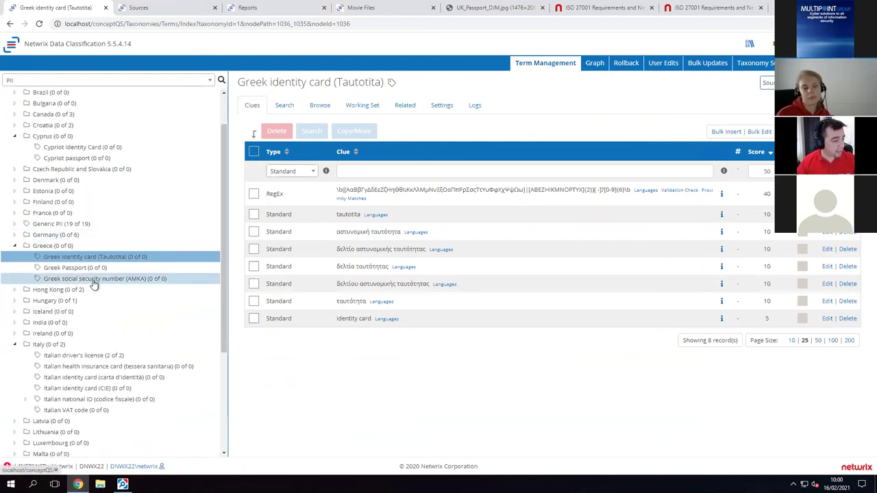
pyautogui.scroll(-3, 94, 286)
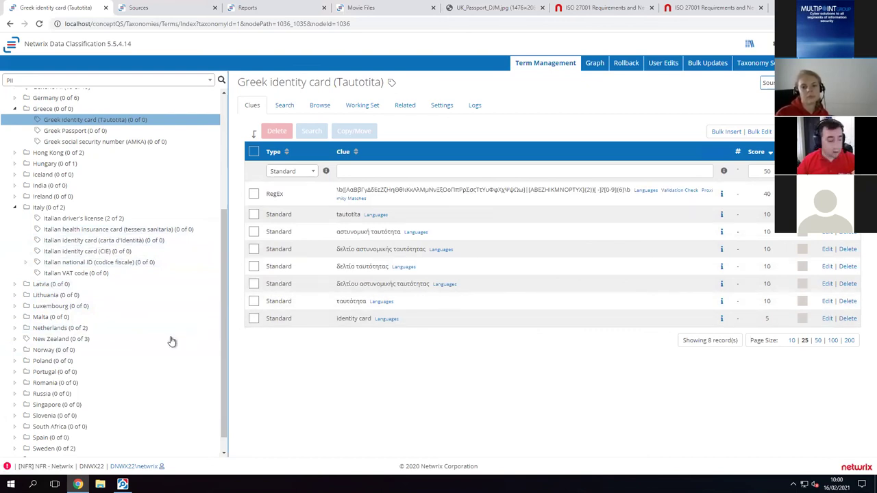
pyautogui.click(16, 340)
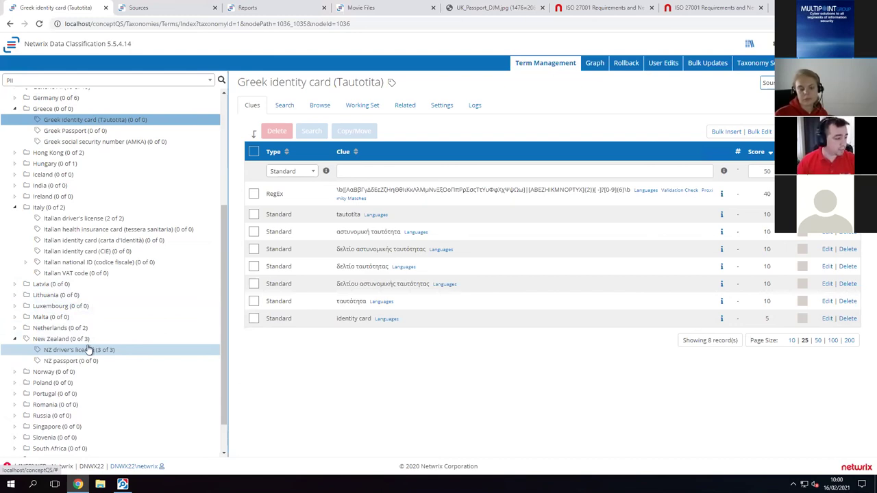
pyautogui.click(71, 361)
pyautogui.click(69, 350)
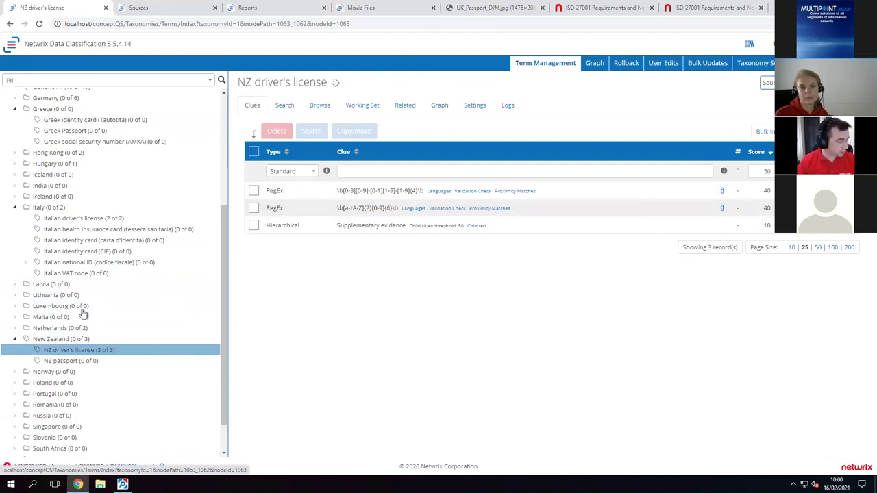
# - Collapse the New Zealand, Italy and Greece country folders
pyautogui.click(15, 339)
pyautogui.scroll(-1, 170, 364)
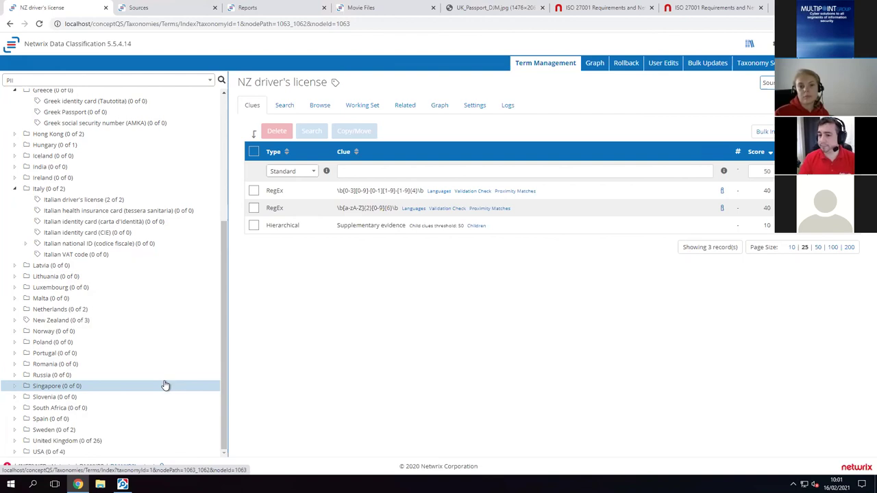
pyautogui.click(15, 188)
pyautogui.click(15, 156)
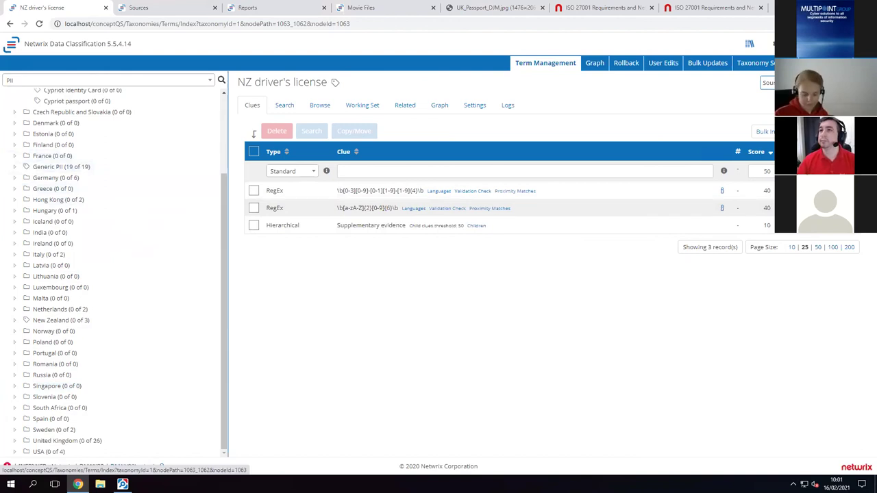
# - Show the closing Questions? Thank You! slide, then bring Netwrix Auditor back to the front
pyautogui.hotkey('alt', 'Tab')
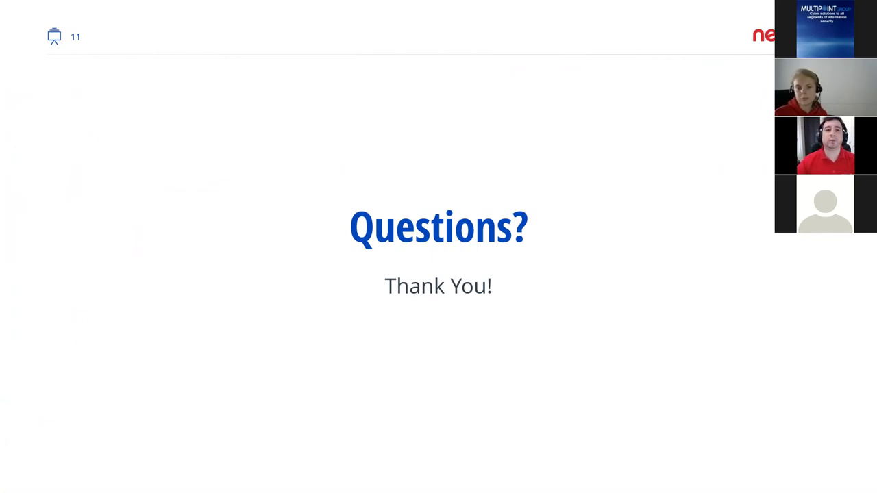
pyautogui.hotkey('alt', 'Tab')
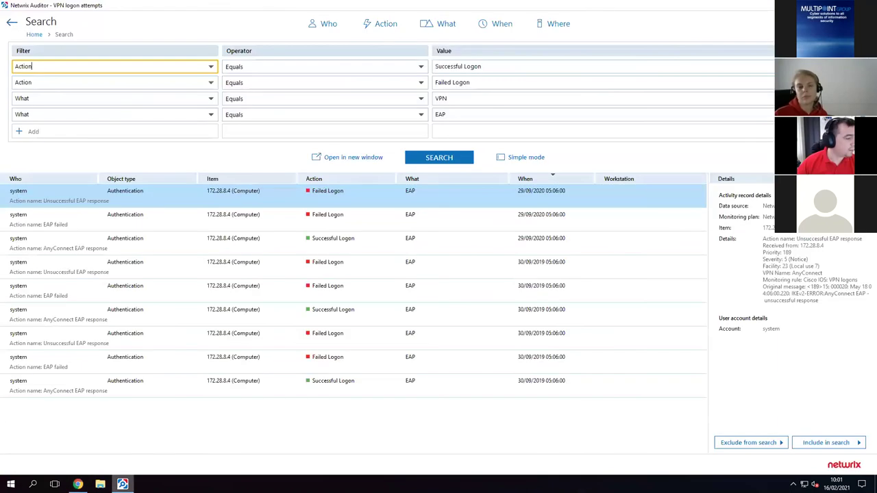
pyautogui.click(122, 484)
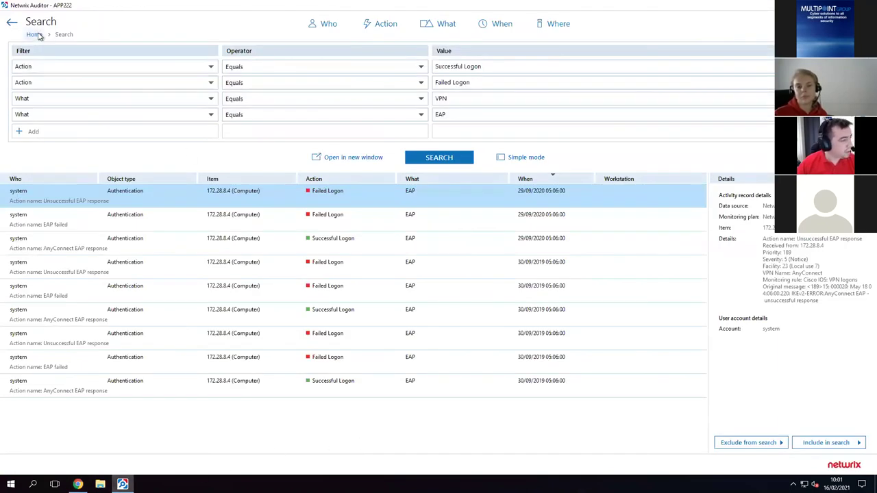
# - Open the All User Activity report from the User Activity group in predefined reports
pyautogui.click(34, 34)
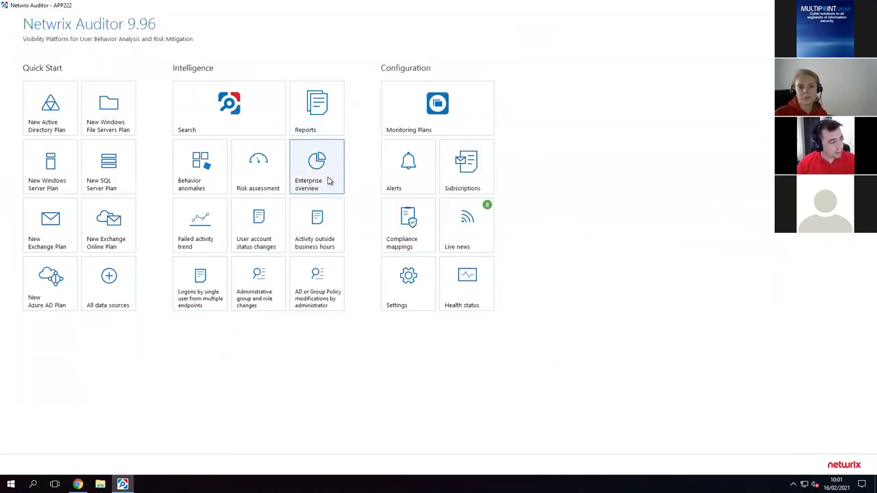
pyautogui.click(329, 129)
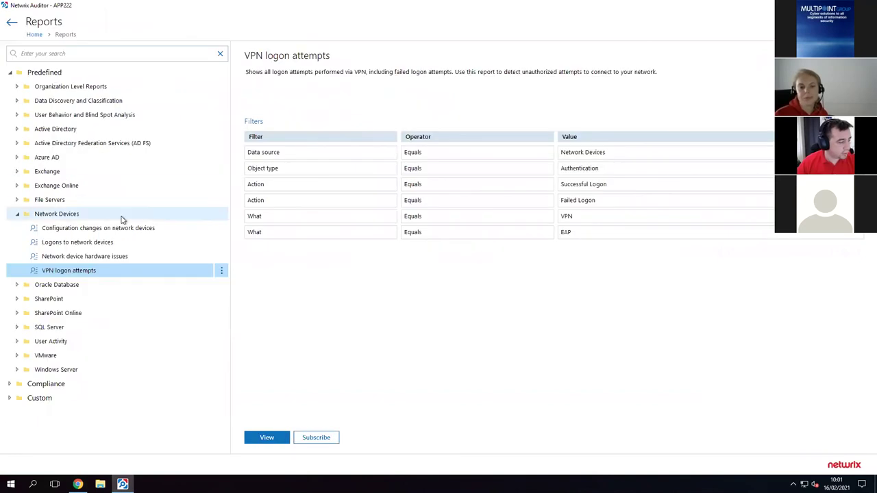
pyautogui.click(20, 342)
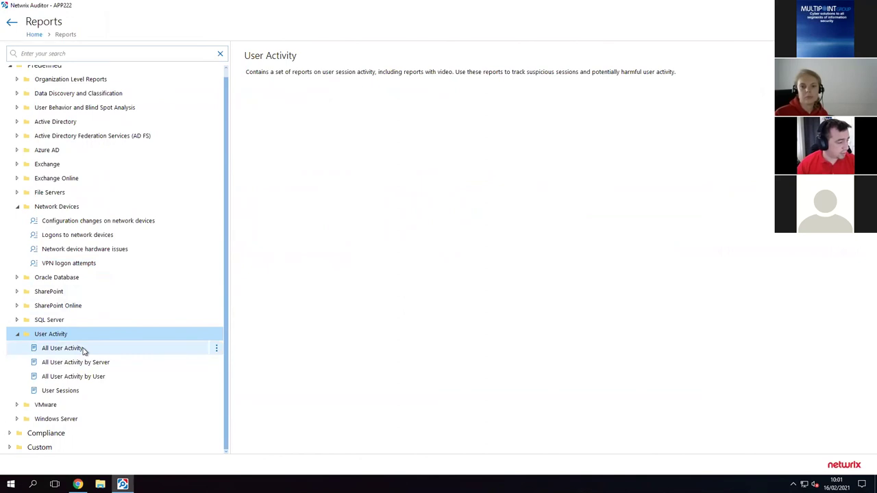
pyautogui.click(83, 349)
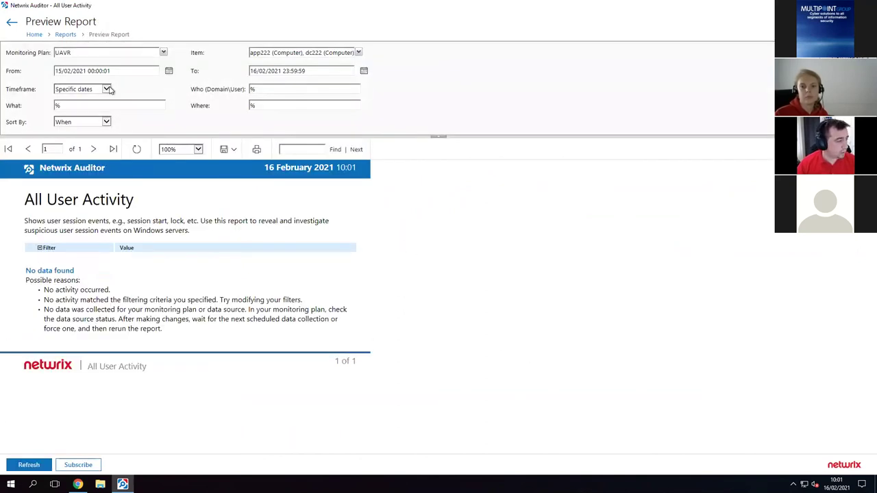
# - Set the report timeframe to This year, then to Previous year
pyautogui.click(98, 91)
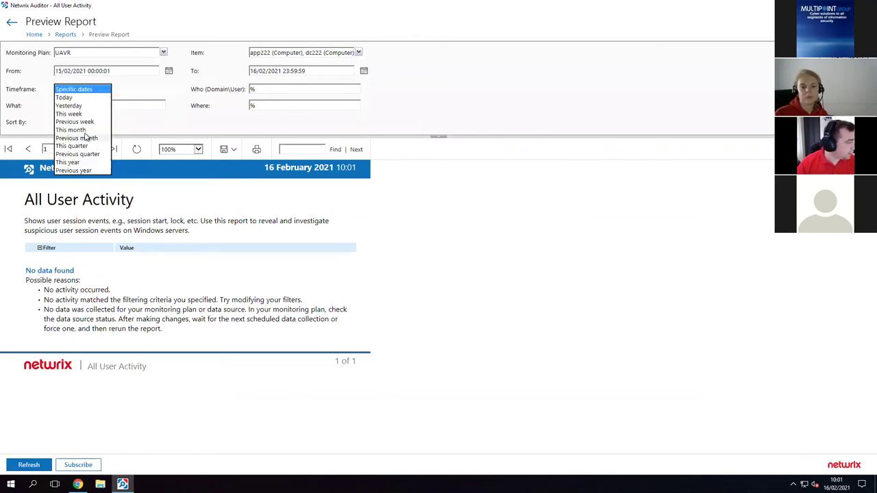
pyautogui.click(74, 164)
pyautogui.click(89, 90)
pyautogui.click(86, 100)
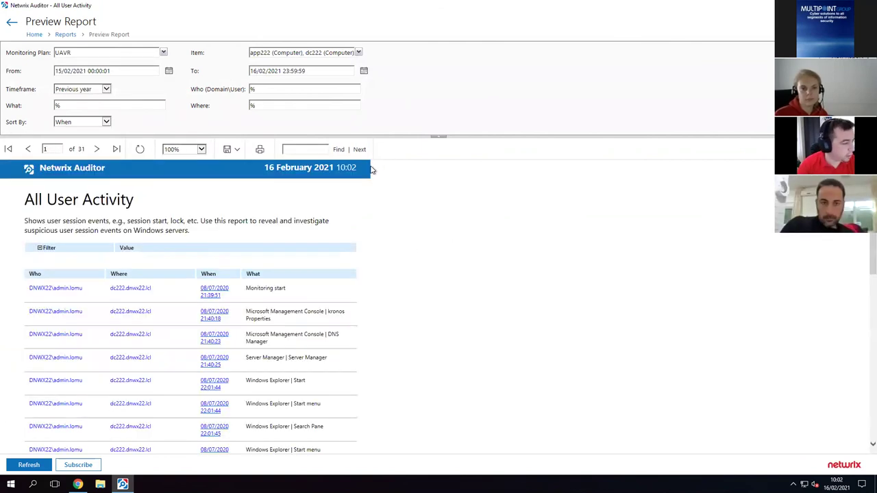
# - Jump to the last report page and highlight Application Frame Host and browsing entries in What
pyautogui.scroll(-3, 353, 255)
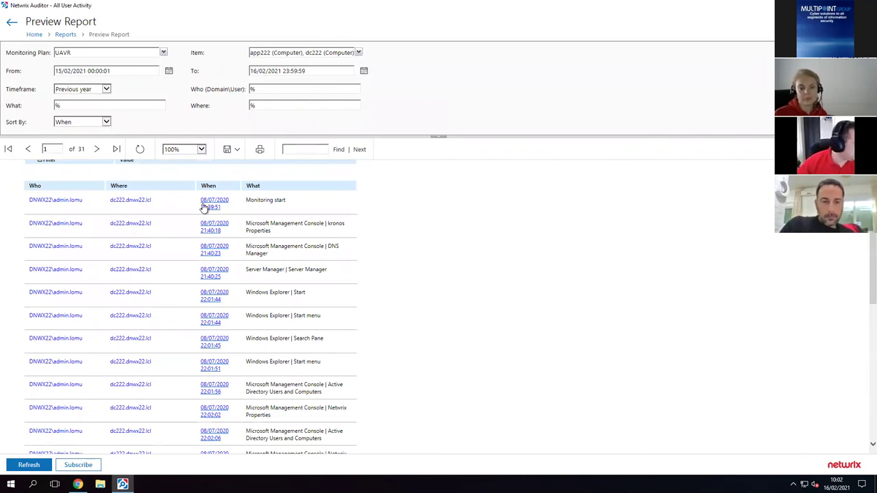
pyautogui.scroll(-1, 283, 225)
pyautogui.scroll(-2, 283, 224)
pyautogui.scroll(5, 264, 230)
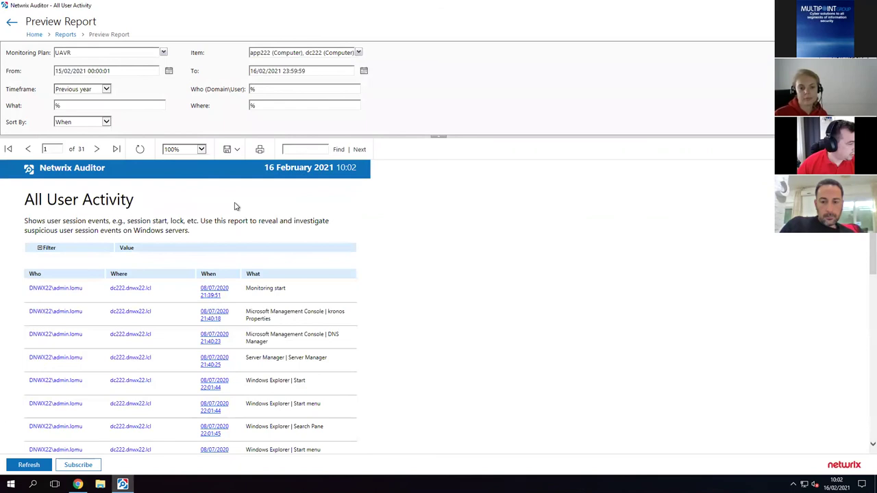
pyautogui.click(117, 149)
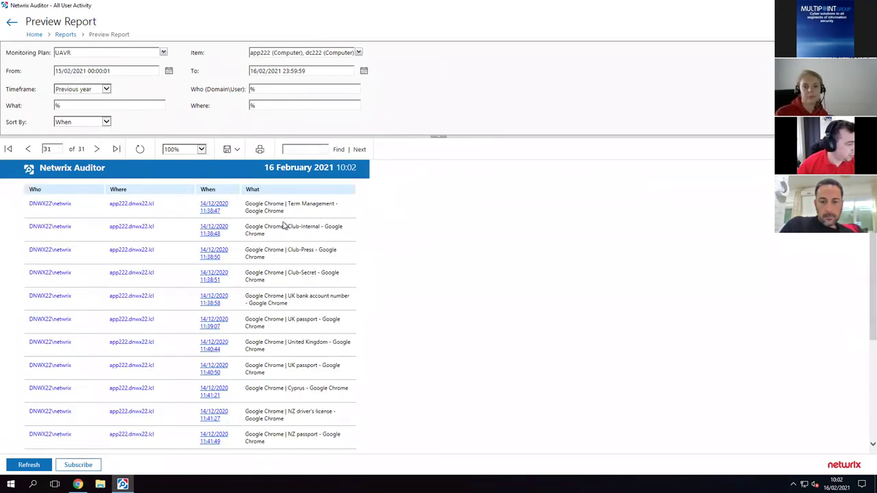
pyautogui.scroll(-5, 275, 255)
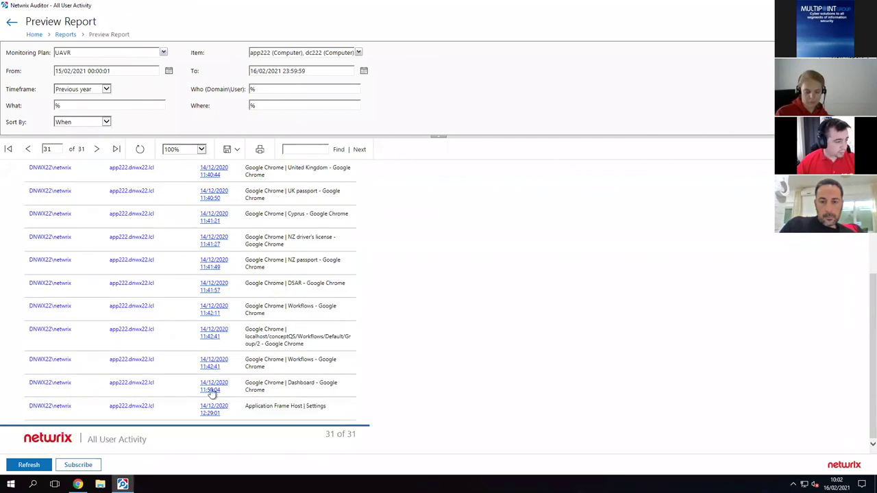
pyautogui.moveTo(245, 406); pyautogui.dragTo(327, 407)
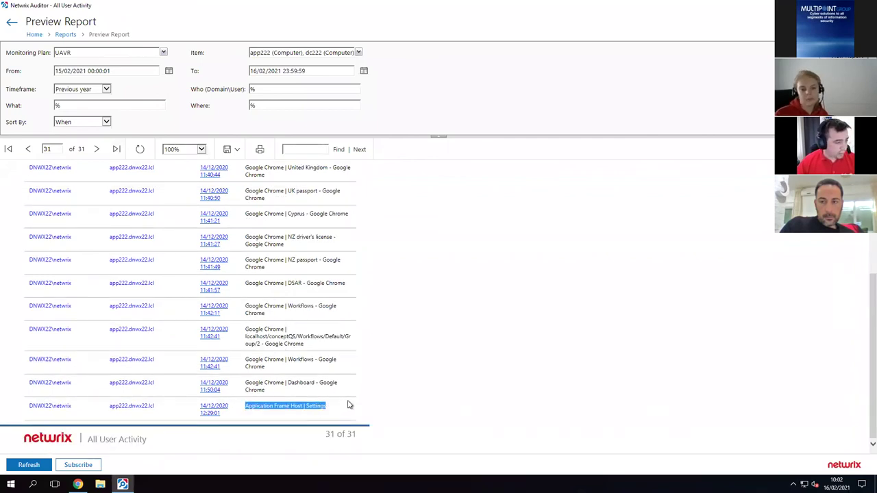
pyautogui.scroll(3, 335, 374)
pyautogui.moveTo(245, 227); pyautogui.dragTo(295, 304)
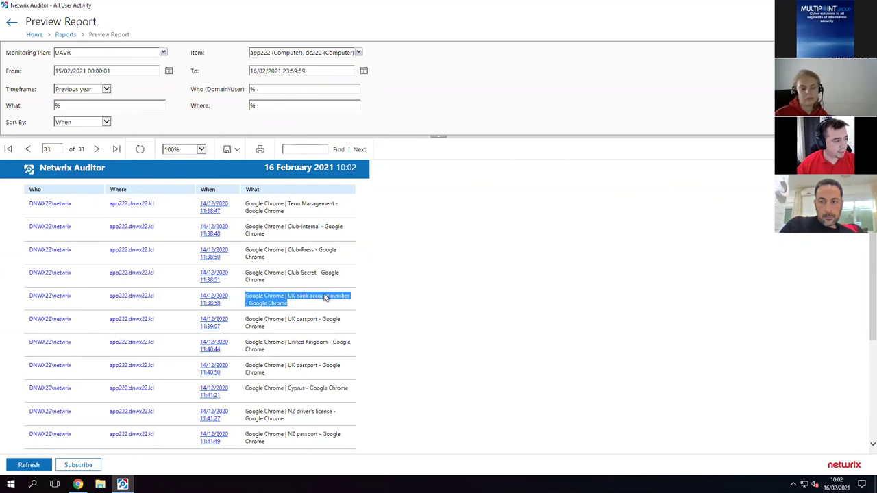
pyautogui.click(306, 295)
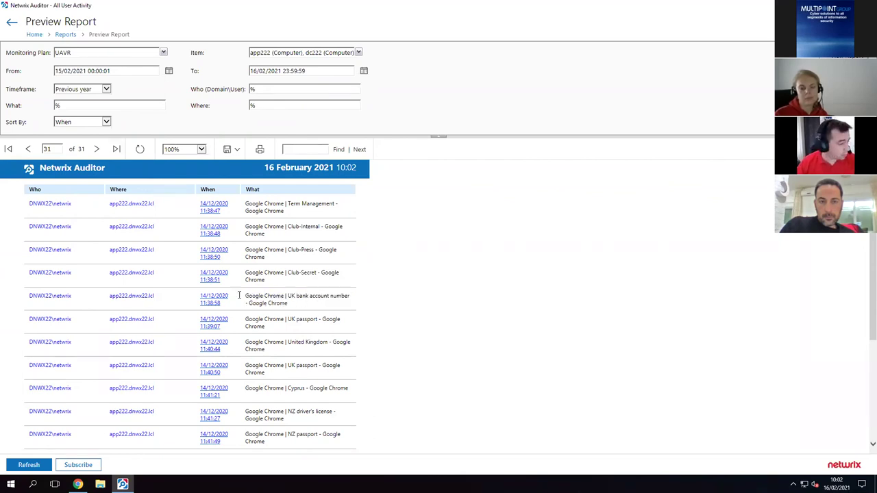
pyautogui.click(214, 298)
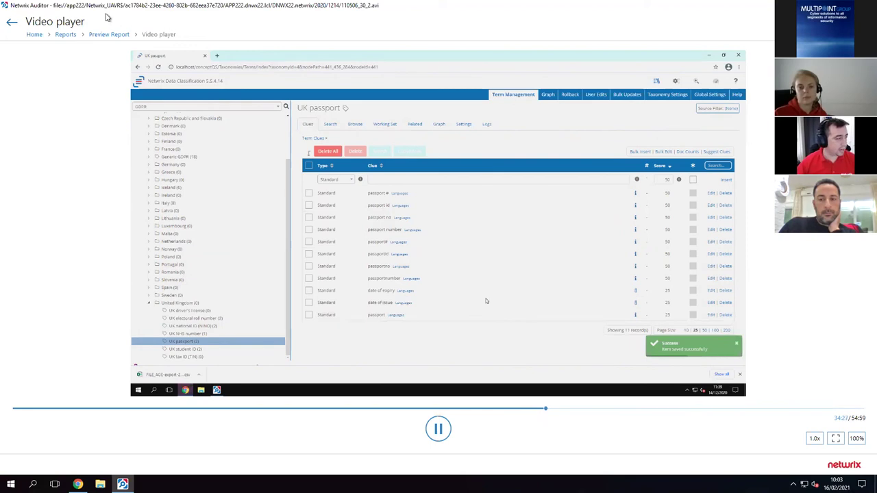
pyautogui.click(110, 34)
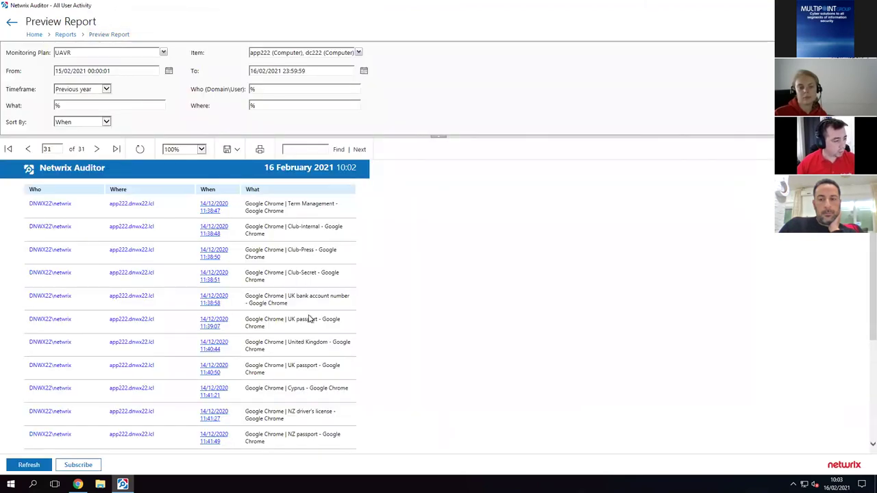
pyautogui.scroll(-3, 309, 319)
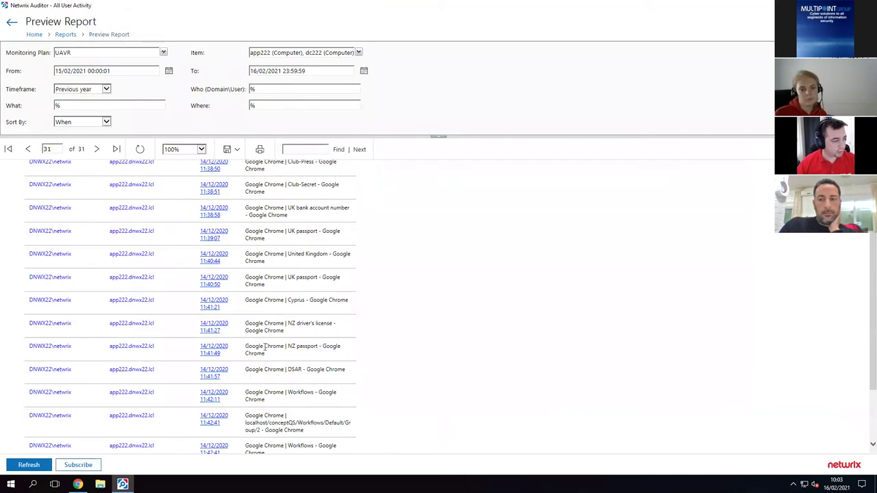
pyautogui.click(216, 349)
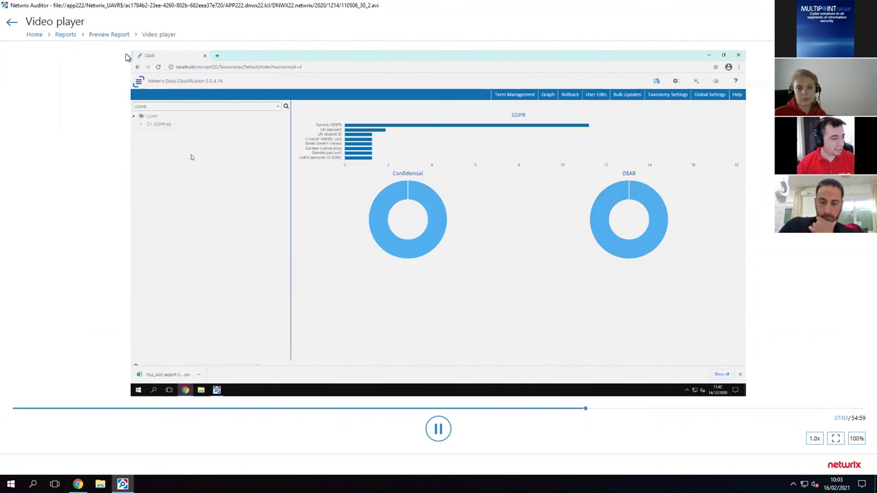
pyautogui.click(108, 35)
pyautogui.scroll(-3, 320, 373)
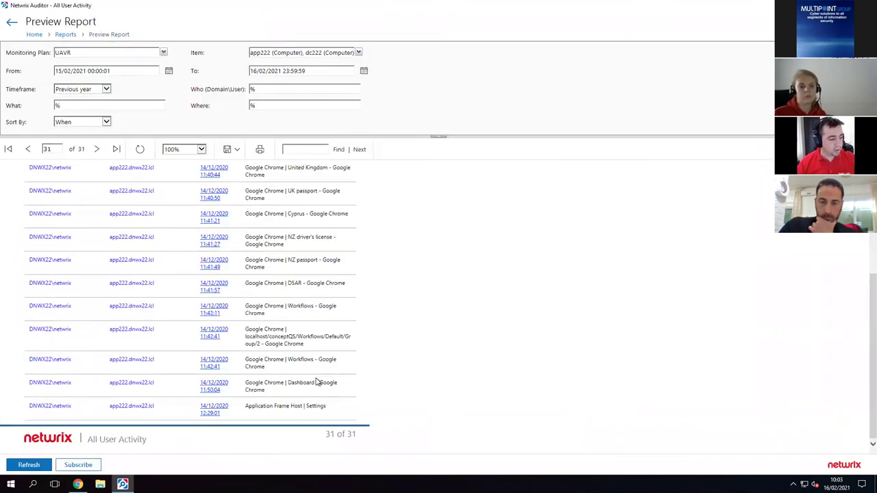
# - Step back three pages in the All User Activity report to page 29 of 31
pyautogui.scroll(3, 228, 258)
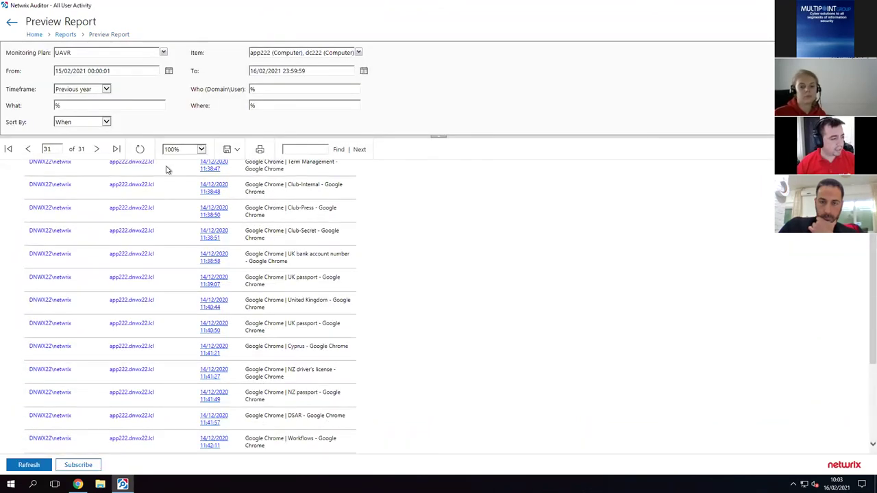
pyautogui.click(29, 147)
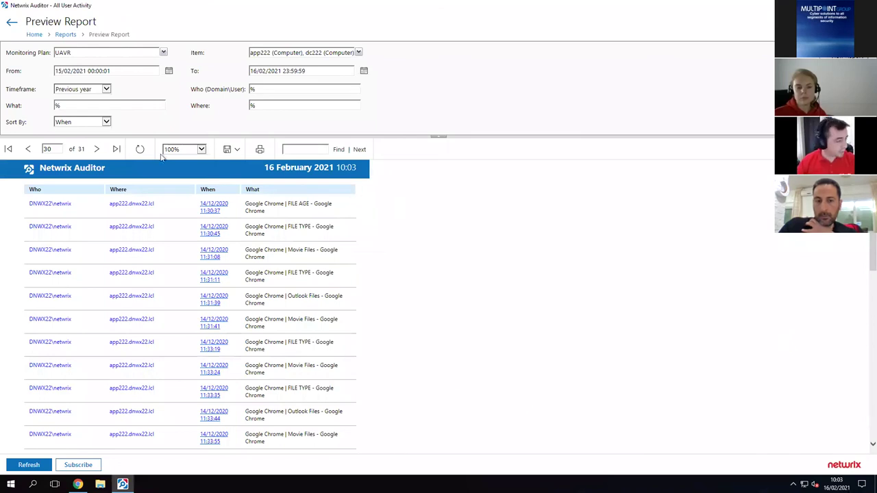
pyautogui.click(27, 150)
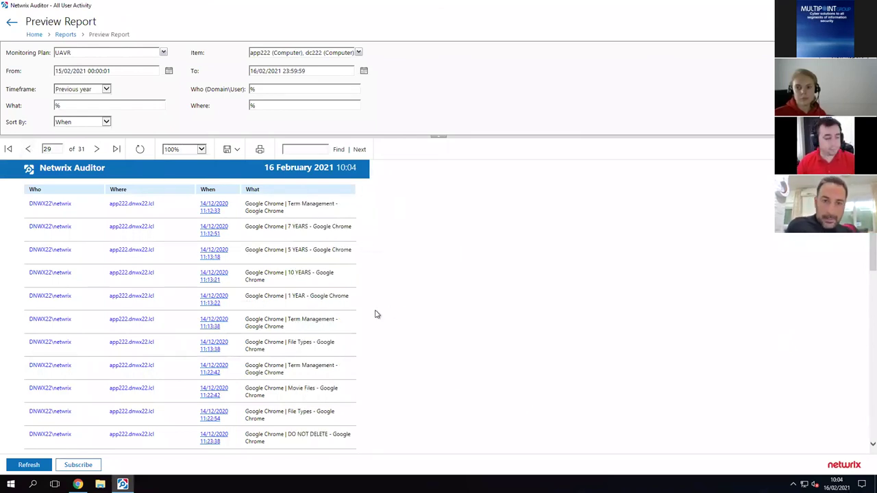
pyautogui.click(29, 150)
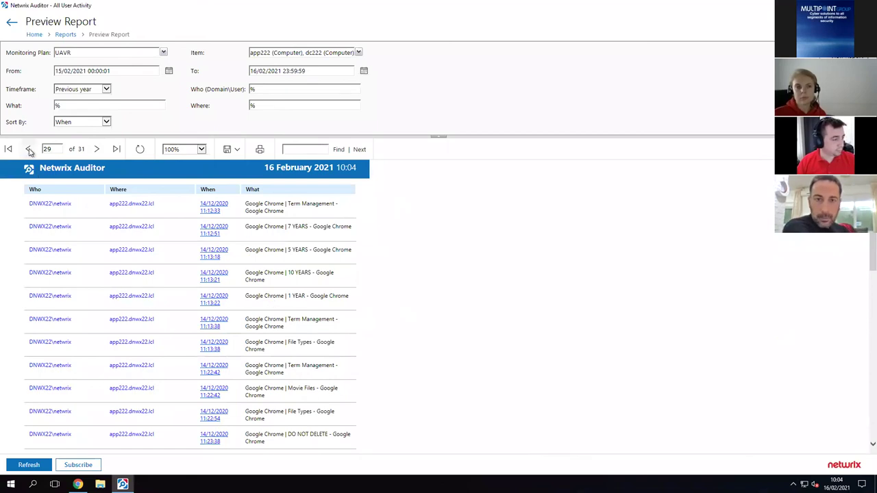